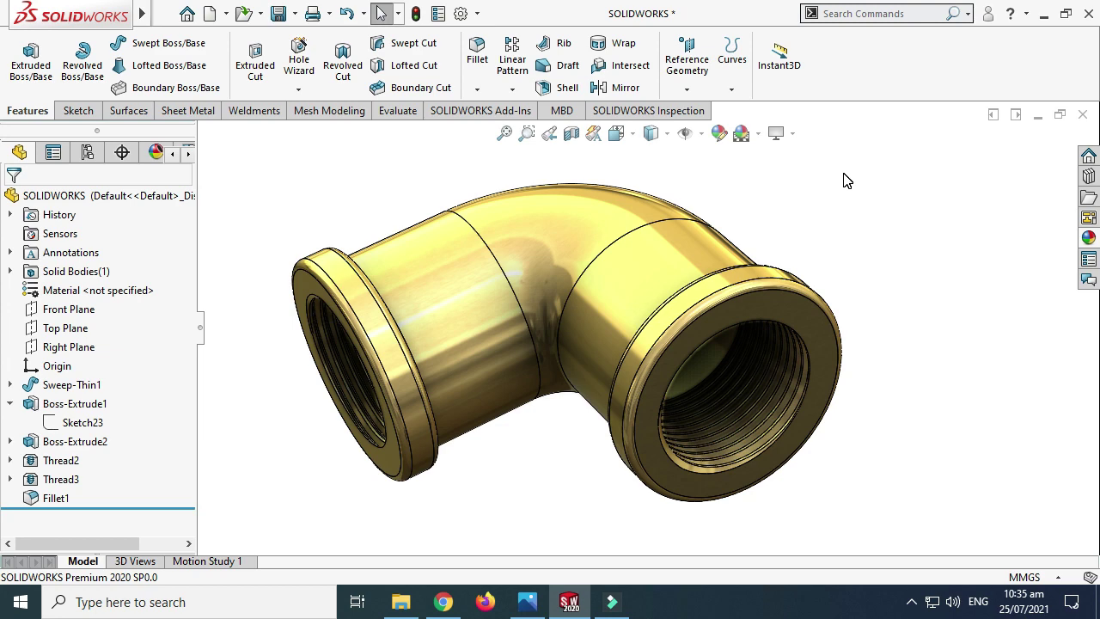
right_click(846, 181)
click(870, 244)
drag(792, 196, 746, 216)
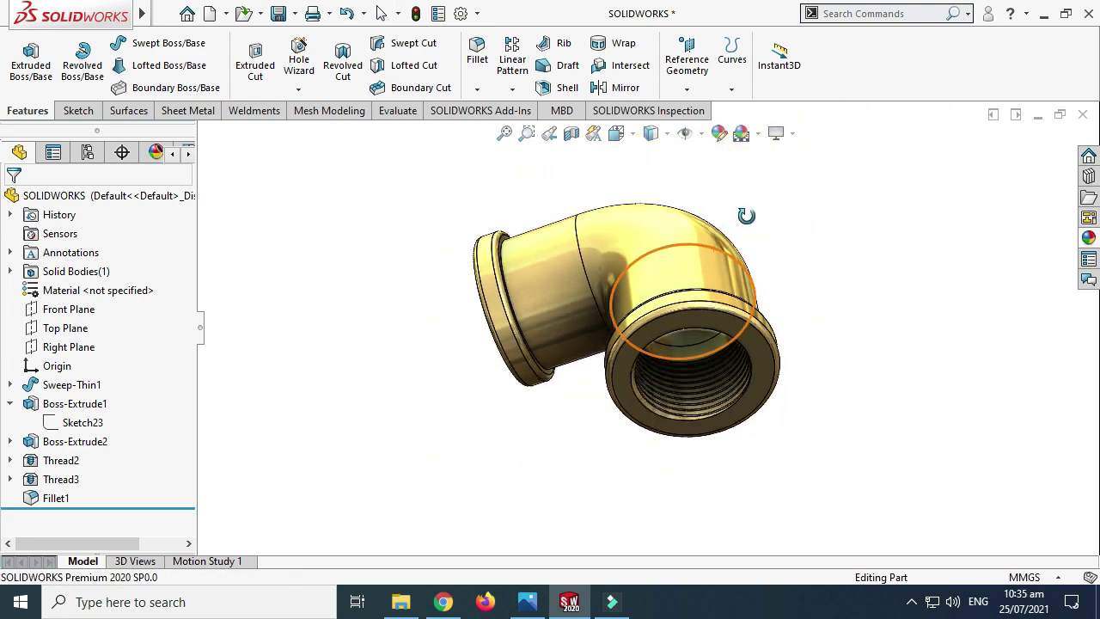
drag(611, 166, 638, 227)
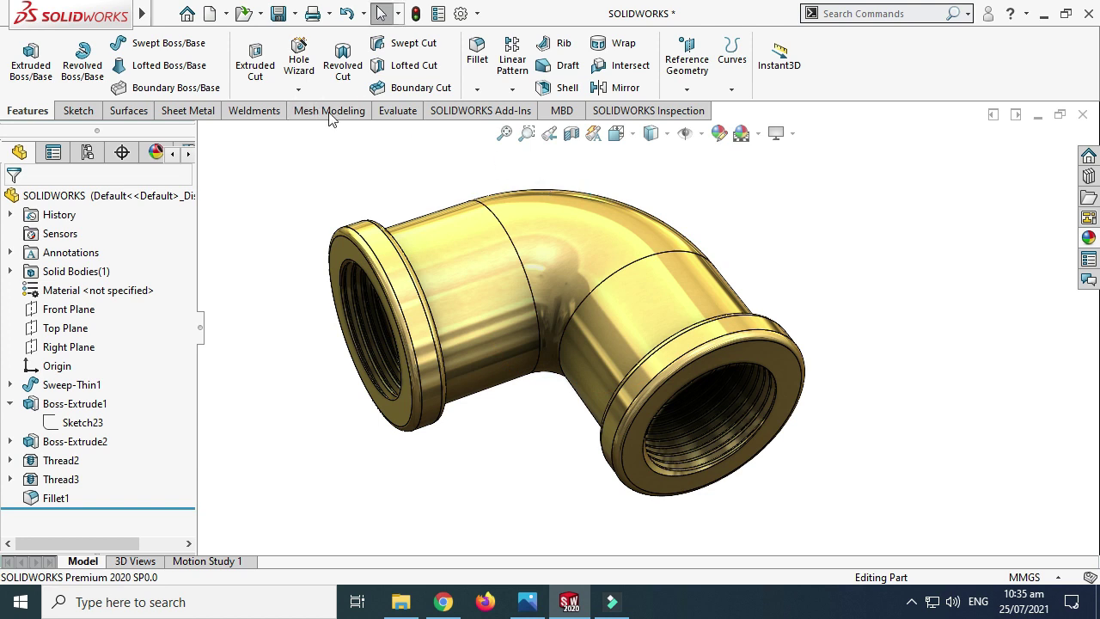
Step: Create a new part document and set its scene background to Plain White
click(226, 14)
click(245, 35)
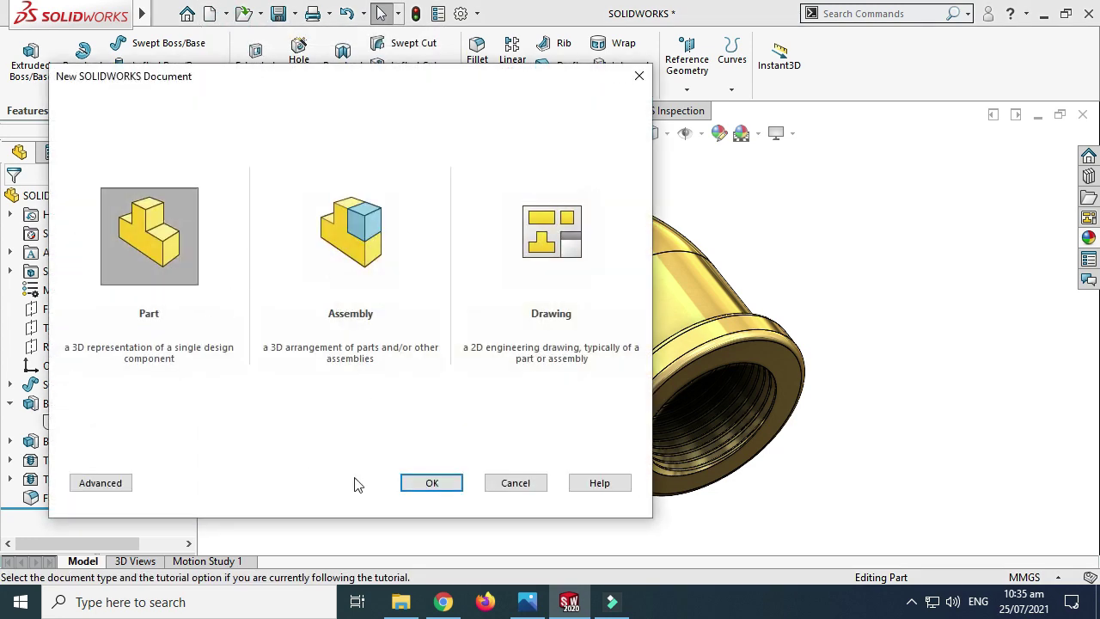
click(428, 483)
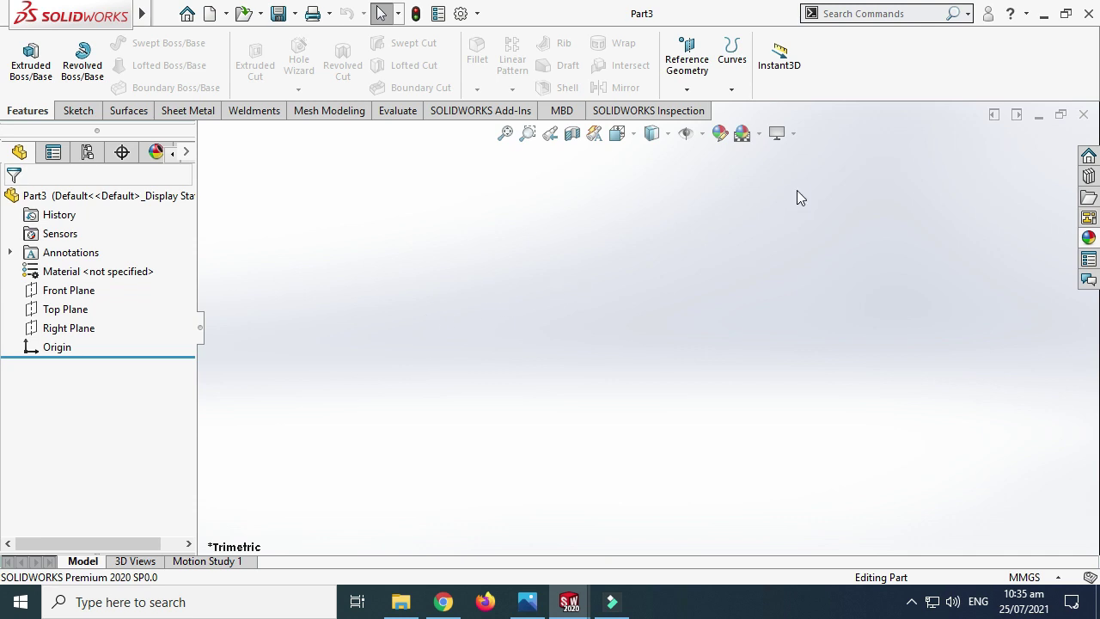
click(759, 133)
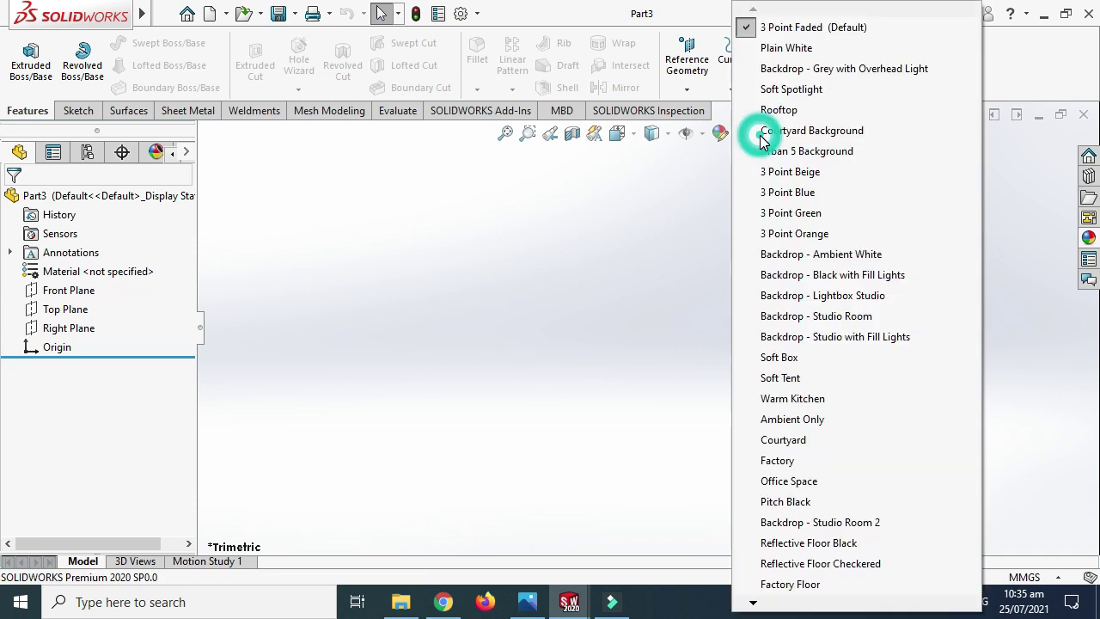
click(789, 50)
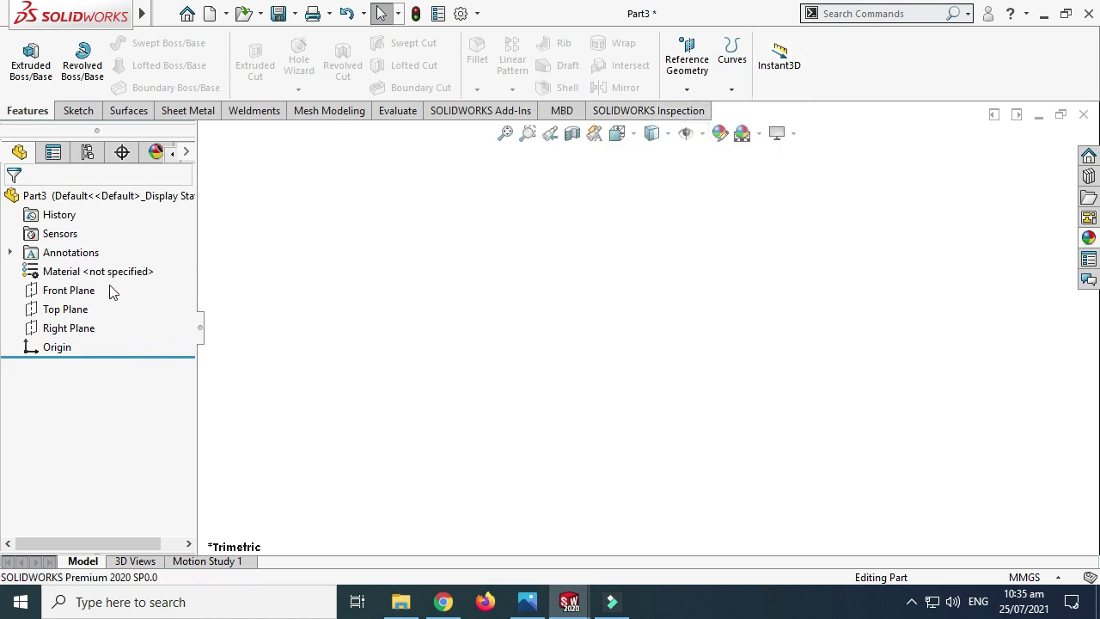
Step: Sketch on the Front Plane a horizontal line about 58 mm long from the origin, continued by a vertical line downward from its end
click(82, 290)
click(101, 256)
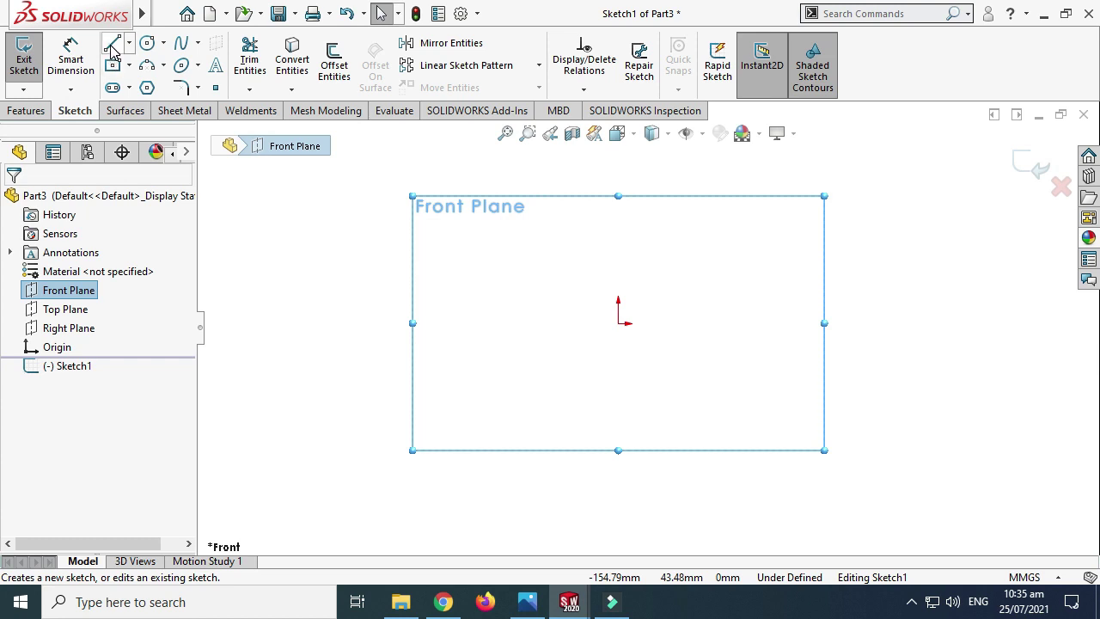
click(110, 45)
scroll(806, 295, down, 2)
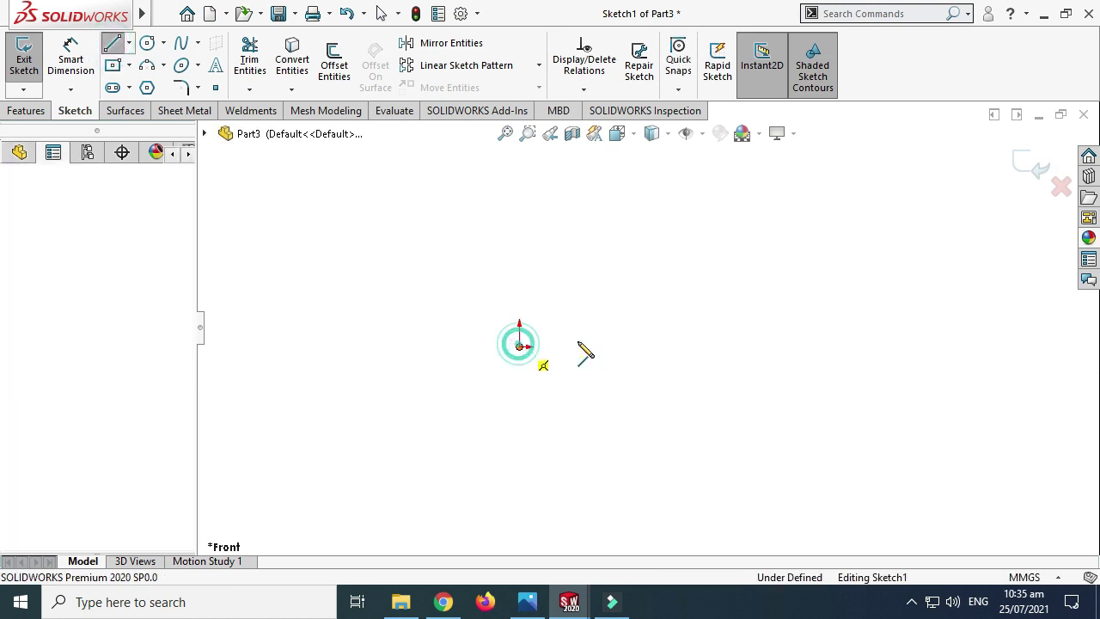
click(519, 346)
click(714, 346)
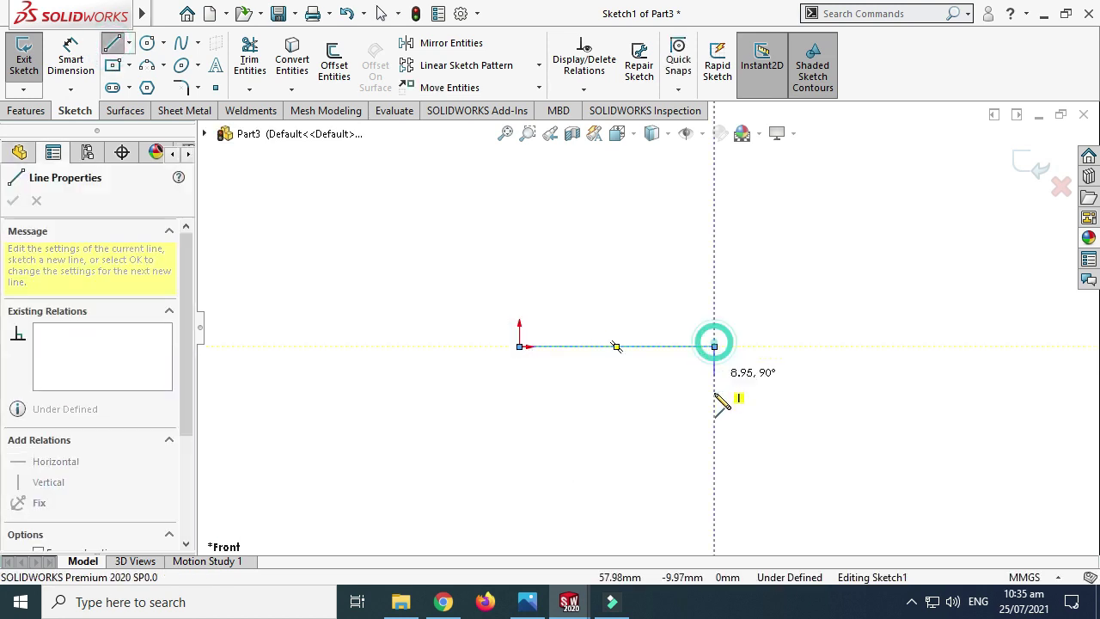
click(714, 523)
key(Escape)
Step: Dimension the horizontal sketch line's length as 35 mm
click(71, 60)
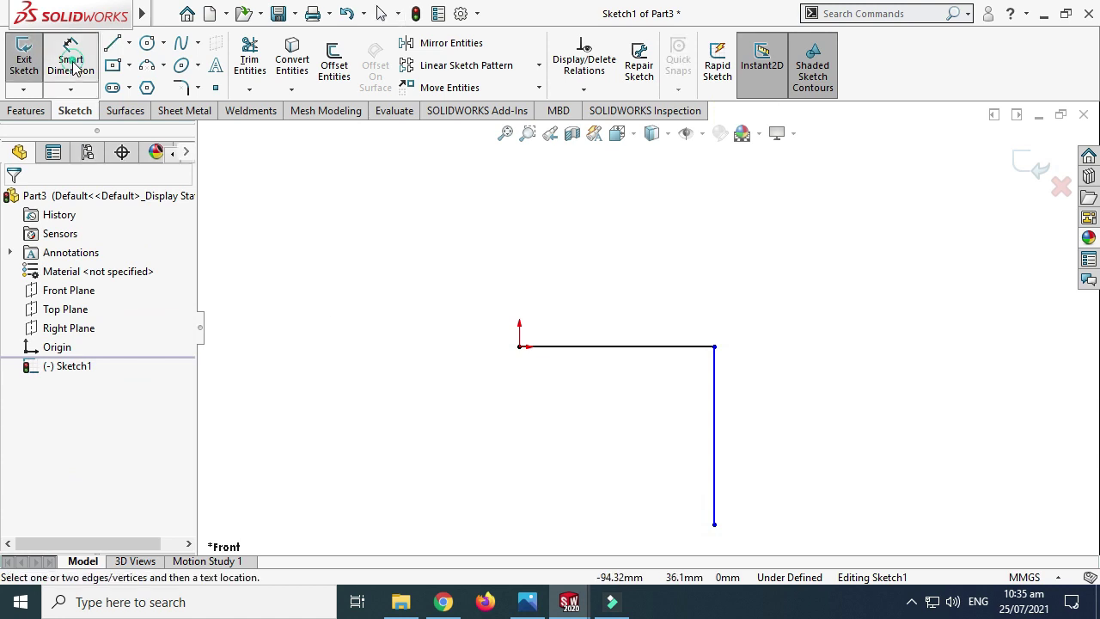
click(600, 346)
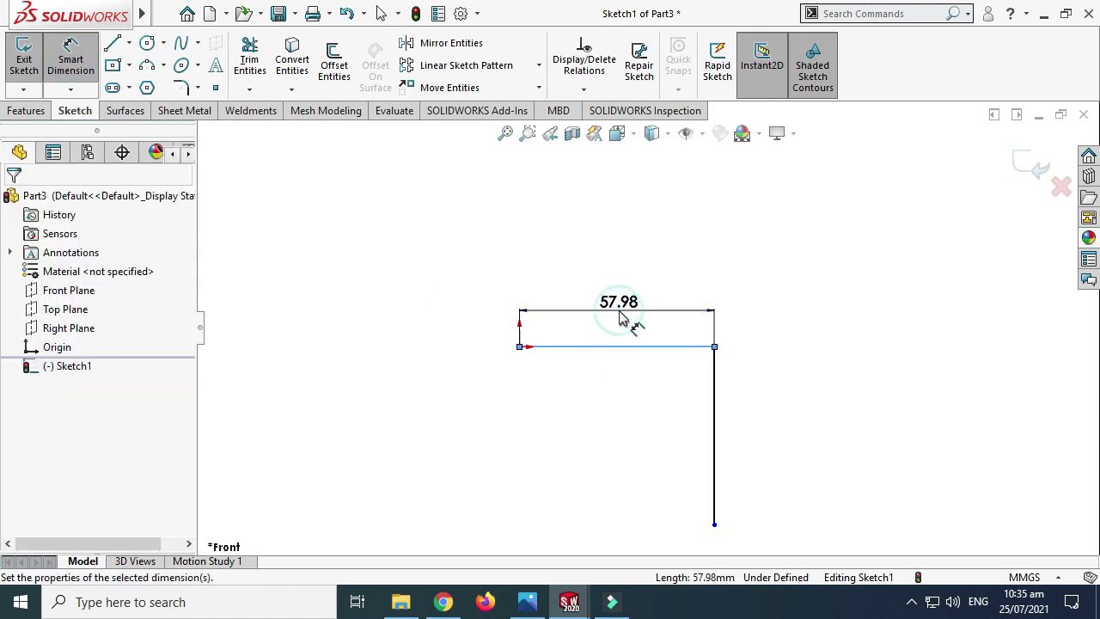
click(624, 315)
text(35)
key(Return)
key(Escape)
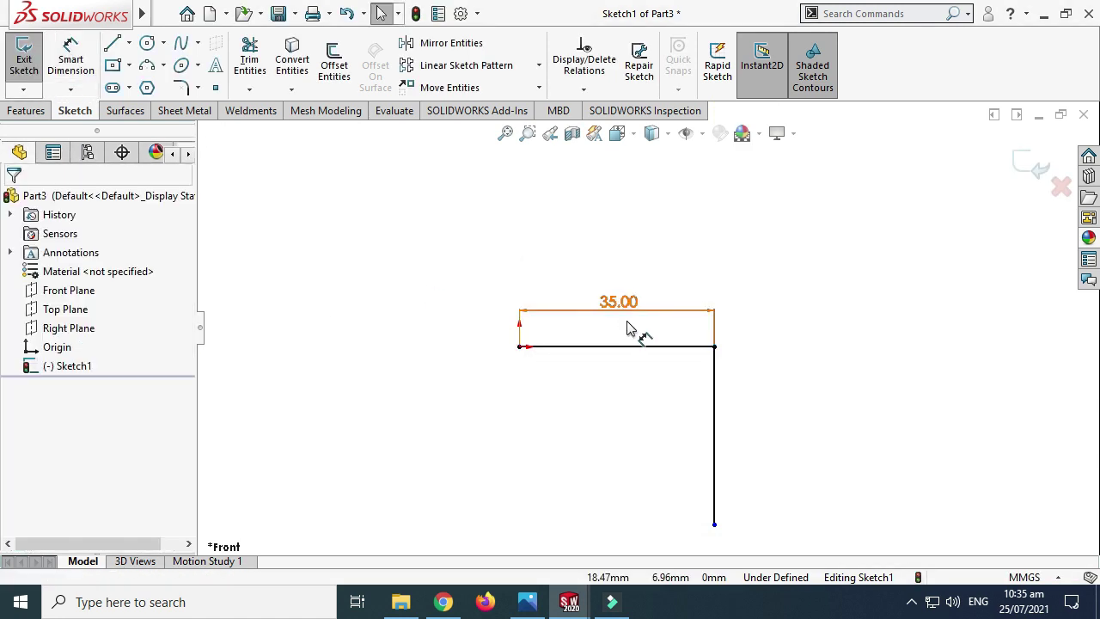
Step: Add an Equal relation between the horizontal and vertical sketch lines
click(658, 347)
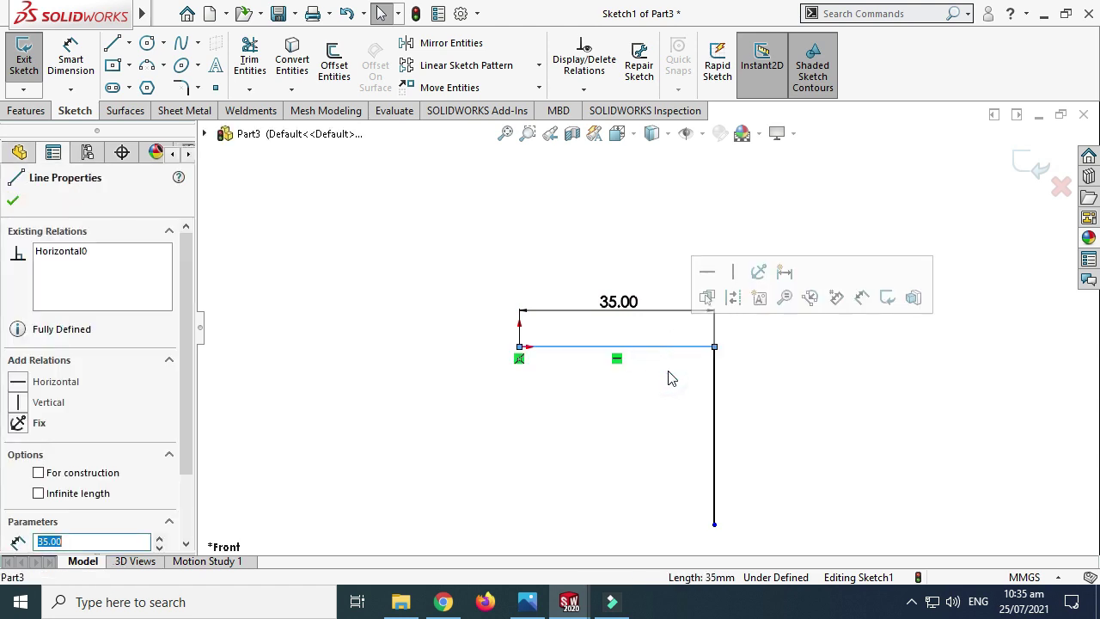
ctrl+click(714, 461)
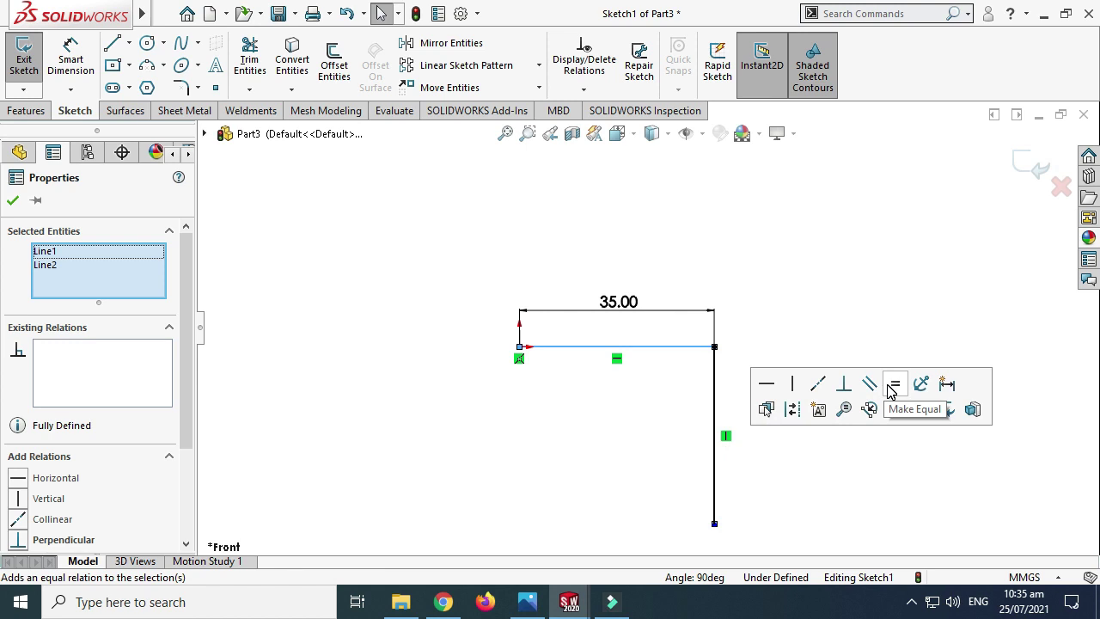
click(896, 386)
click(13, 199)
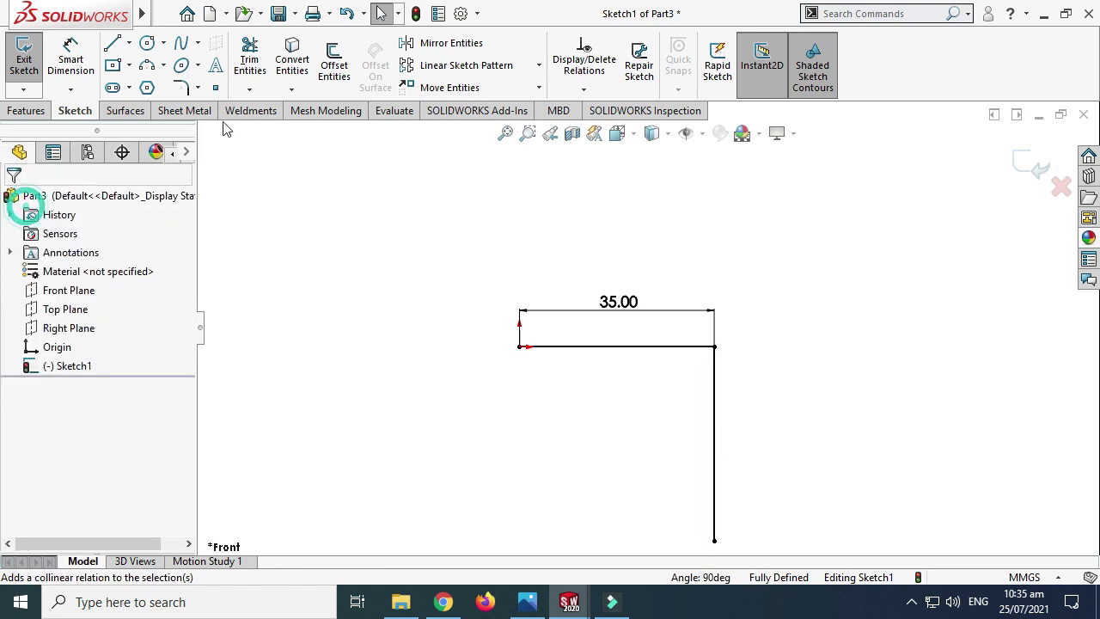
Step: Round the corner between the two sketch lines with a 15 mm sketch fillet
click(199, 89)
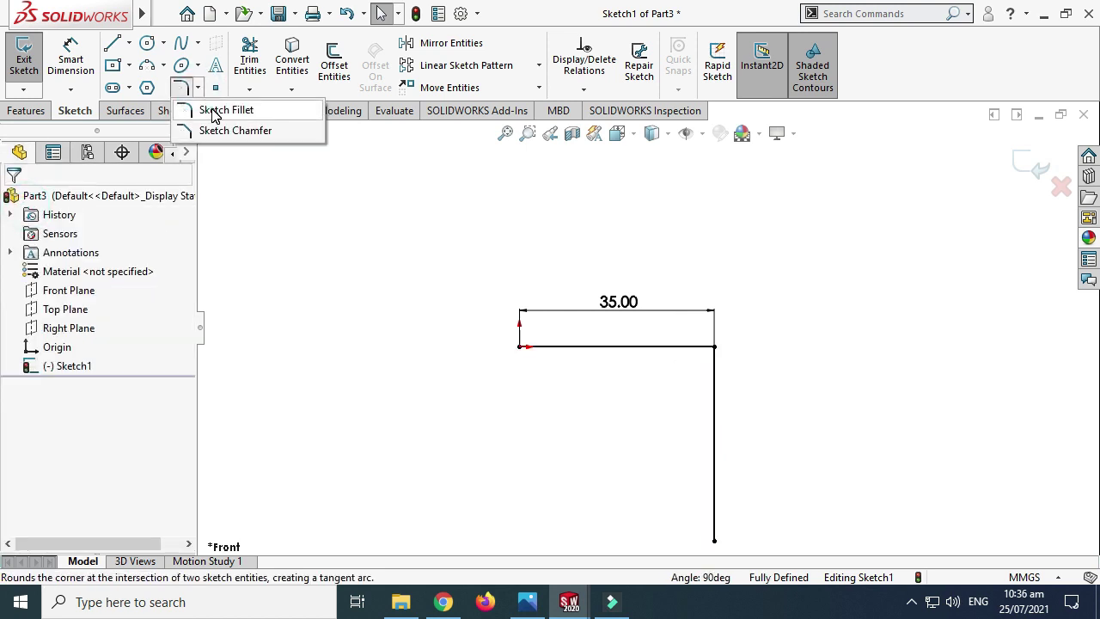
click(222, 108)
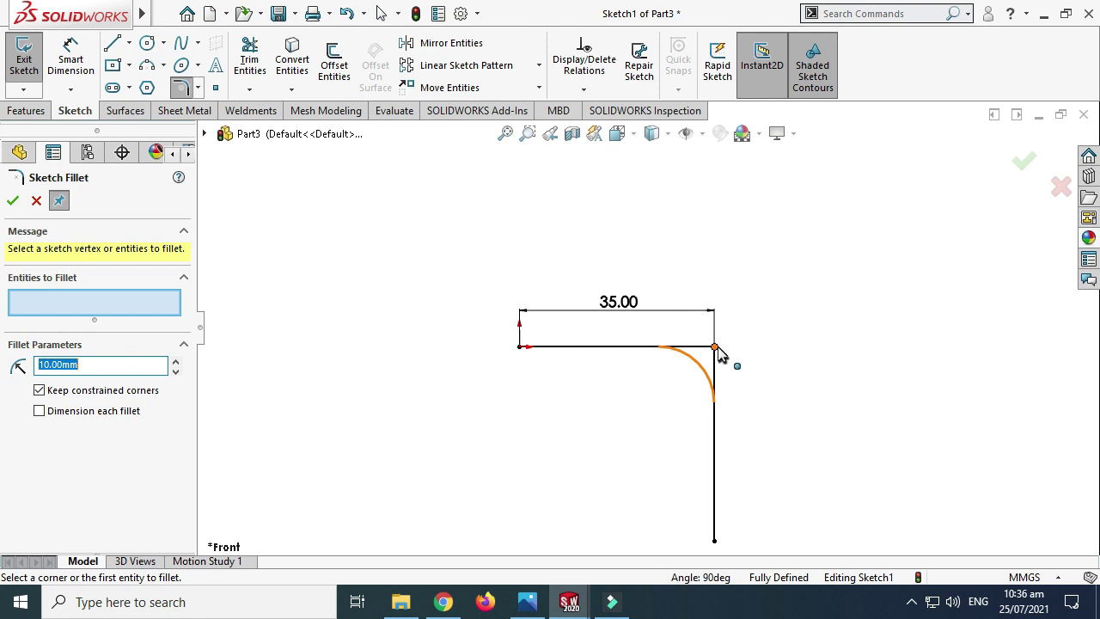
click(716, 347)
click(589, 313)
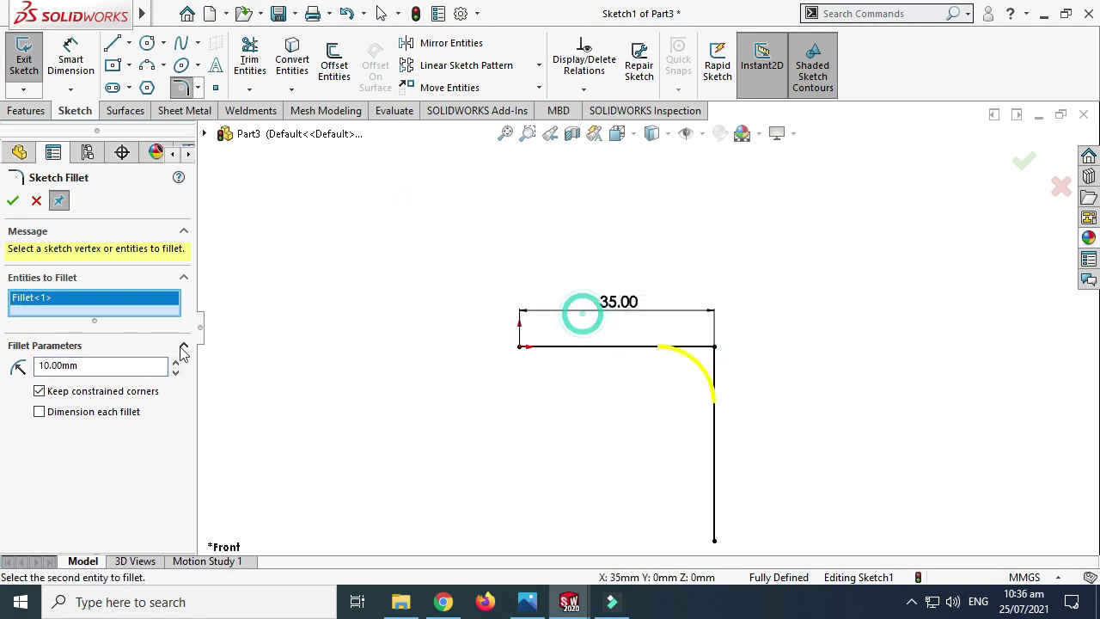
double_click(142, 365)
text(15)
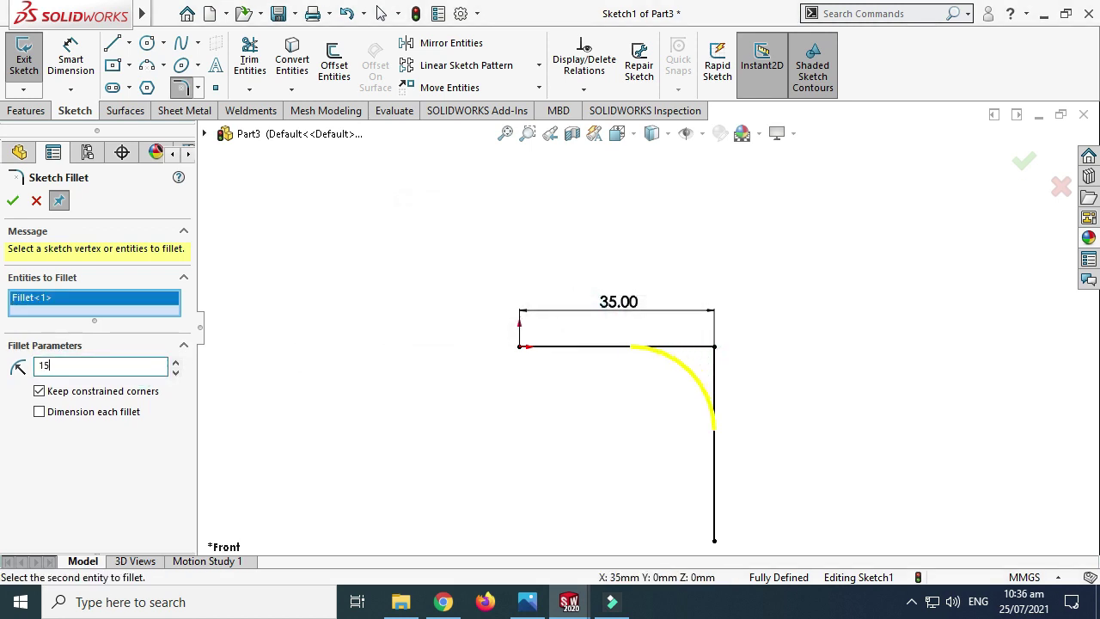
click(12, 201)
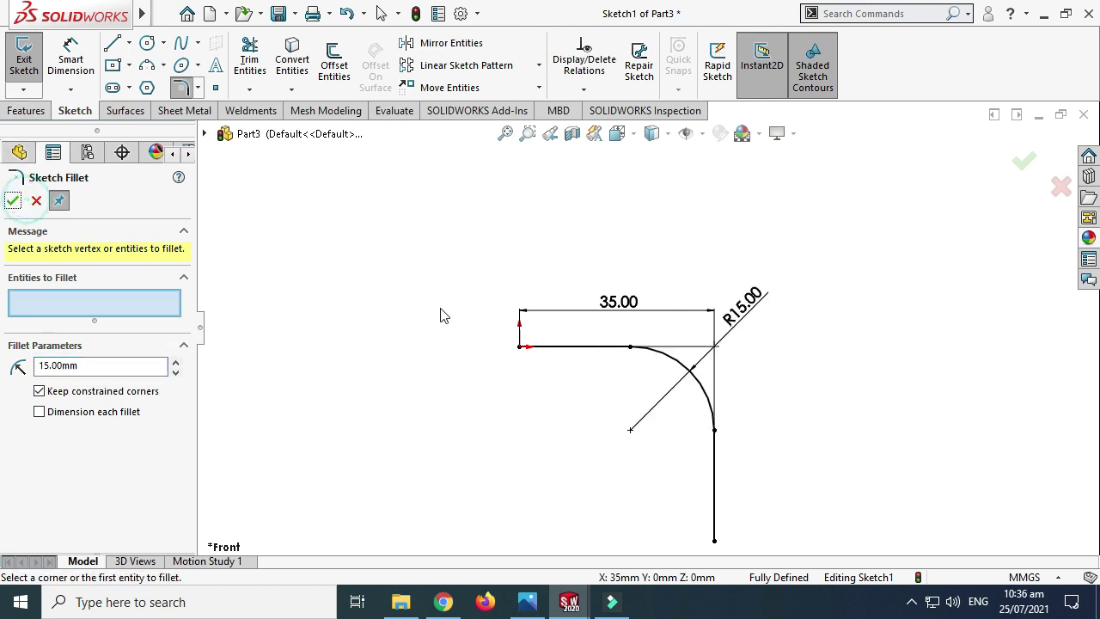
click(24, 110)
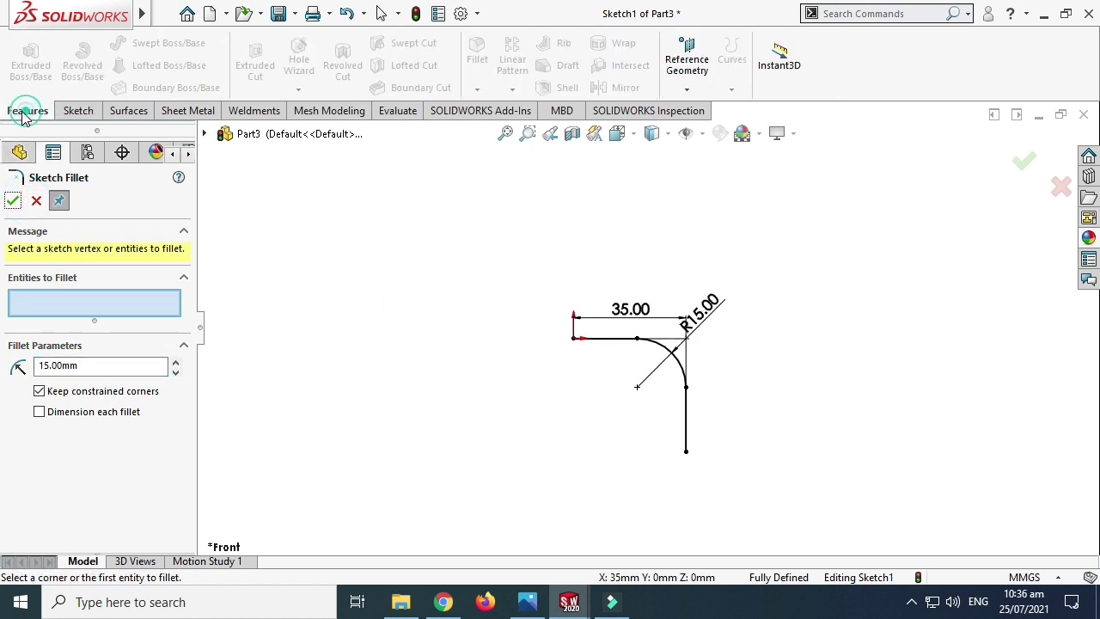
click(15, 200)
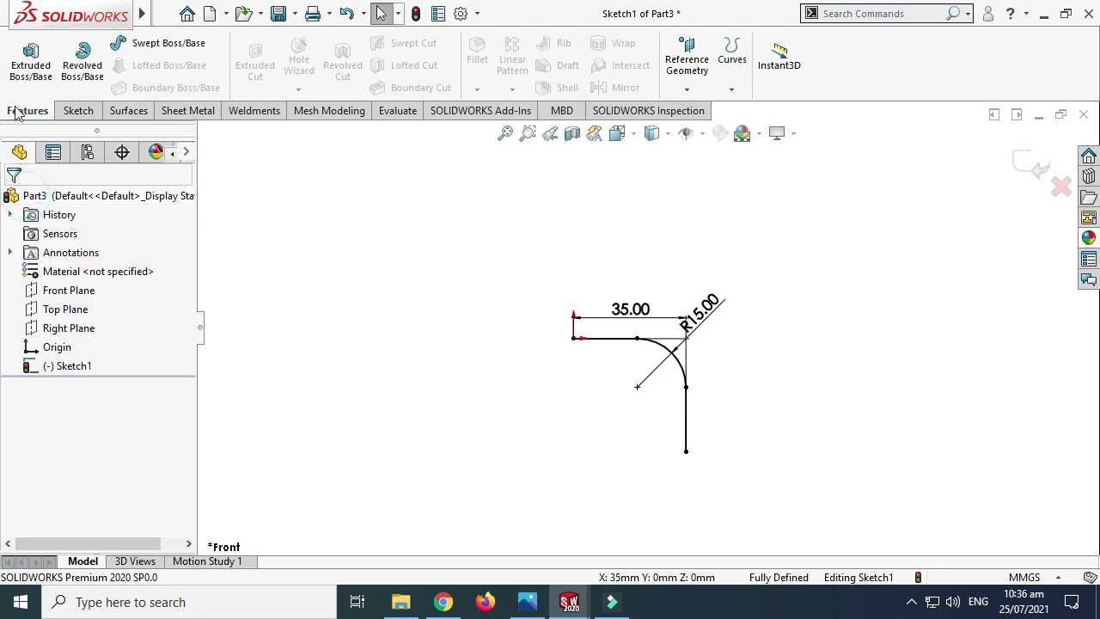
Step: Set up a Swept Boss/Base with a circular profile of 20 mm diameter along the filleted sketch path
click(159, 44)
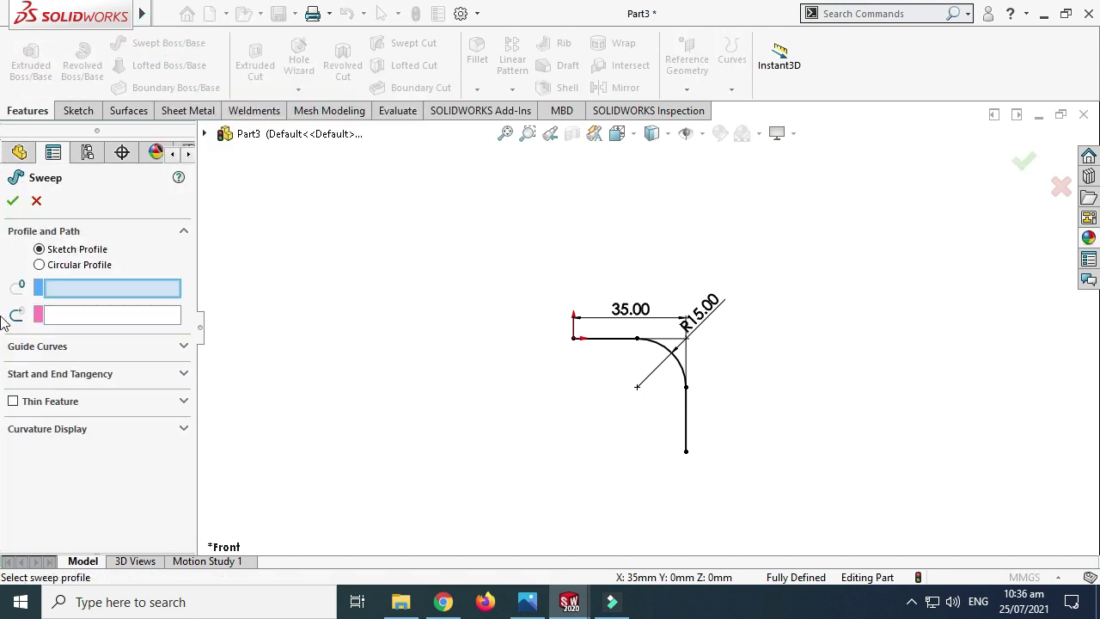
click(39, 265)
scroll(612, 346, down, 2)
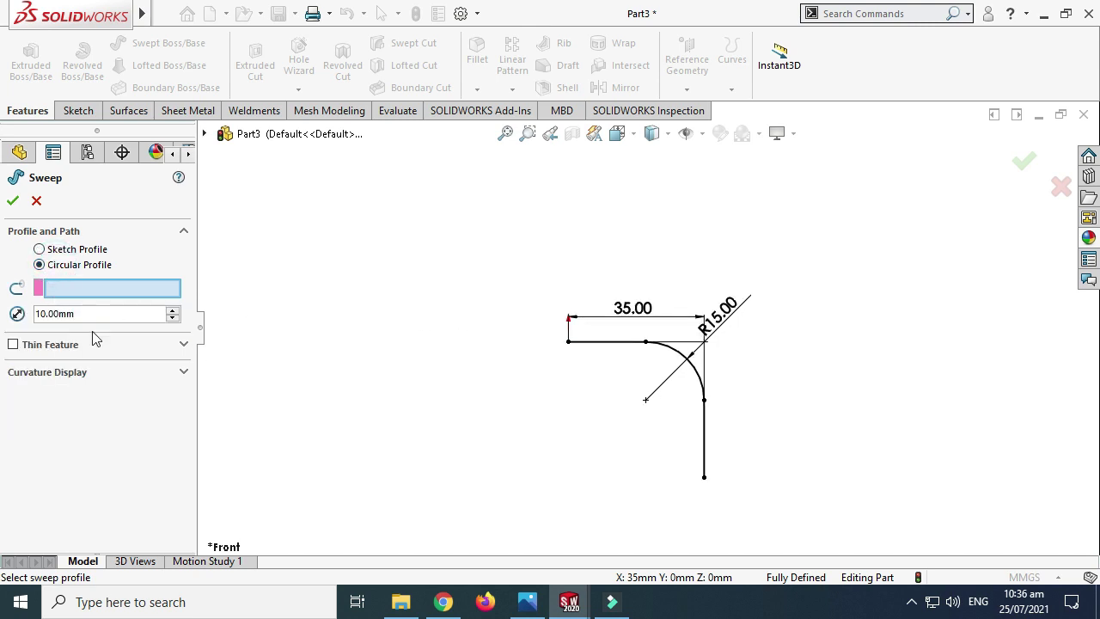
click(603, 342)
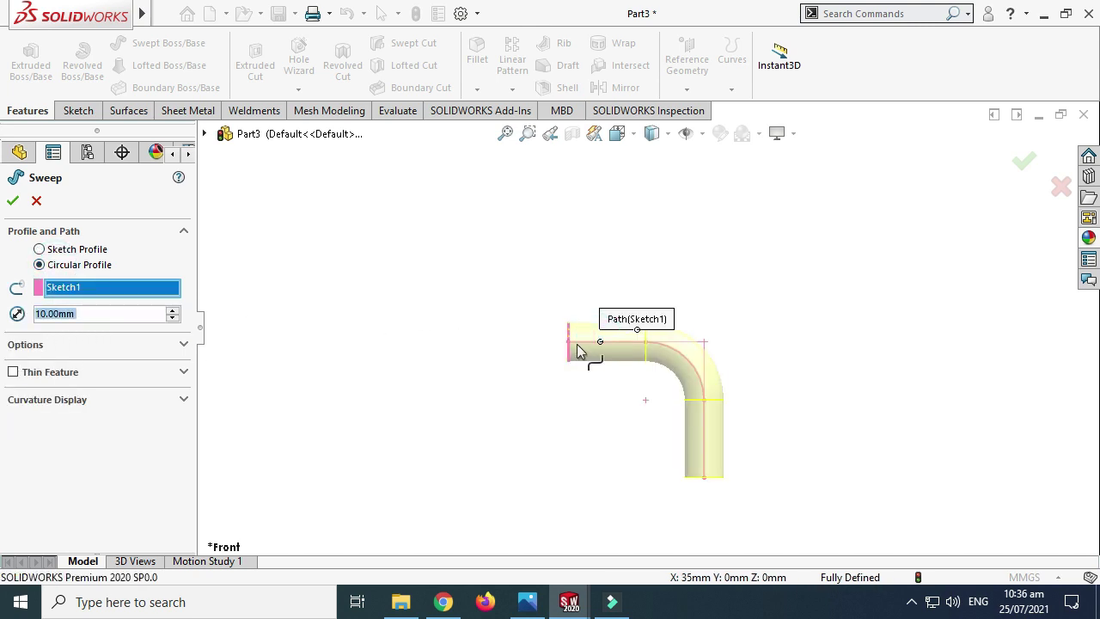
right_click(602, 342)
click(780, 356)
click(871, 437)
drag(748, 420, 678, 427)
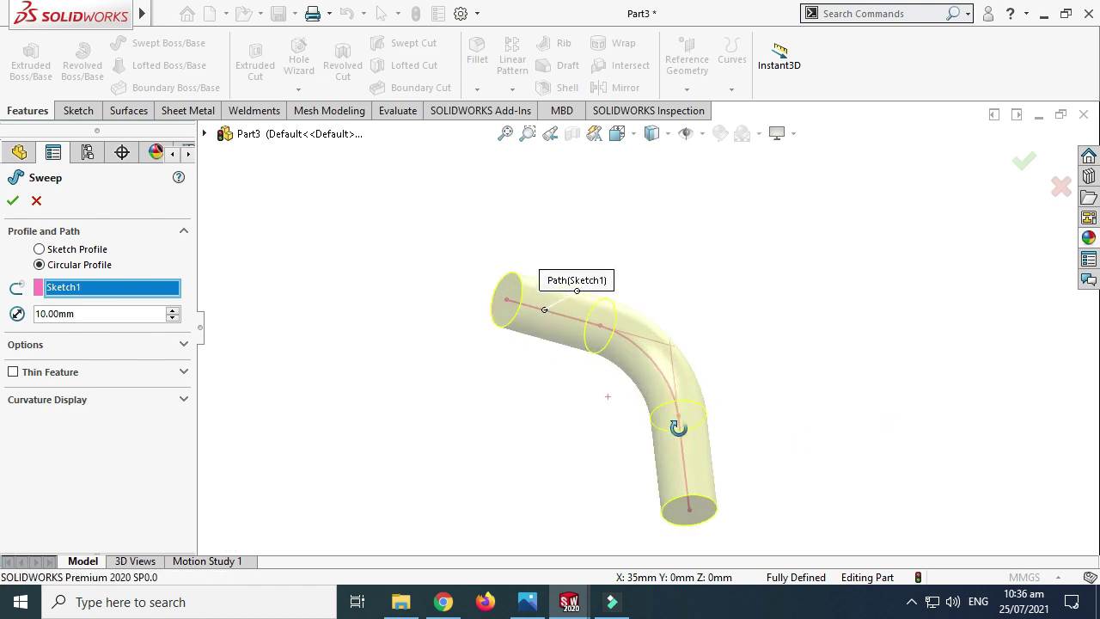
double_click(101, 314)
text(20)
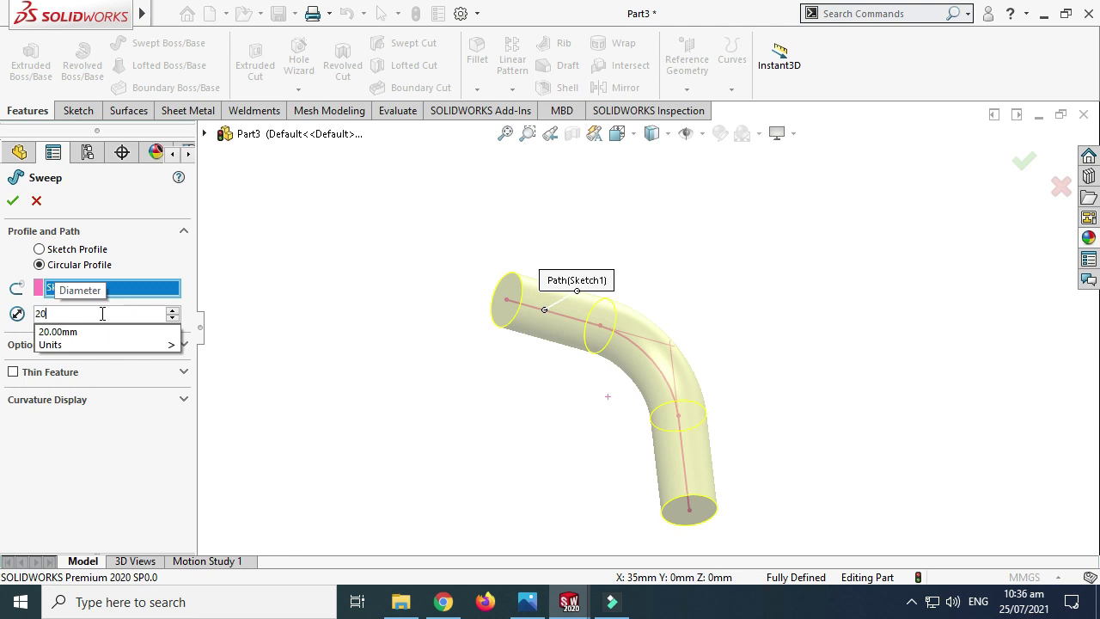
key(Return)
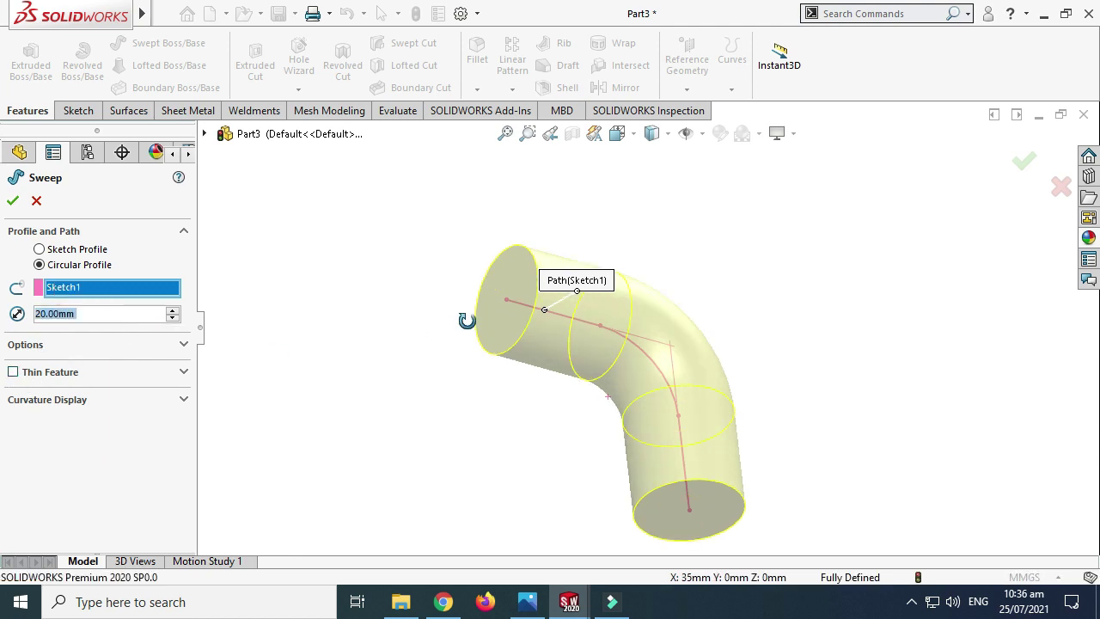
Step: Make the sweep a one-direction thin feature with a 3 mm wall added outside the profile, and create it
click(13, 372)
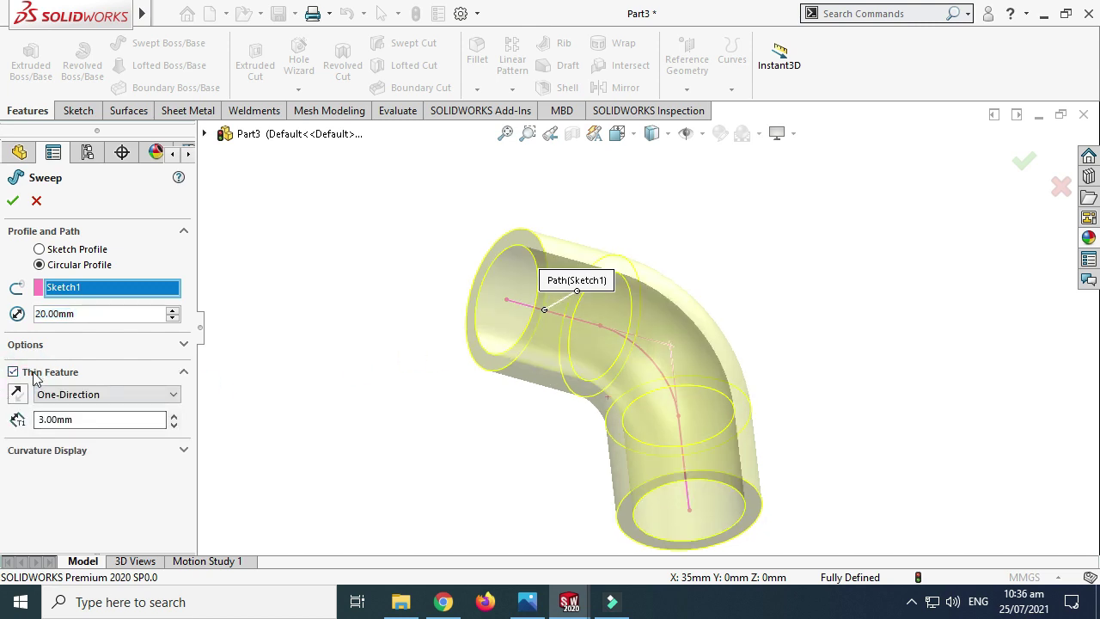
click(17, 394)
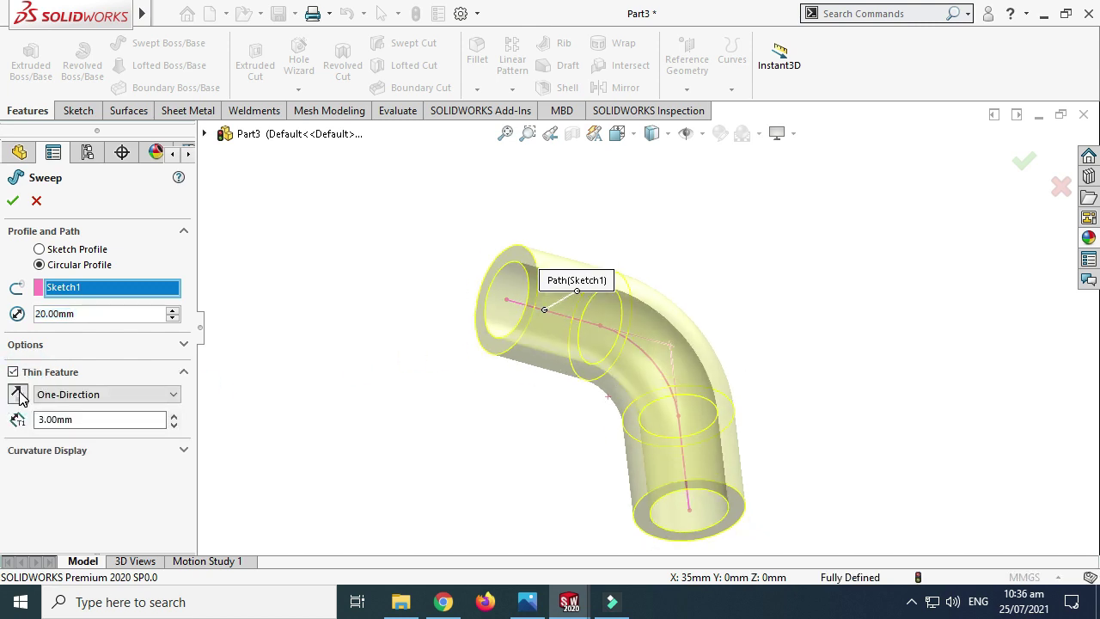
click(18, 394)
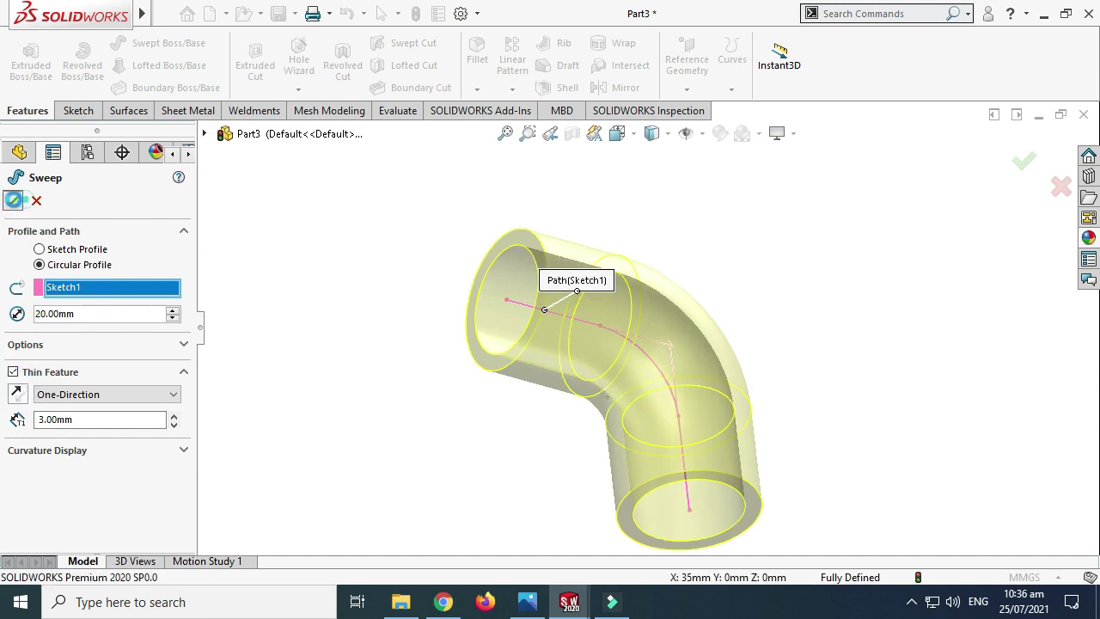
click(13, 199)
right_click(786, 239)
click(821, 297)
drag(822, 319, 745, 343)
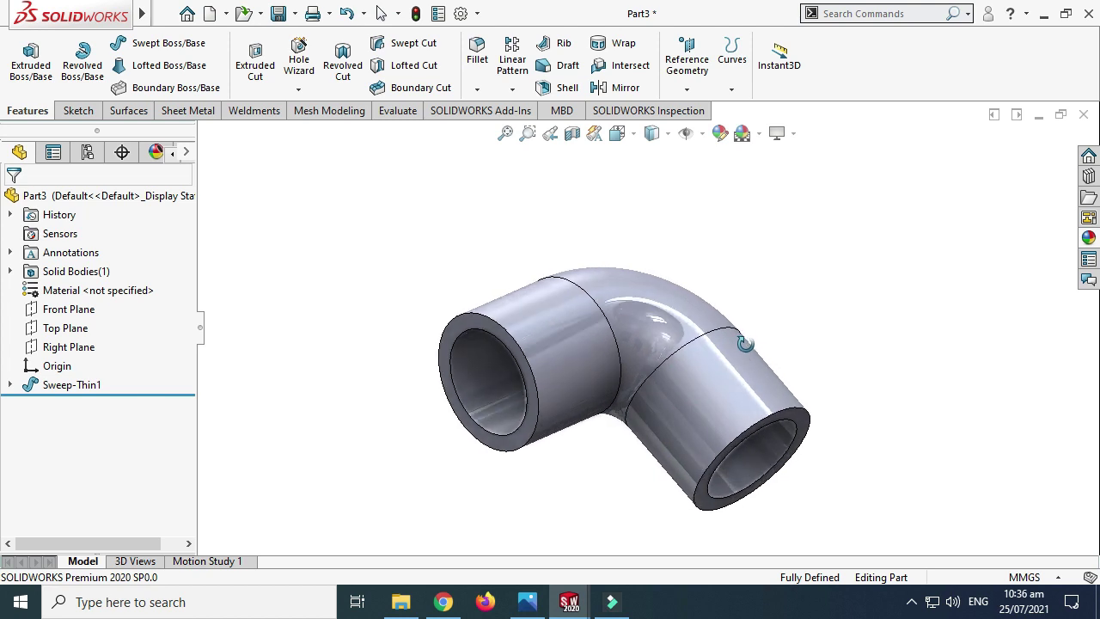
scroll(737, 454, down, 5)
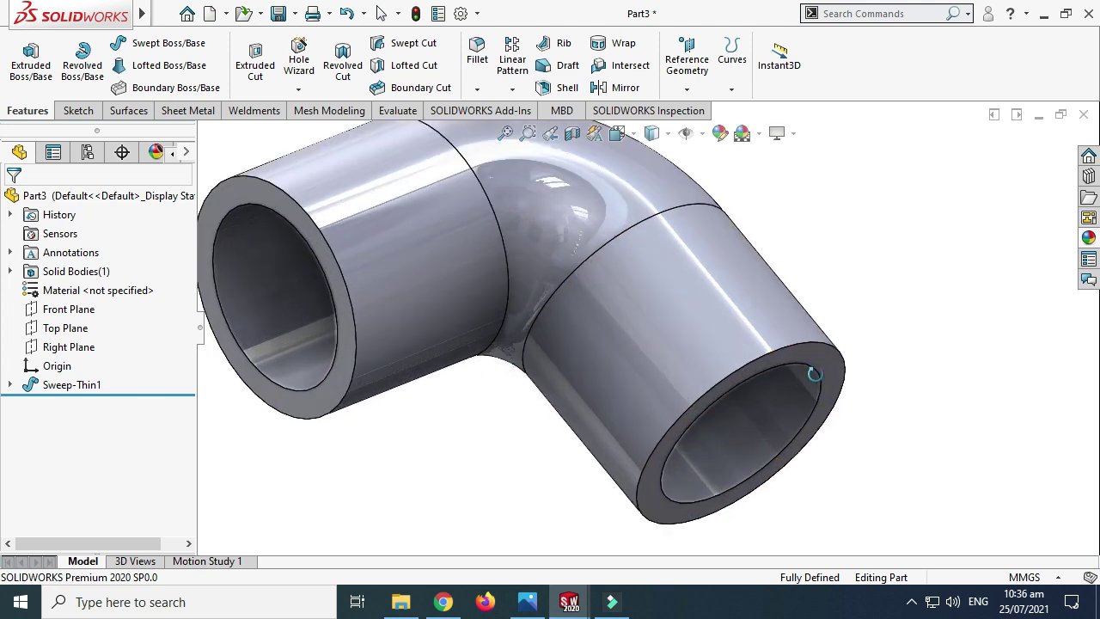
scroll(352, 239, up, 2)
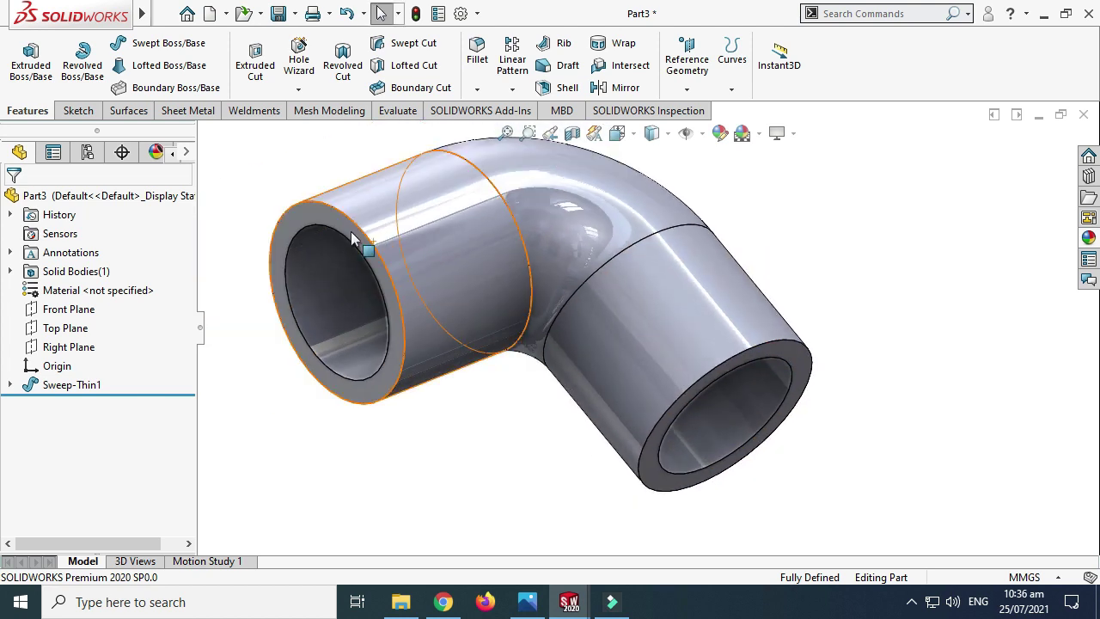
scroll(756, 356, down, 3)
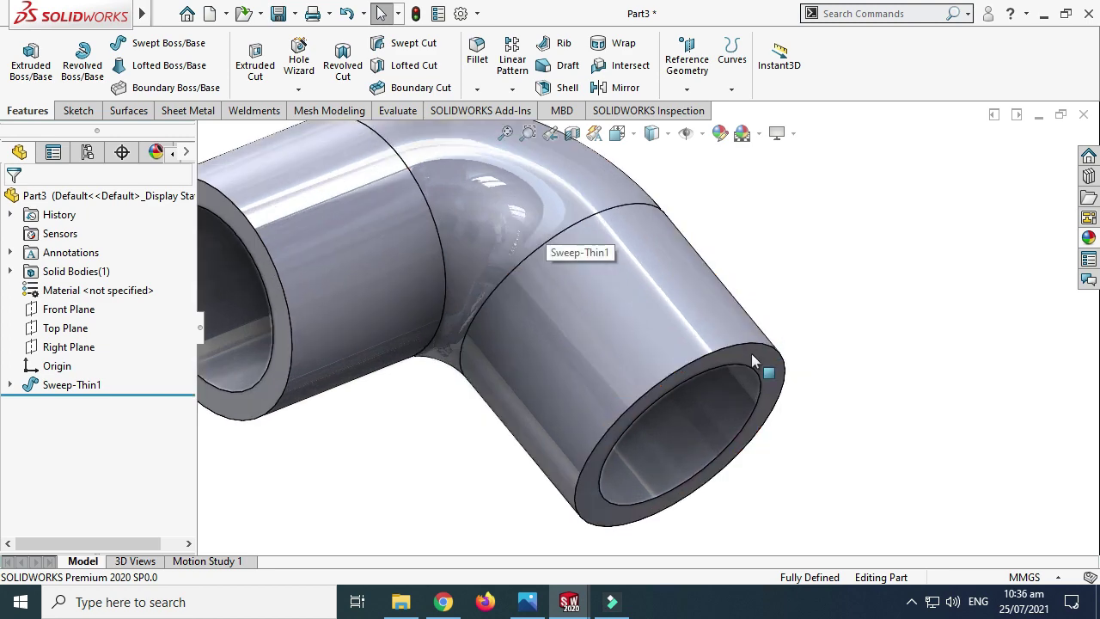
Step: Start a sketch on the flat end face of the tube's downward leg and convert the face's outer circular edge
click(758, 355)
click(75, 111)
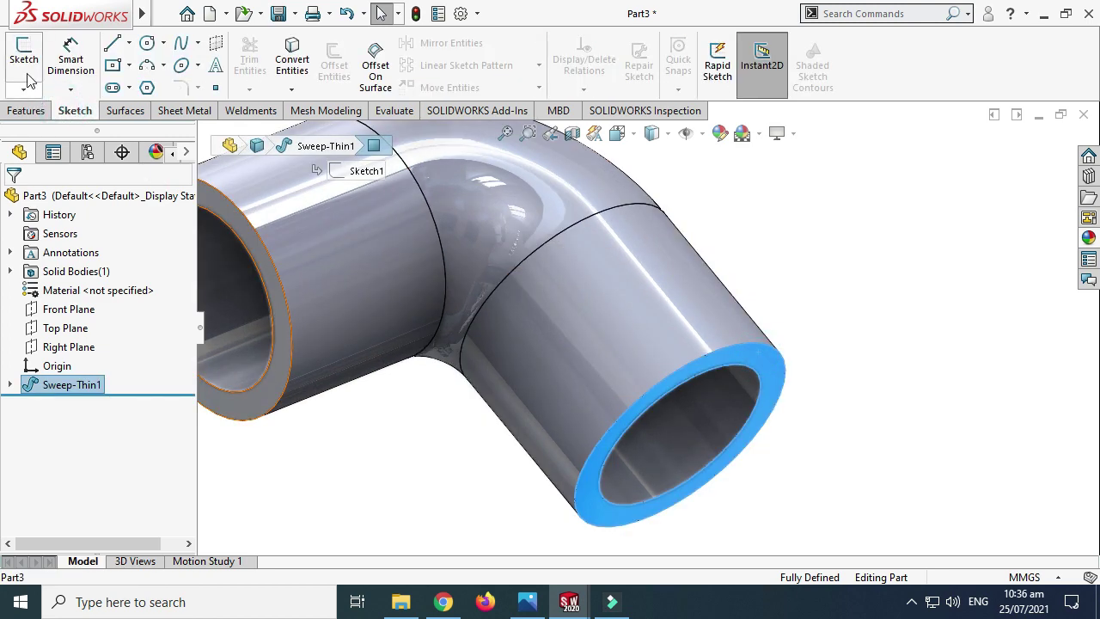
click(24, 62)
key(f)
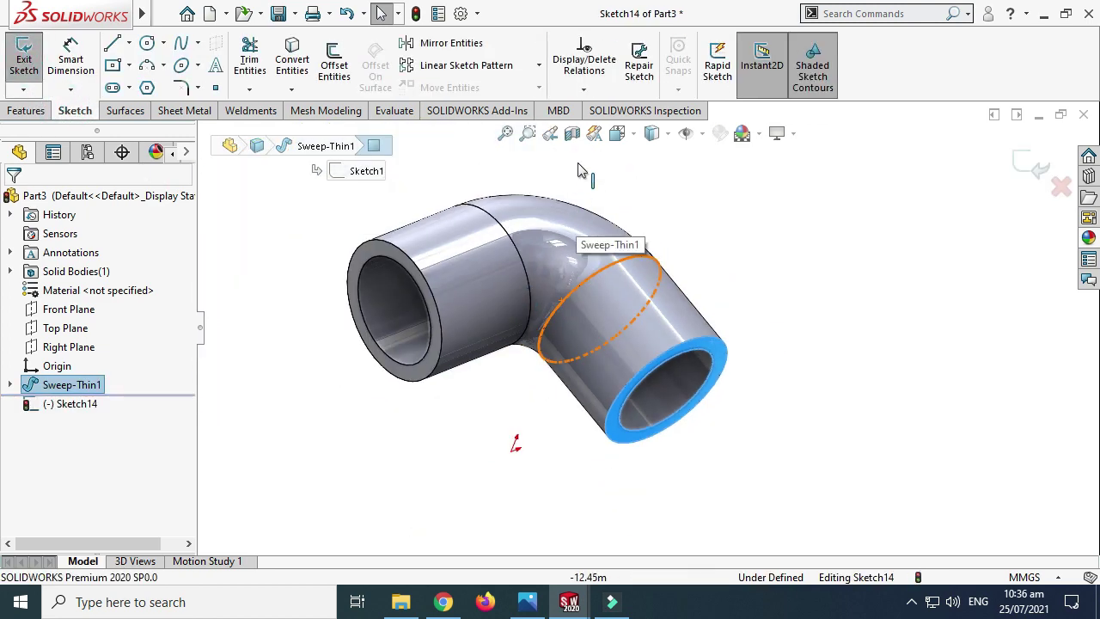
key(space)
click(502, 435)
key(ctrl+8)
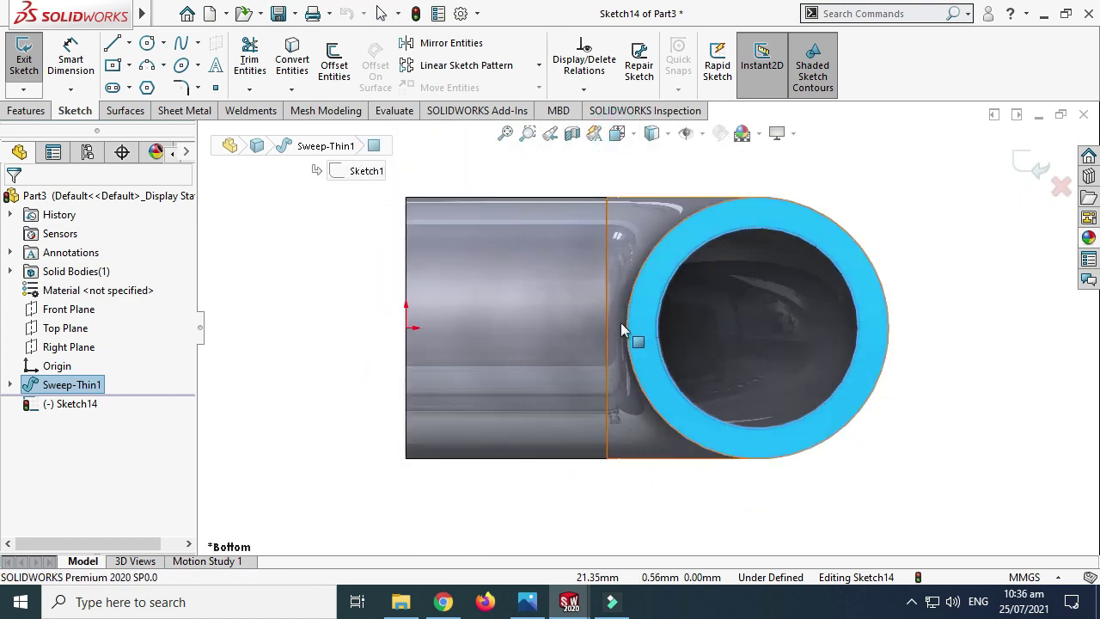
click(679, 223)
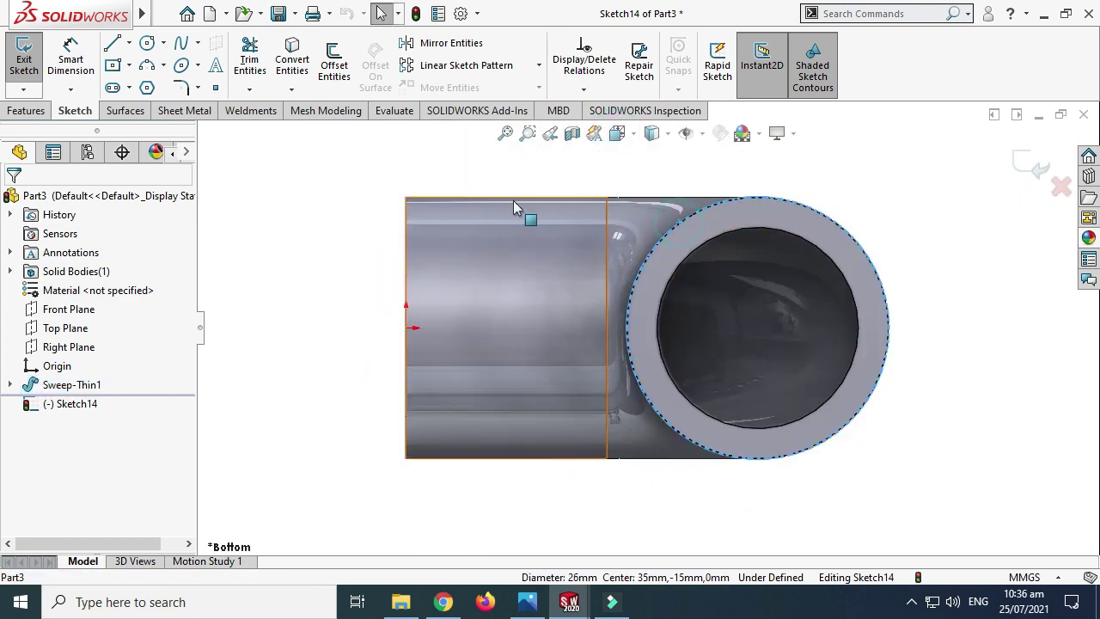
click(294, 67)
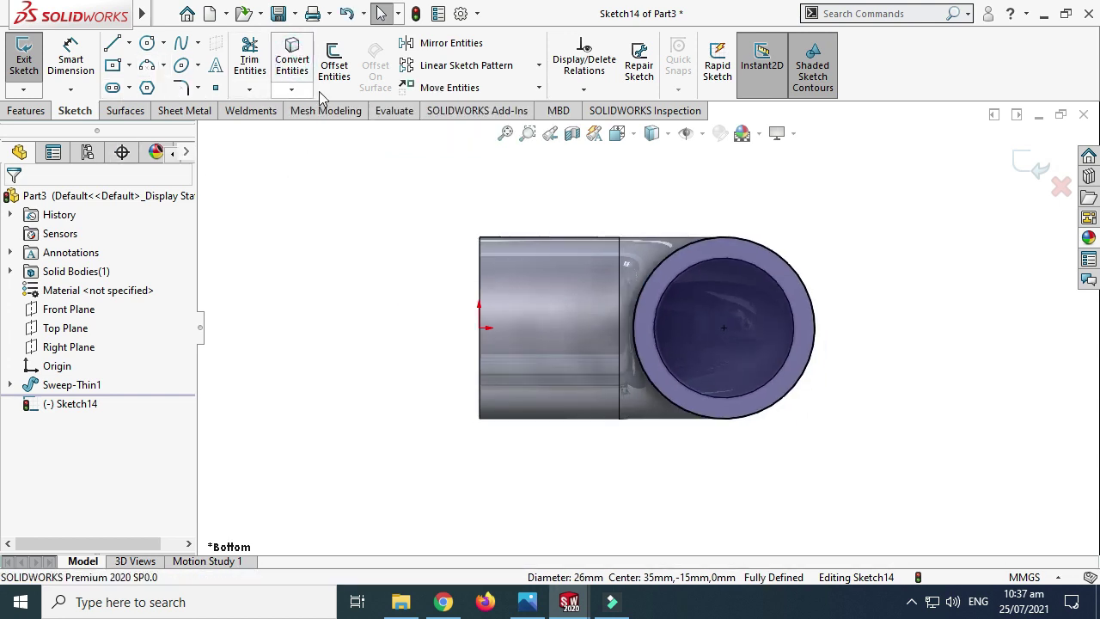
Step: Offset the converted outer circle outward by 3 mm
click(335, 65)
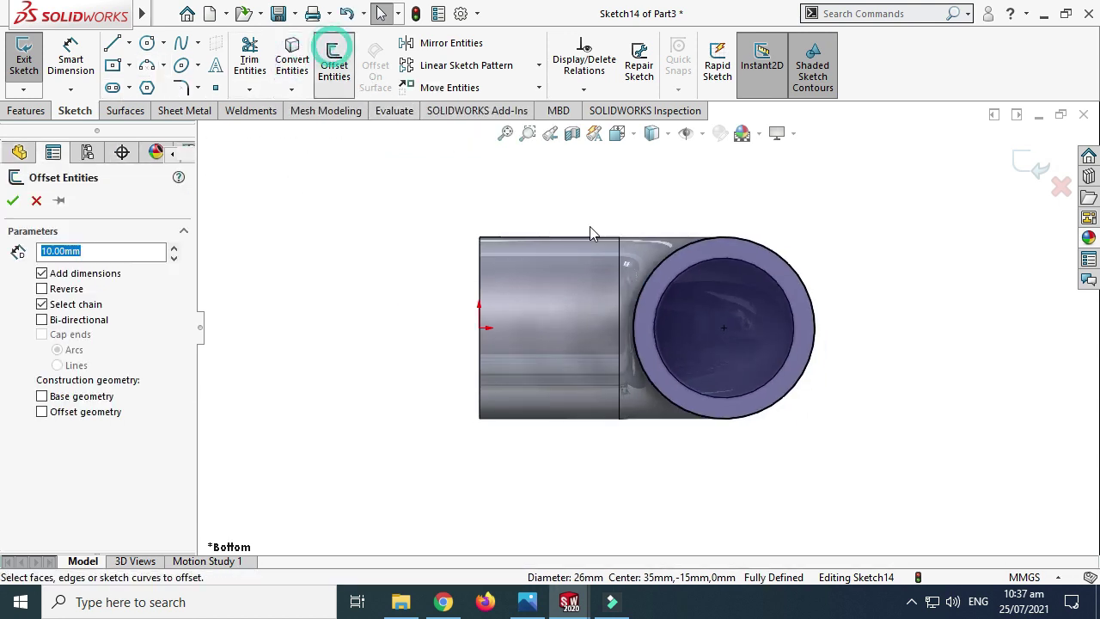
click(677, 260)
scroll(770, 239, down, 1)
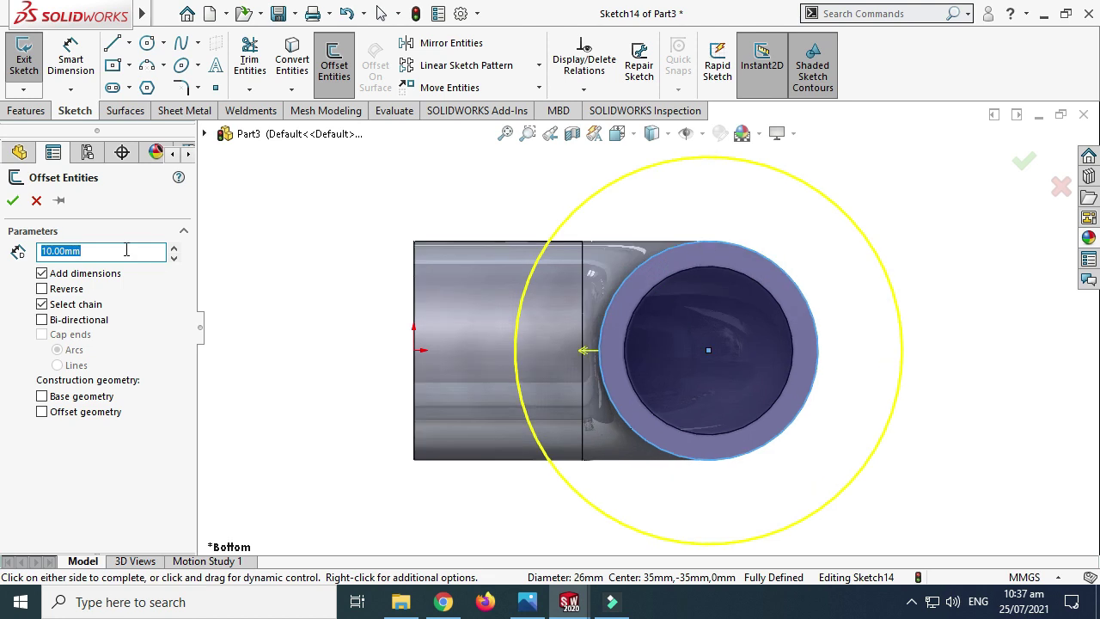
text(3)
key(Return)
click(12, 200)
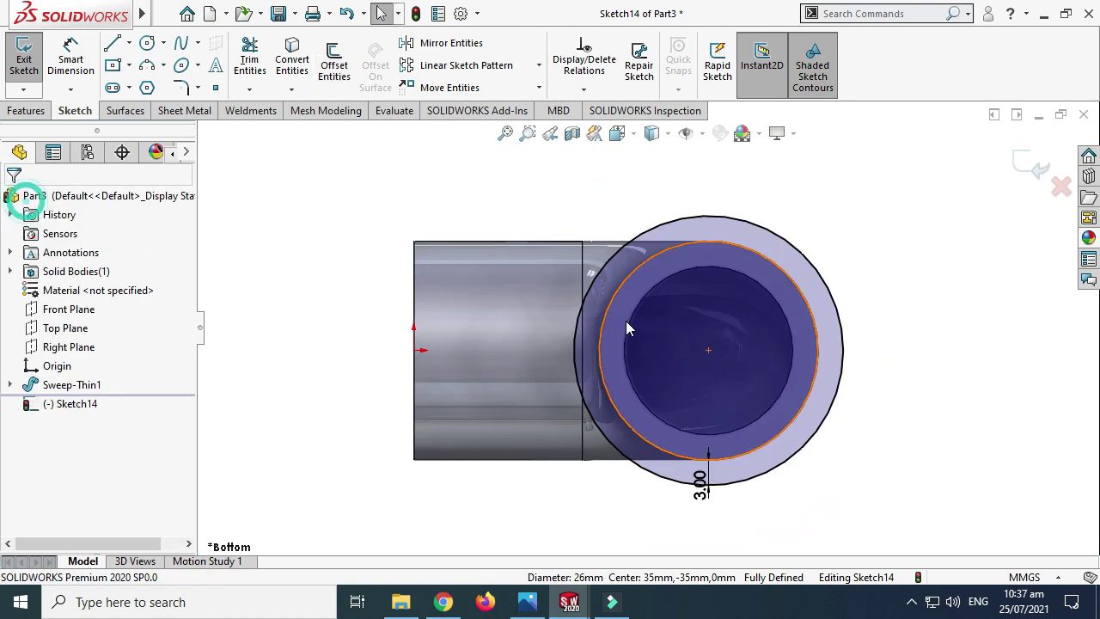
Step: Extrude the offset ring sketch 5 mm blind in the reversed direction, back along the tube, merged with the body
scroll(623, 321, up, 2)
right_click(731, 215)
mouse_move(784, 225)
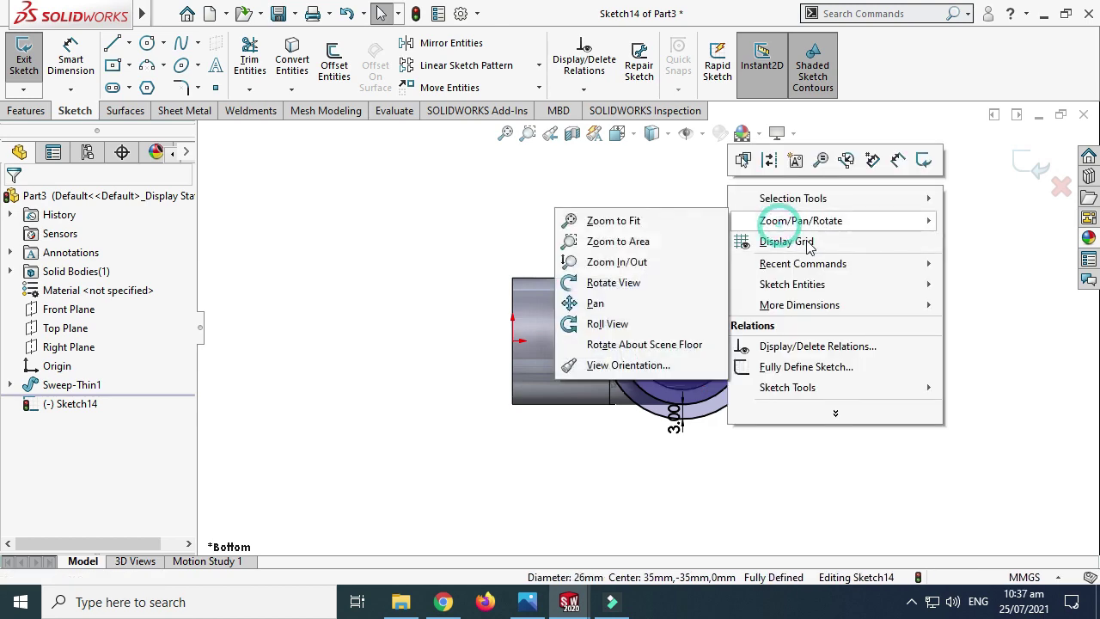
click(602, 283)
drag(602, 283, 540, 297)
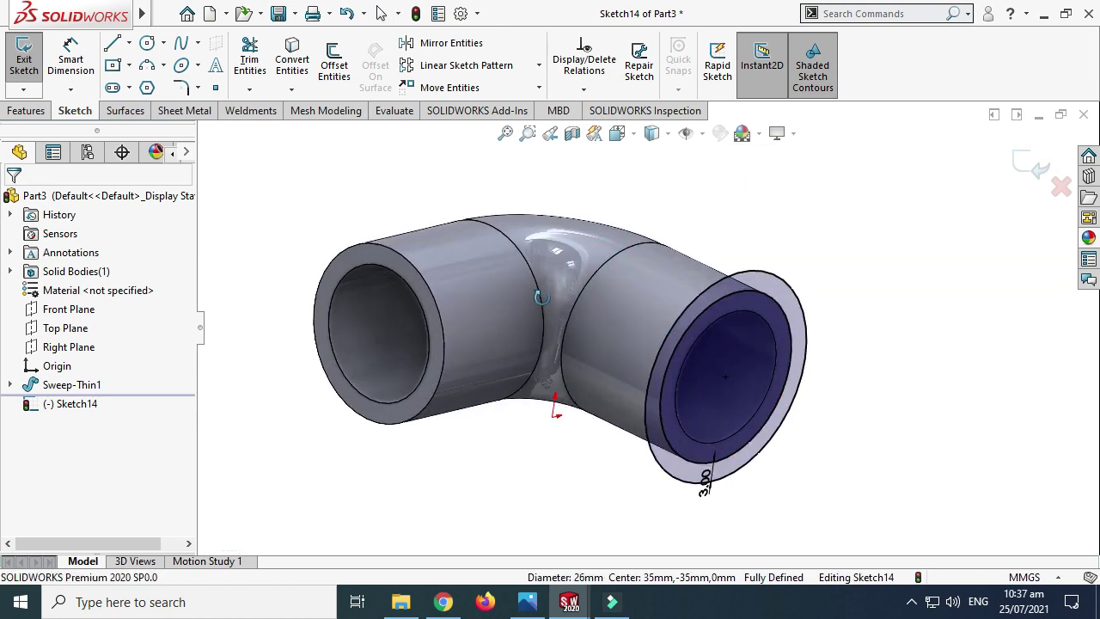
click(26, 110)
click(31, 65)
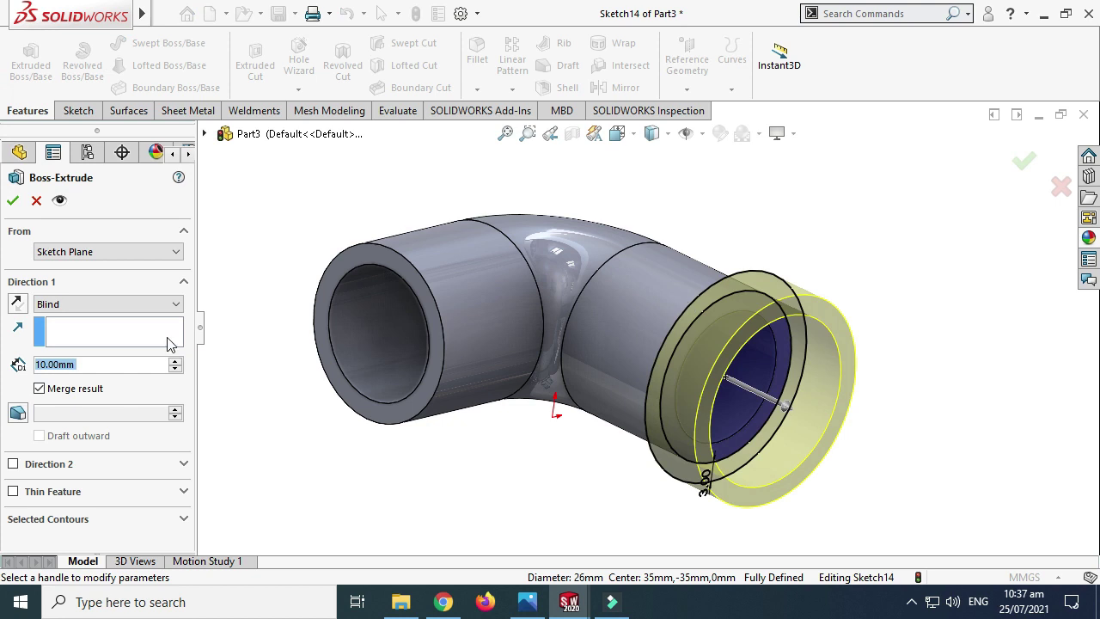
click(17, 305)
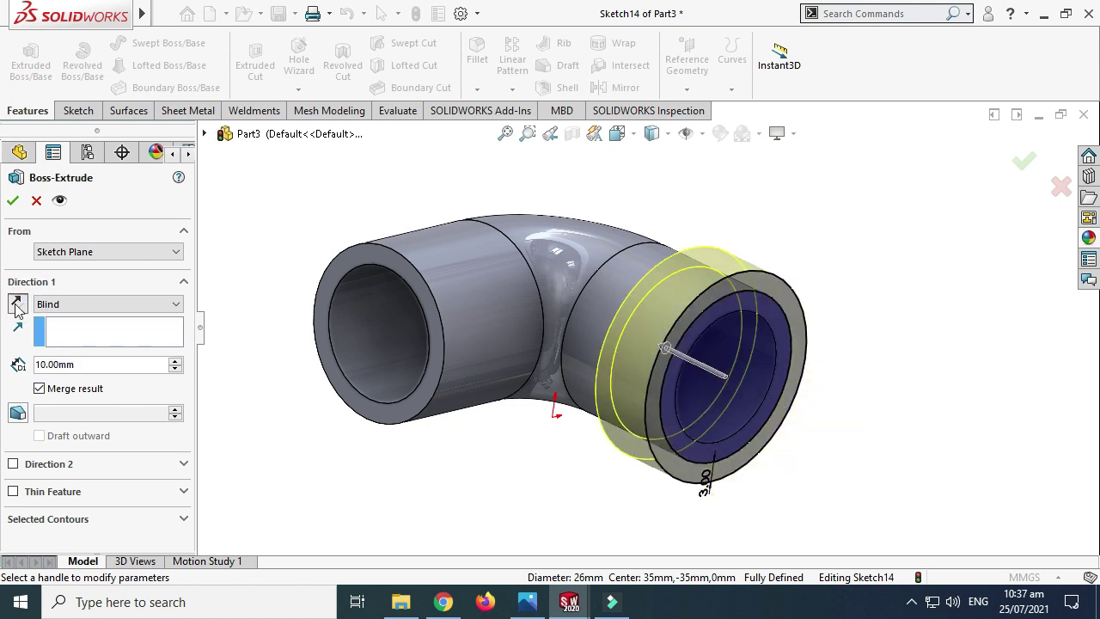
double_click(101, 365)
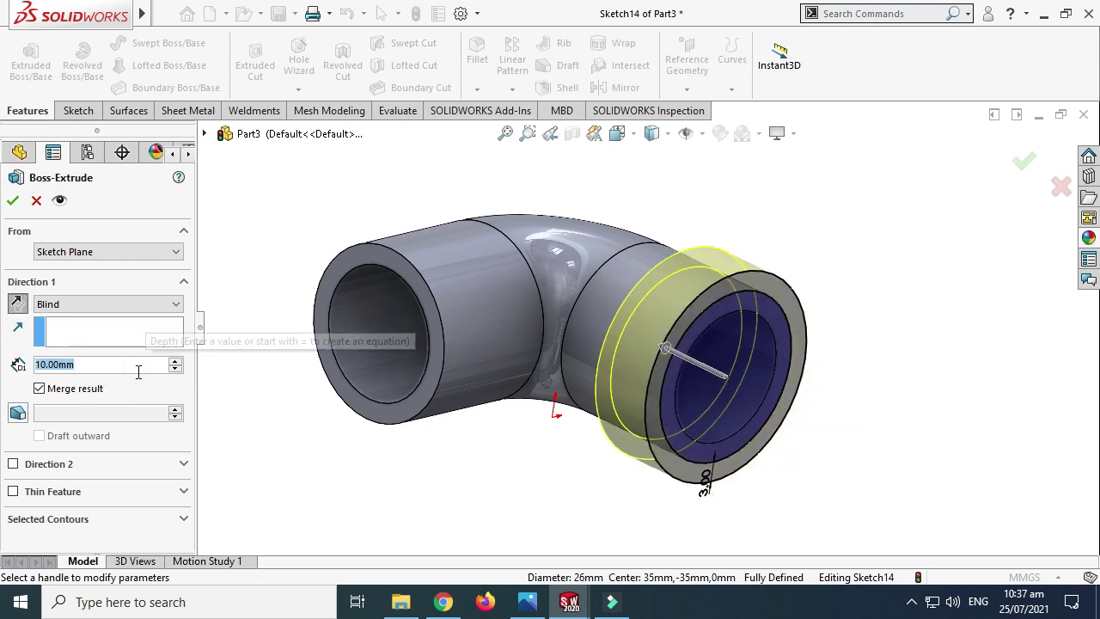
text(5)
key(Return)
key(Return)
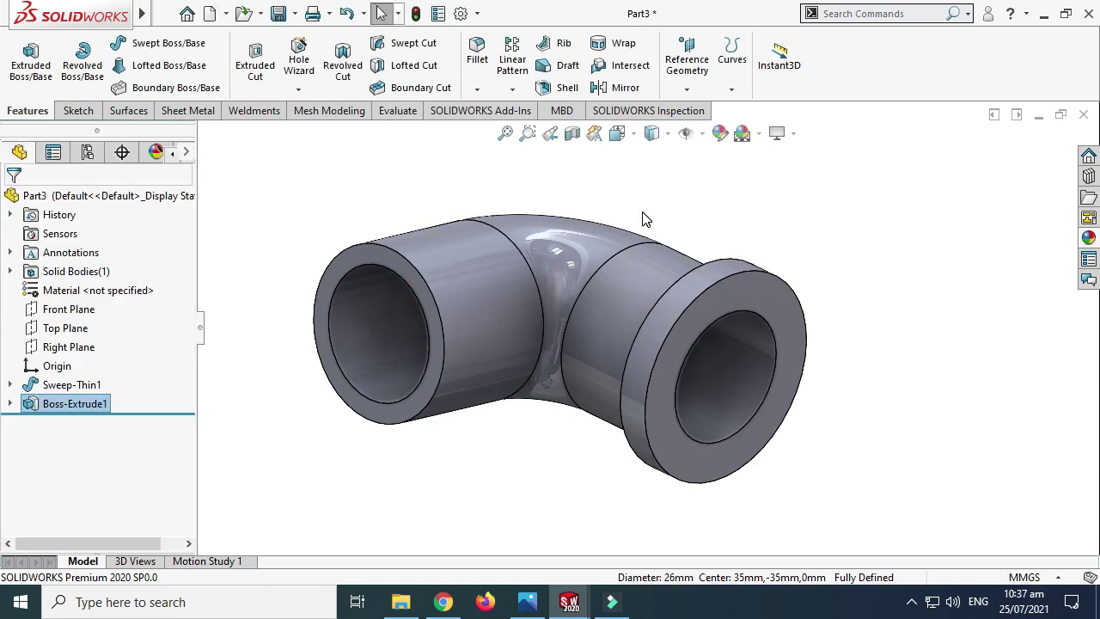
Step: Start a sketch on the end face of the tube's other leg and convert its outer circular edge
scroll(651, 222, up, 2)
right_click(700, 180)
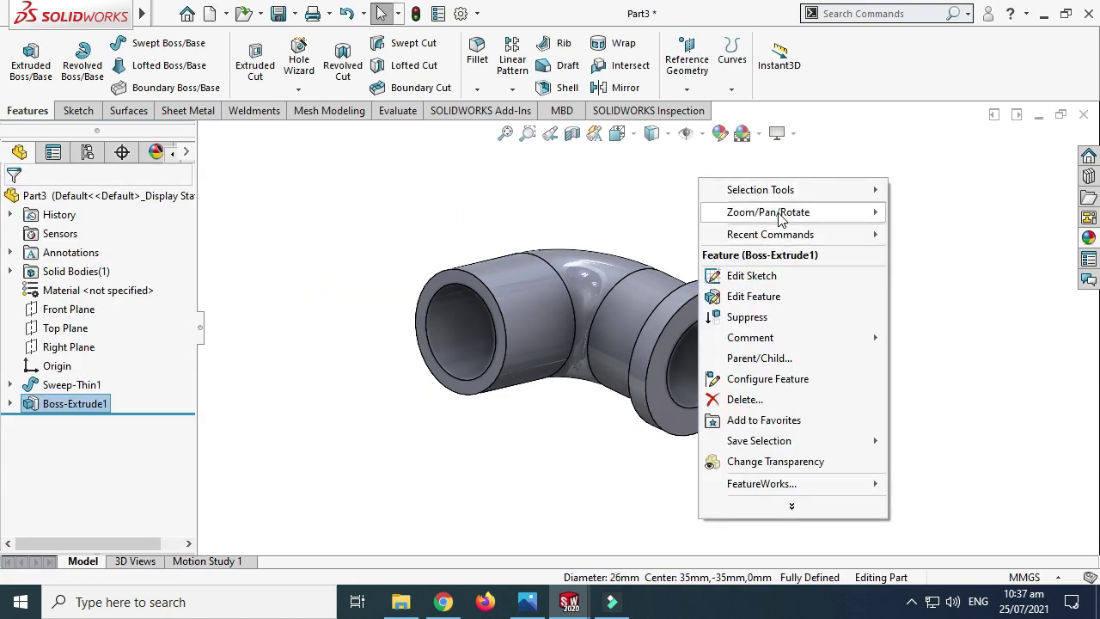
click(939, 294)
drag(643, 304, 429, 299)
key(Escape)
scroll(368, 312, up, 3)
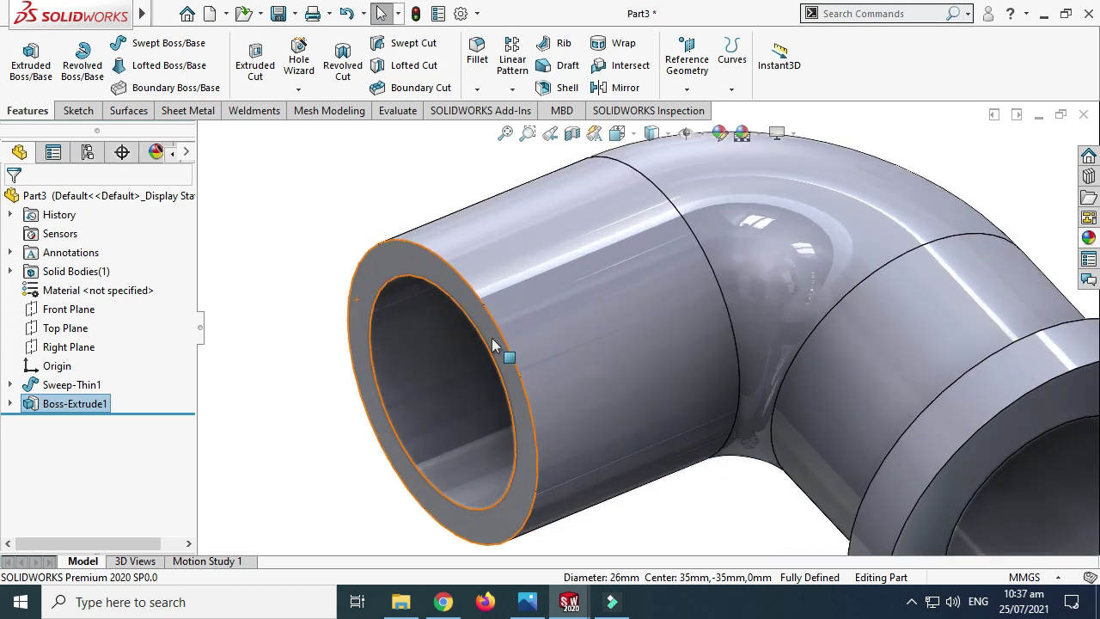
click(374, 273)
scroll(344, 235, down, 1)
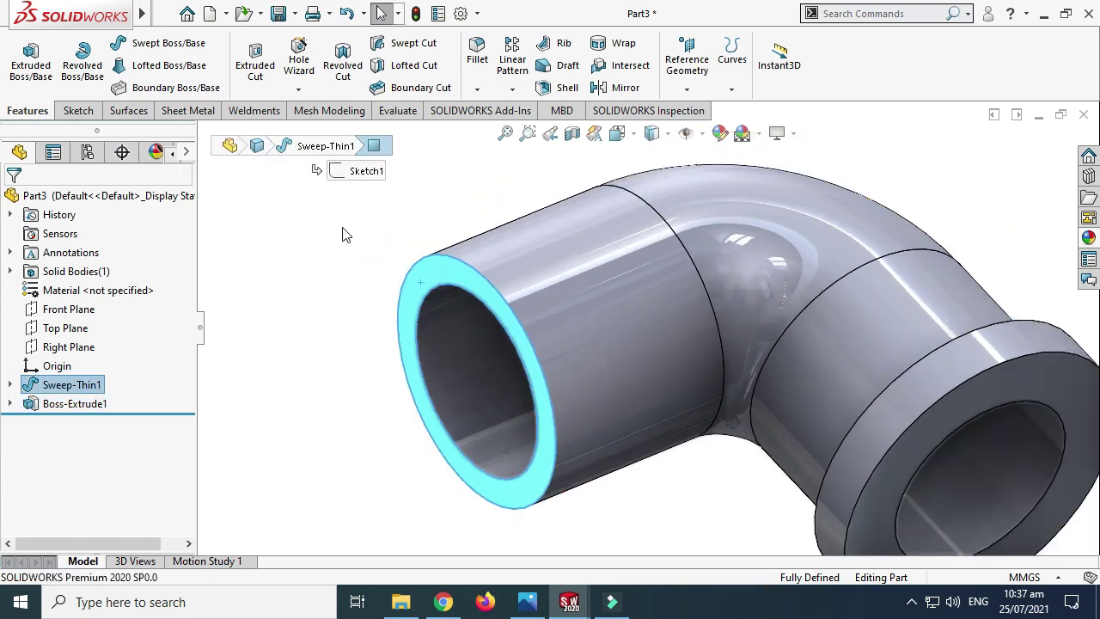
click(78, 110)
click(25, 59)
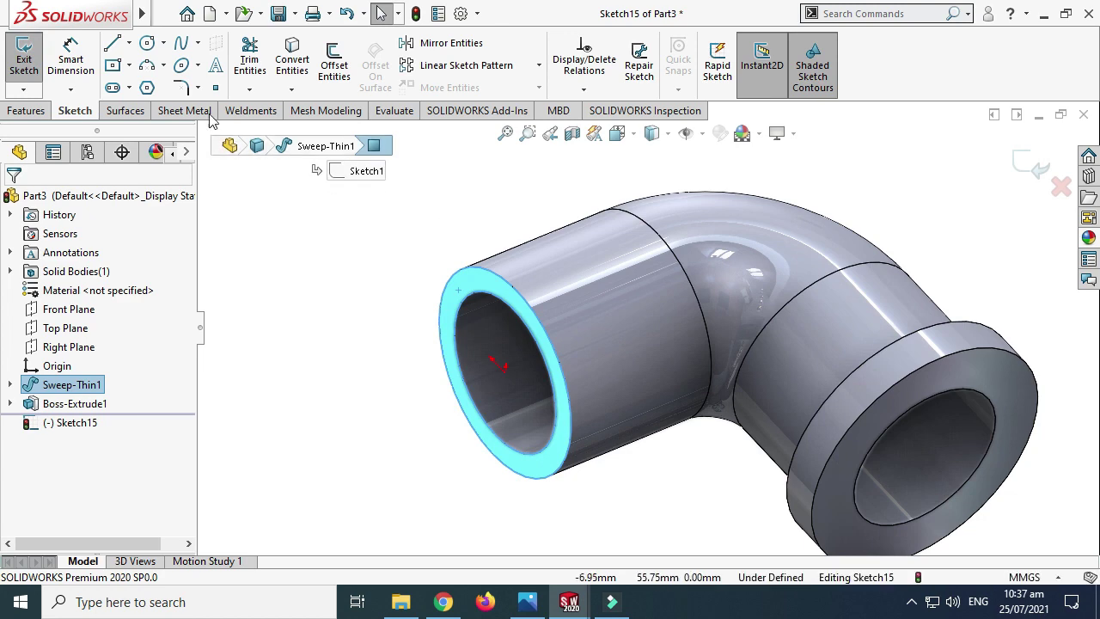
click(470, 271)
click(292, 60)
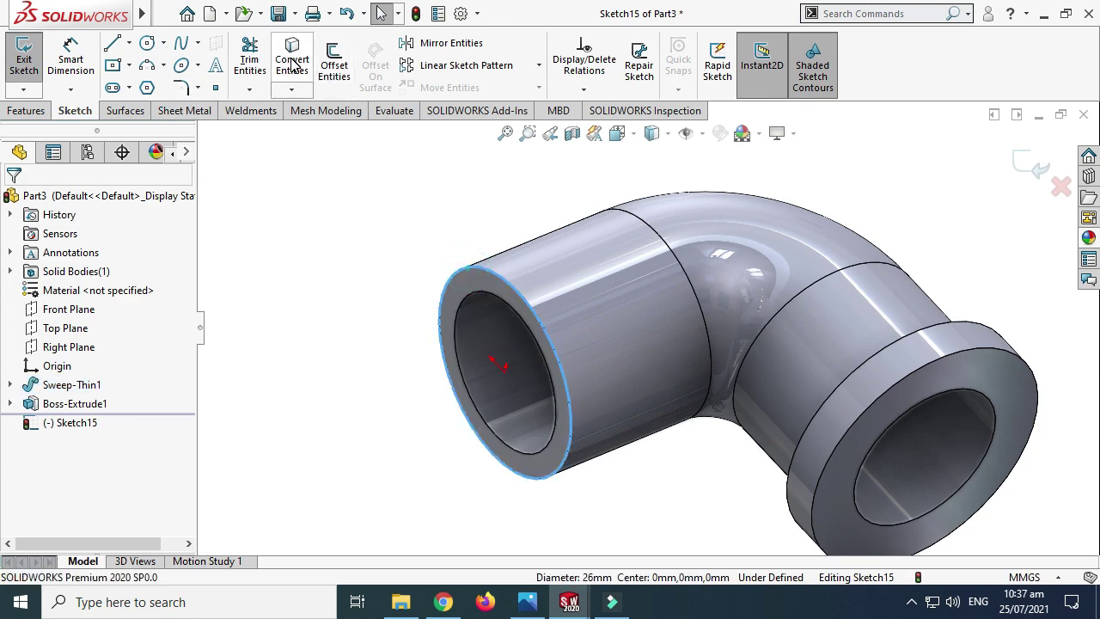
Step: Offset the converted circle on the second end face outward by 3 mm
click(334, 65)
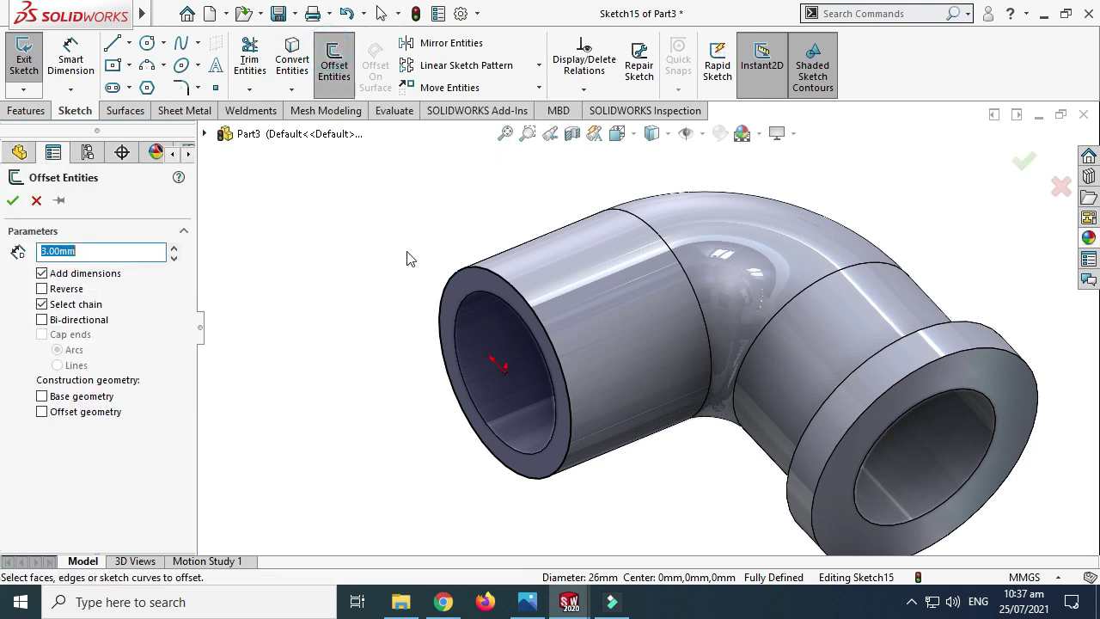
click(471, 269)
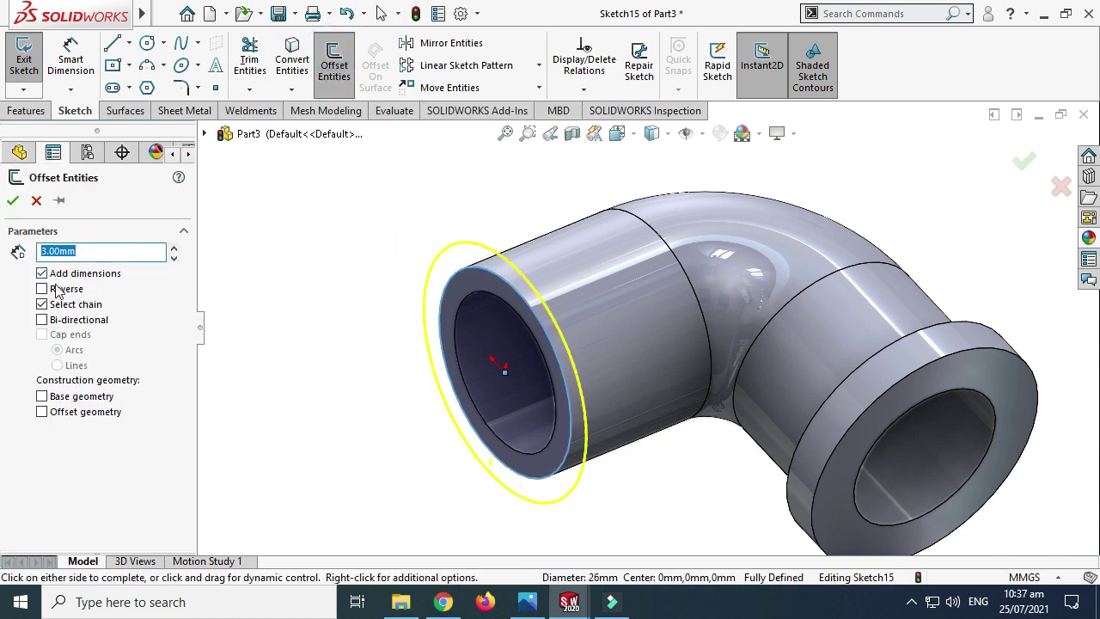
click(12, 201)
Step: Extrude the second end's ring sketch 5 mm blind in the reversed direction to form the matching collar
click(9, 112)
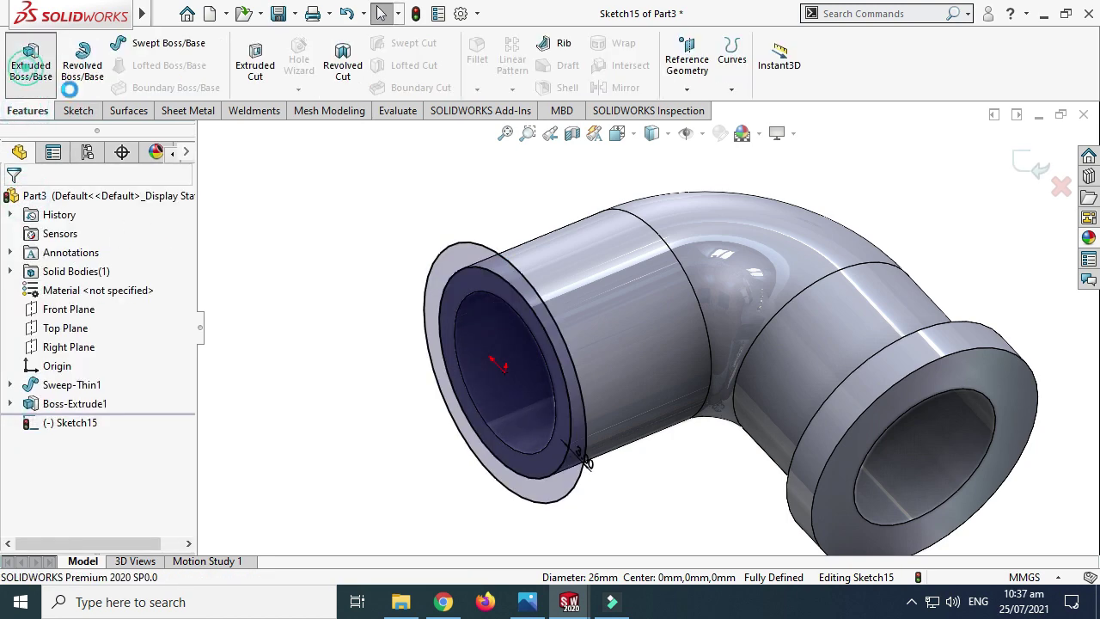
click(30, 60)
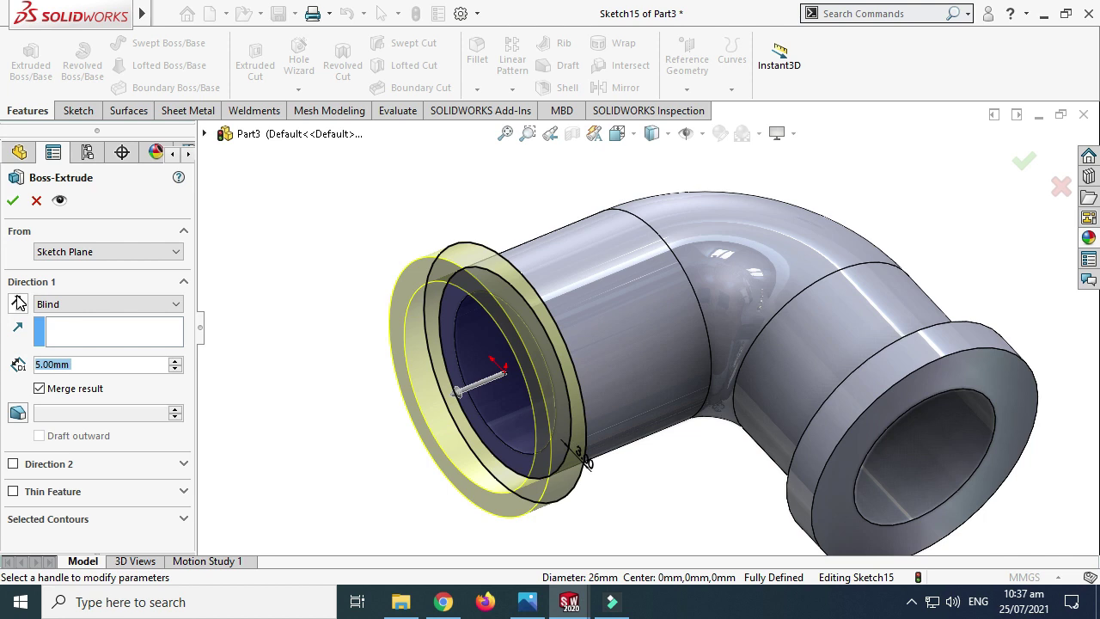
click(18, 303)
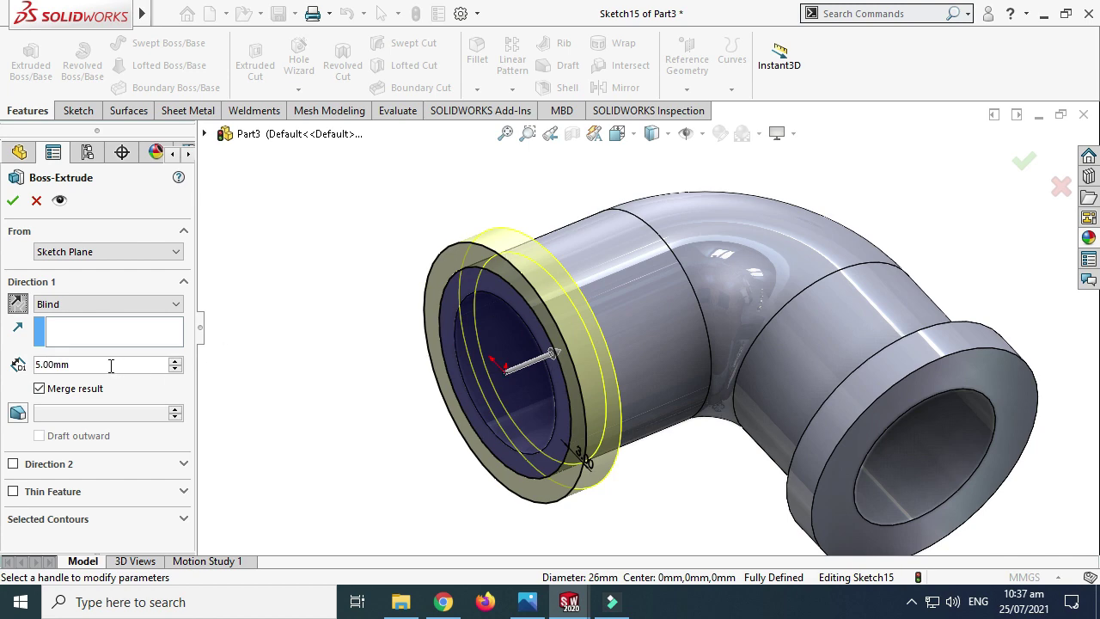
click(14, 201)
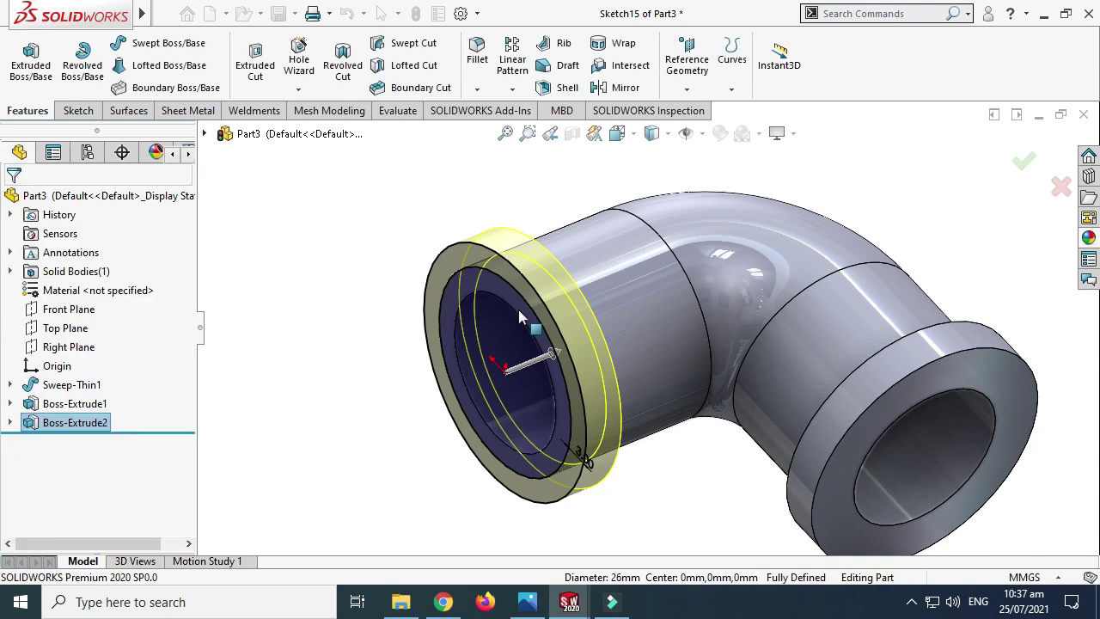
Step: Start a Thread feature on the inner circular edge of the collar at the end of the downward leg
scroll(519, 310, up, 3)
click(487, 227)
right_click(487, 227)
click(551, 292)
drag(560, 290, 645, 361)
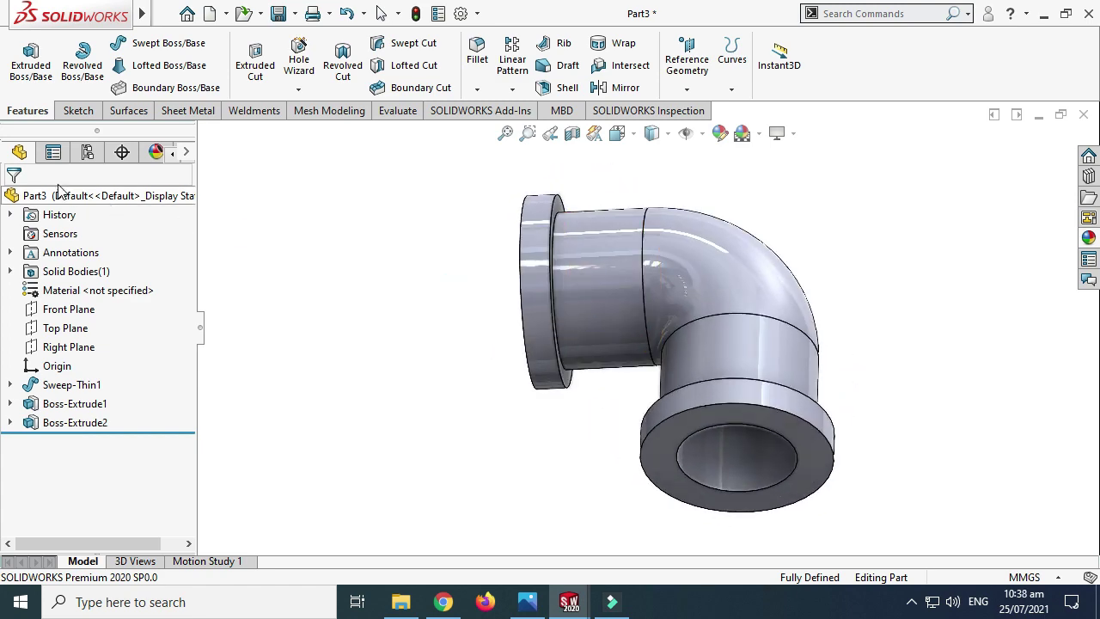
drag(725, 323, 812, 230)
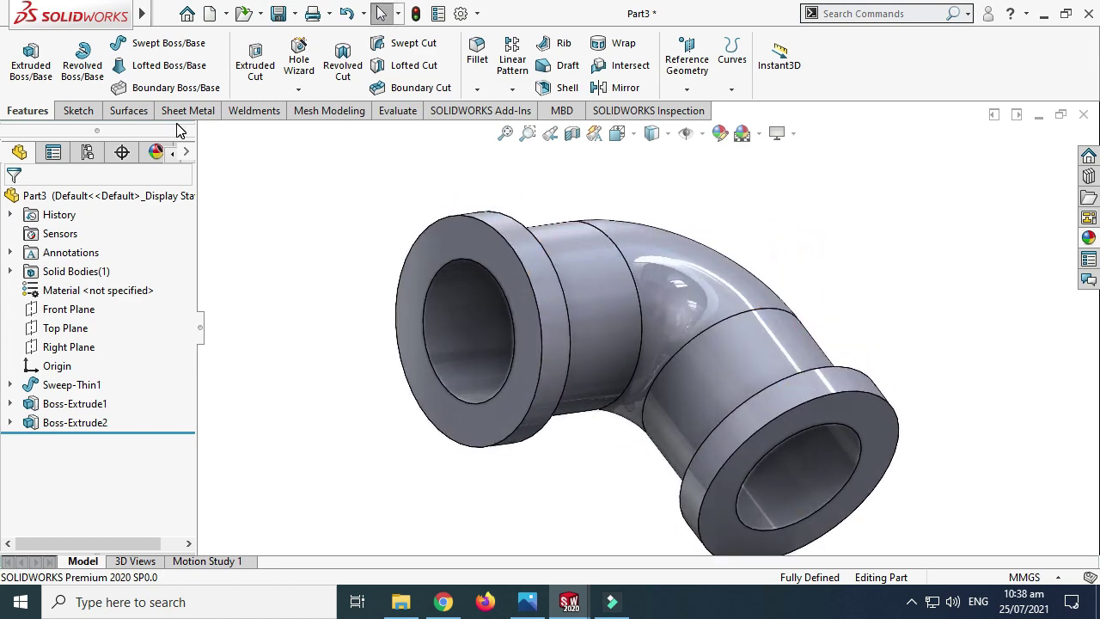
click(298, 88)
click(321, 149)
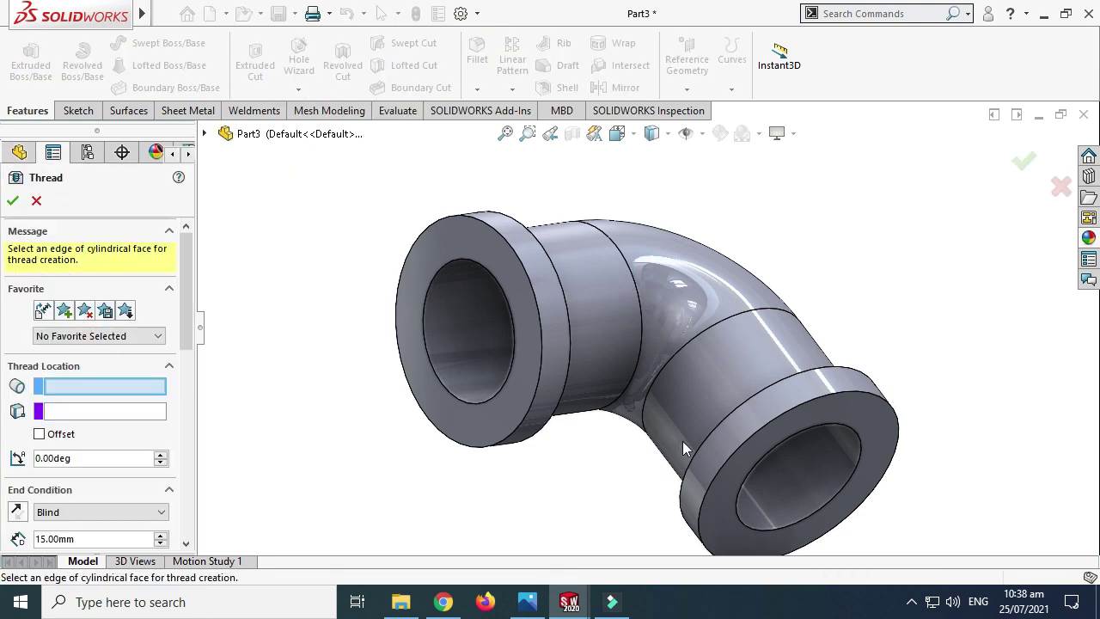
scroll(801, 458, down, 3)
click(726, 475)
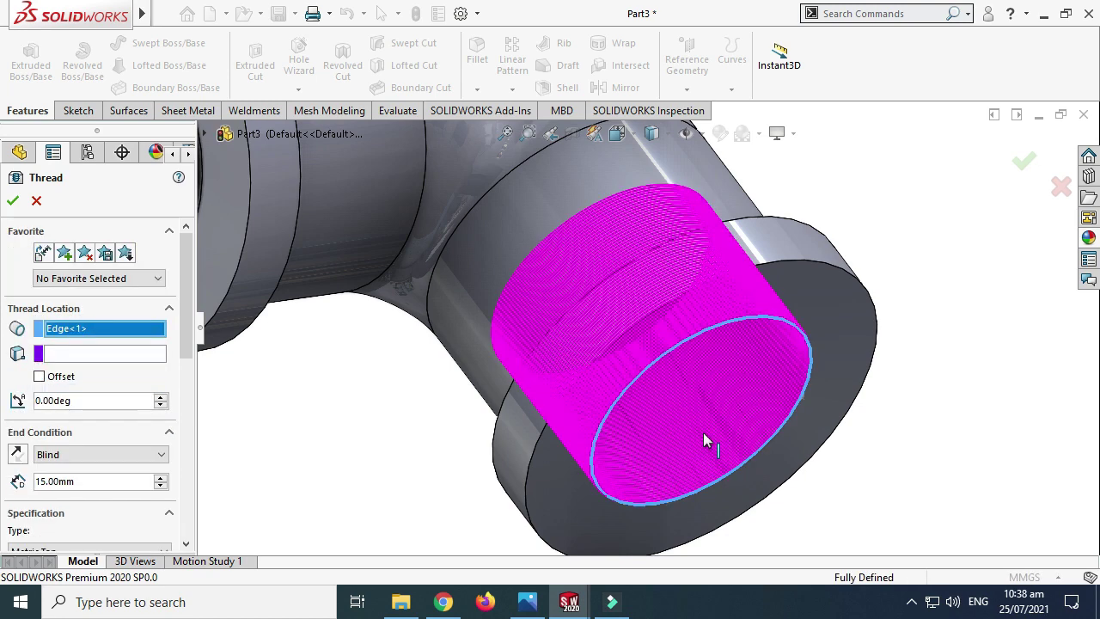
Step: Set the Metric Tap thread size to M22x1.5
scroll(727, 353, up, 3)
drag(190, 319, 184, 409)
click(129, 345)
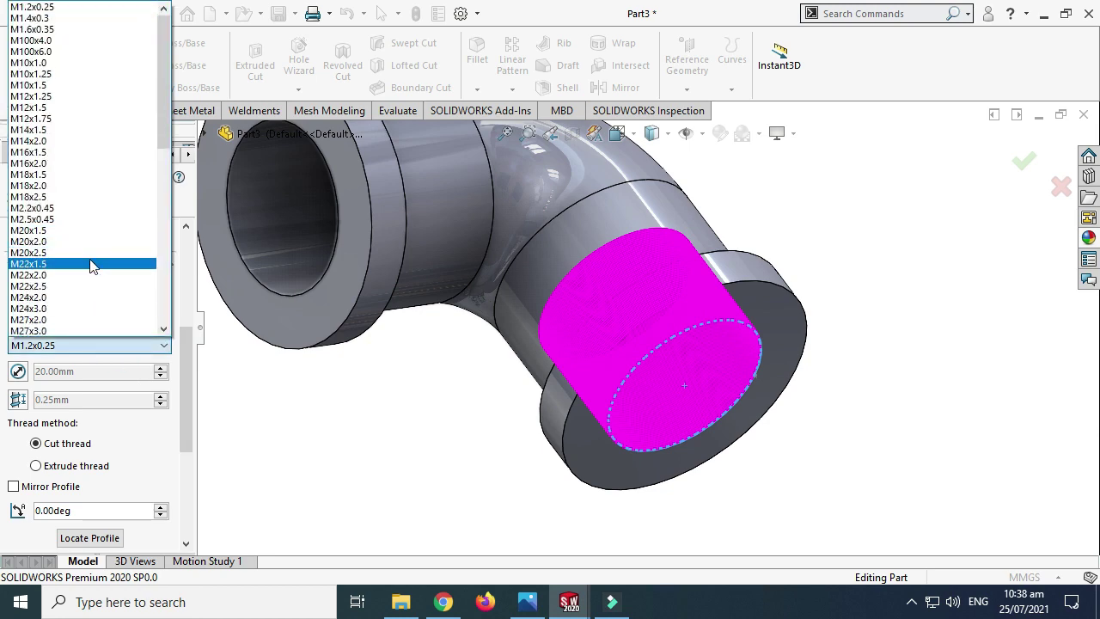
click(93, 264)
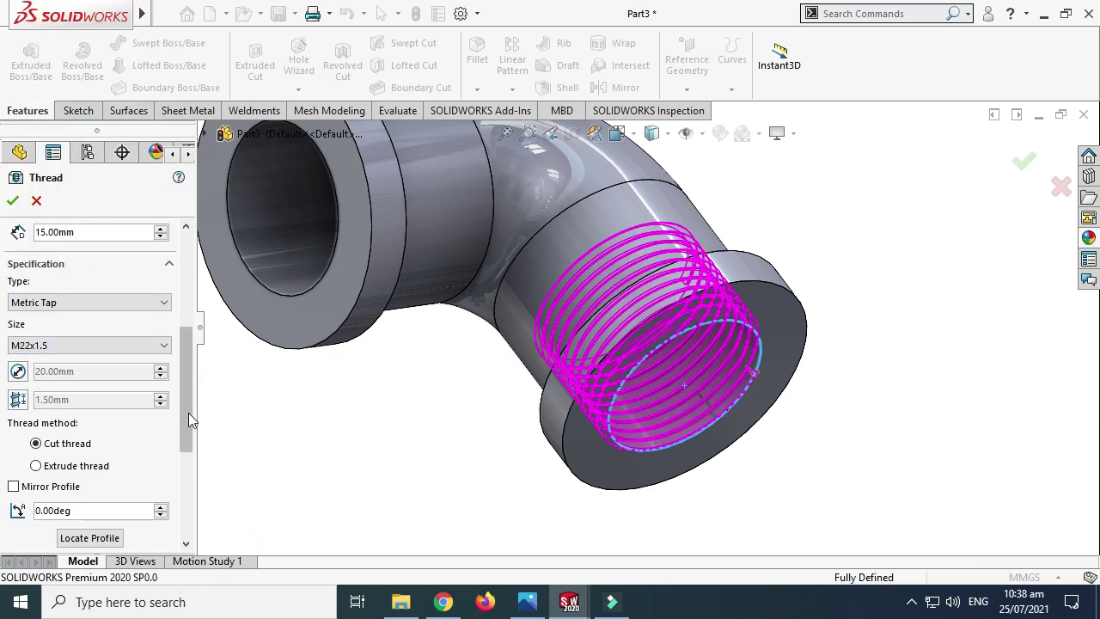
Step: Enable the start offset of the thread at 2 mm from the selected edge
scroll(627, 343, up, 3)
drag(183, 411, 193, 249)
scroll(657, 297, down, 2)
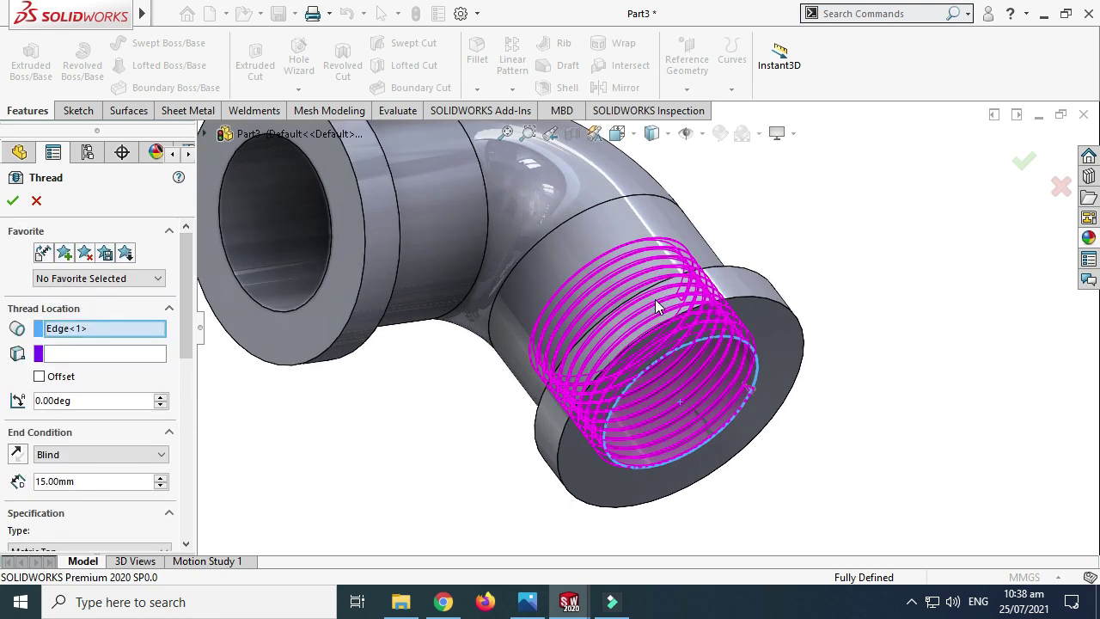
click(40, 376)
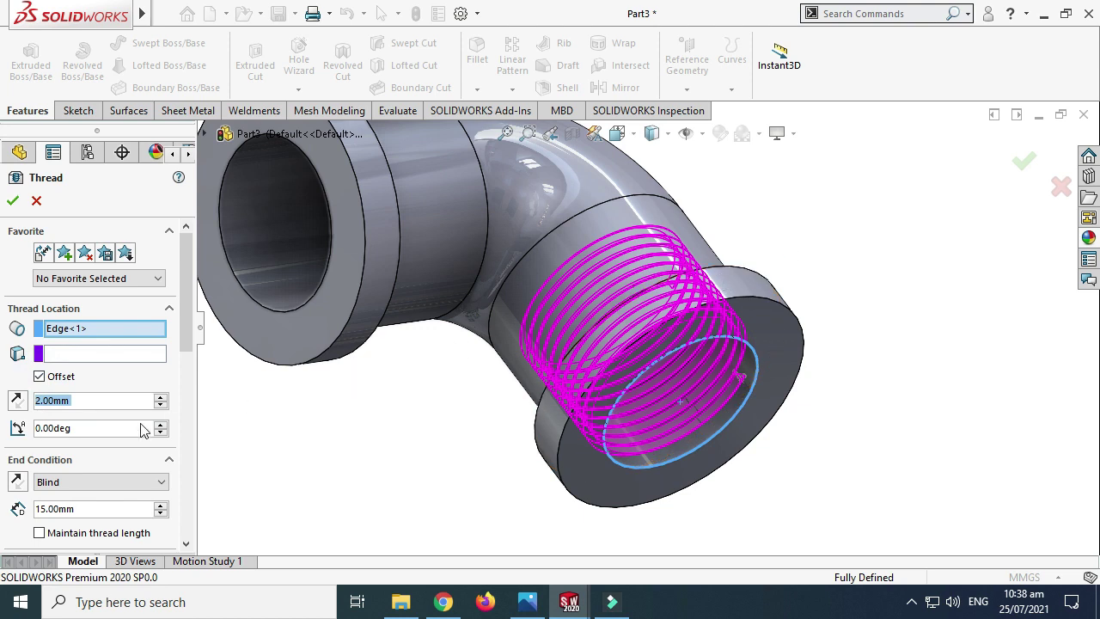
scroll(186, 309, down, 4)
scroll(184, 305, up, 1)
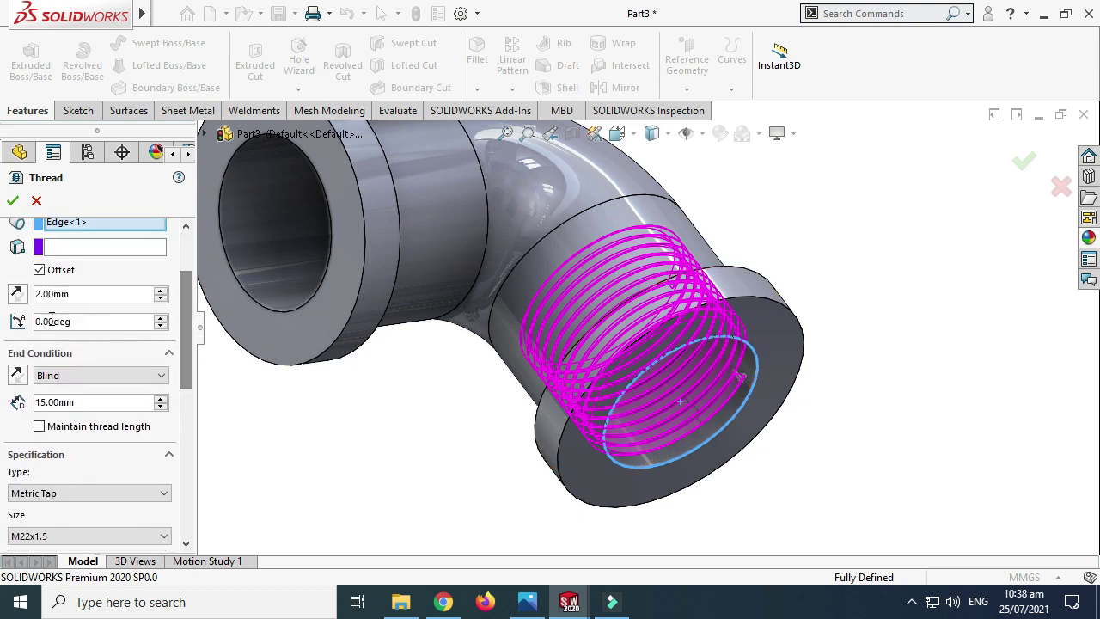
scroll(189, 358, up, 3)
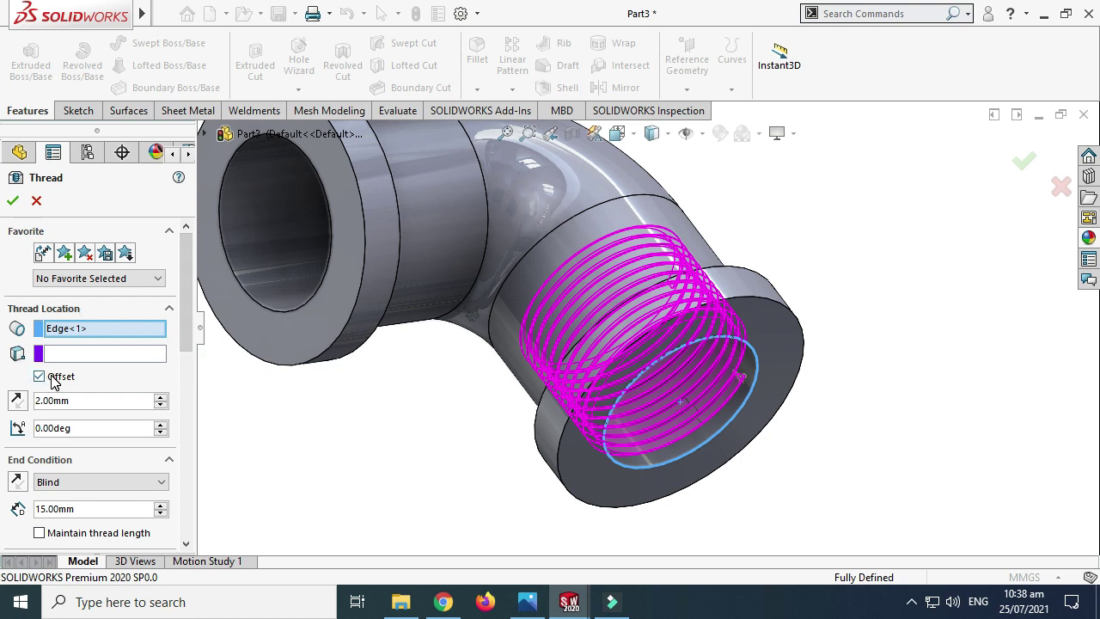
Step: Enable maintaining the thread length and trimming with the start and end faces, and create the 15 mm cut thread
scroll(183, 310, down, 4)
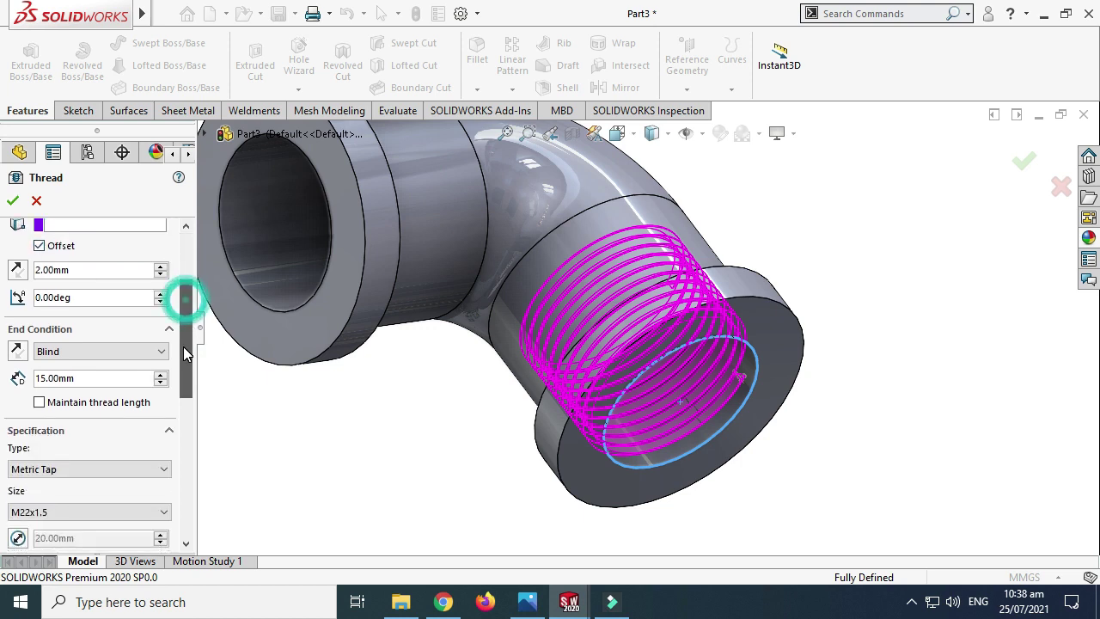
click(124, 355)
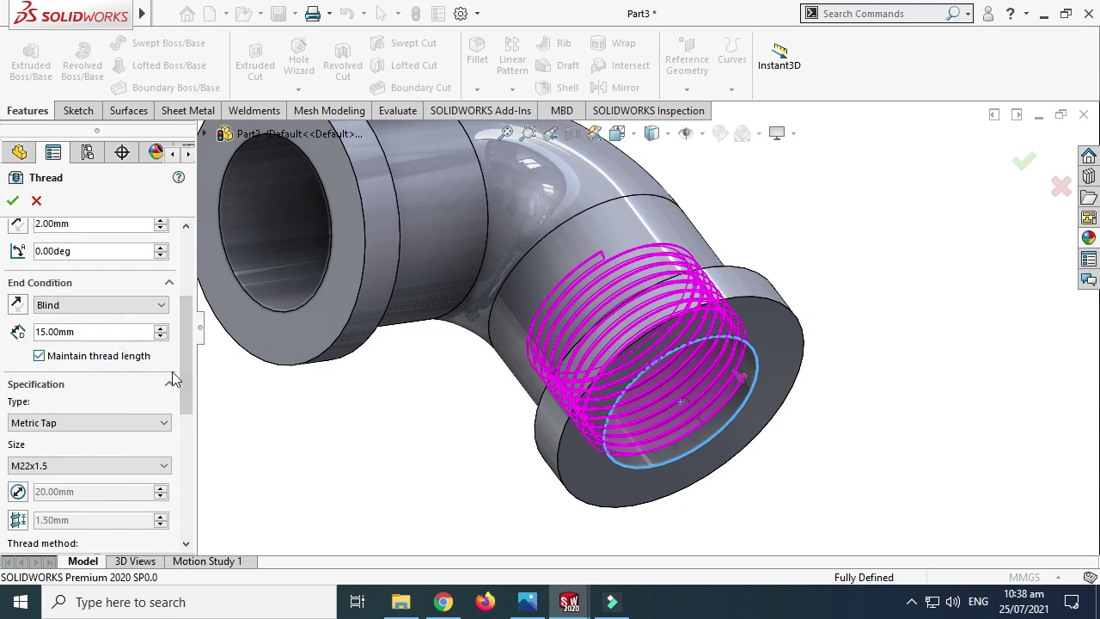
scroll(178, 370, down, 7)
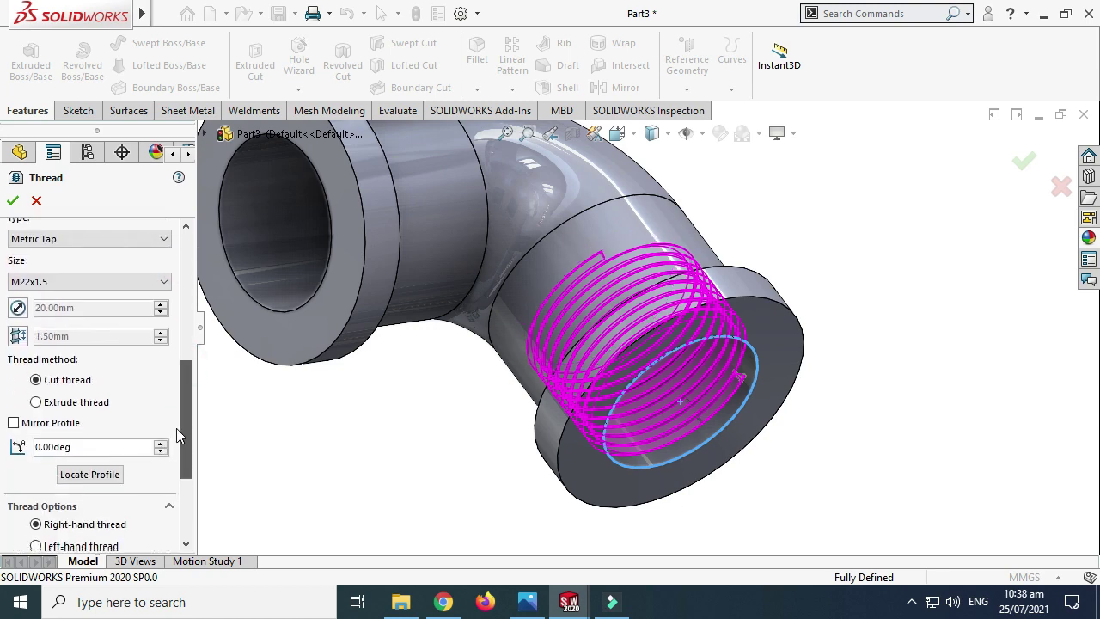
scroll(176, 486, down, 2)
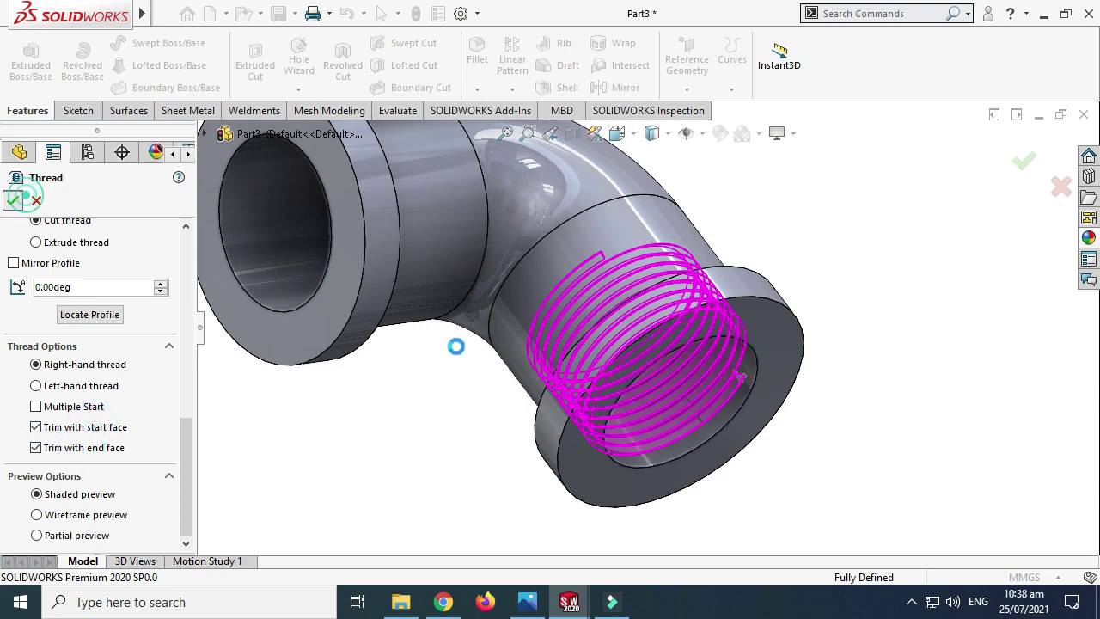
Step: Examine the cut thread inside the downward leg's collar from several angles, especially where it starts near the opening
right_click(738, 275)
right_click(849, 248)
click(894, 288)
drag(844, 320, 798, 381)
scroll(808, 309, down, 3)
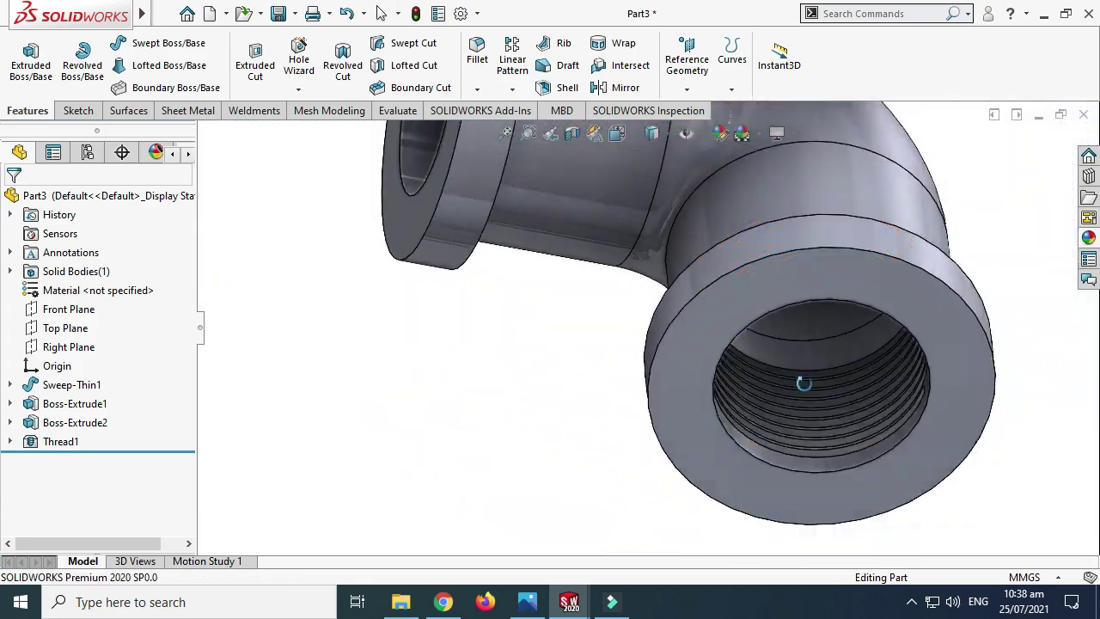
scroll(906, 344, down, 2)
drag(907, 344, 618, 234)
scroll(776, 287, up, 2)
scroll(776, 286, down, 2)
scroll(663, 364, down, 3)
drag(662, 364, 656, 228)
scroll(656, 228, up, 3)
Step: Edit the downward leg's thread to reverse its 2 mm offset direction so it starts outside the collar face
click(60, 441)
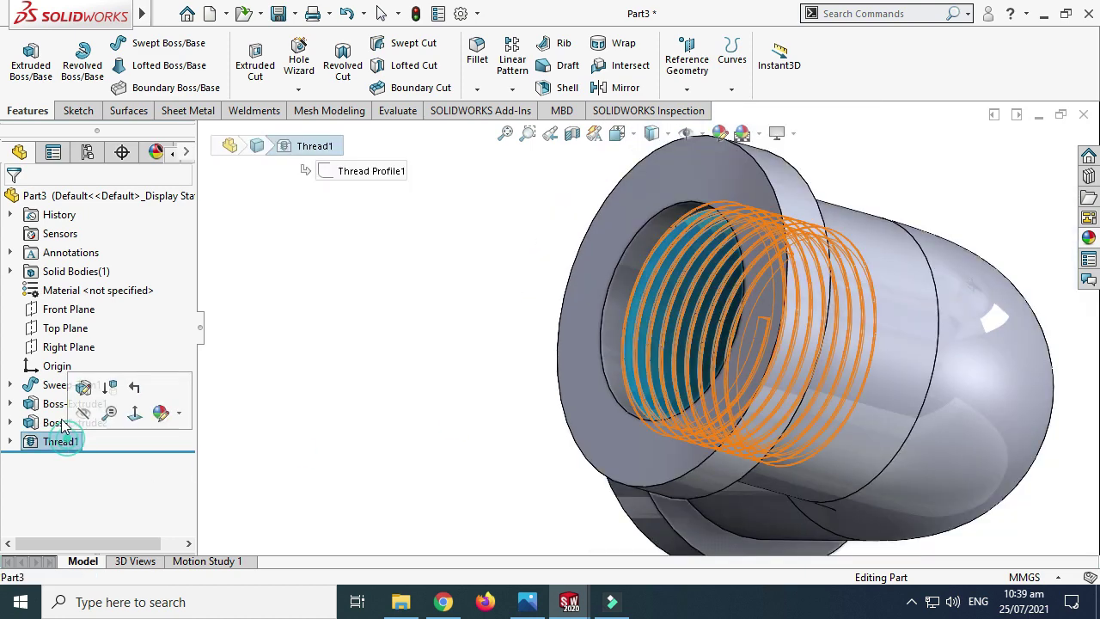
click(82, 388)
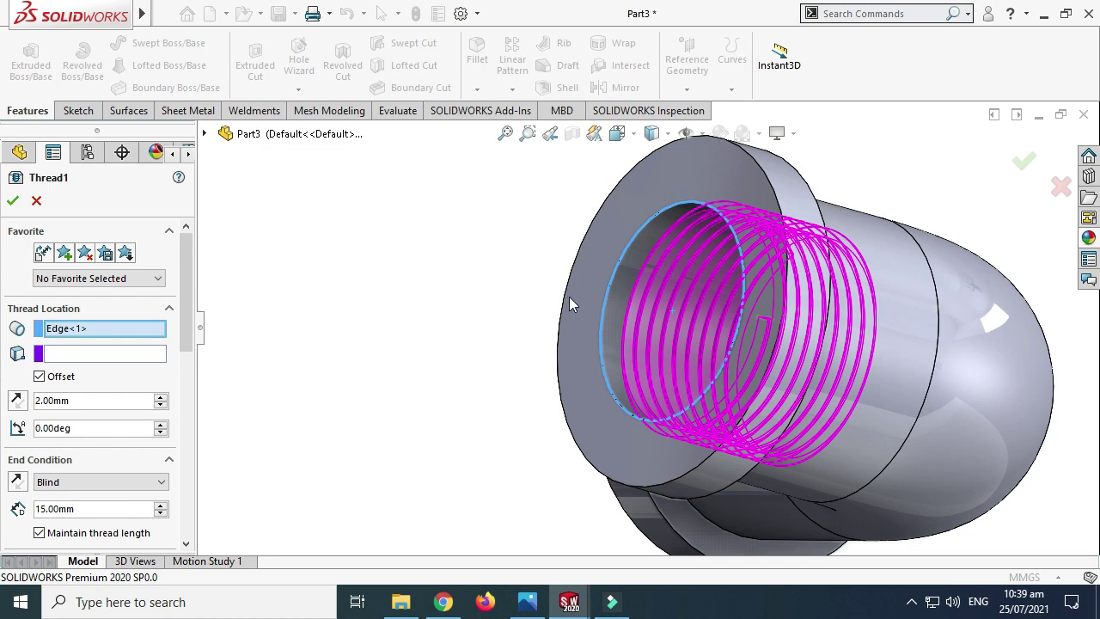
scroll(574, 310, down, 2)
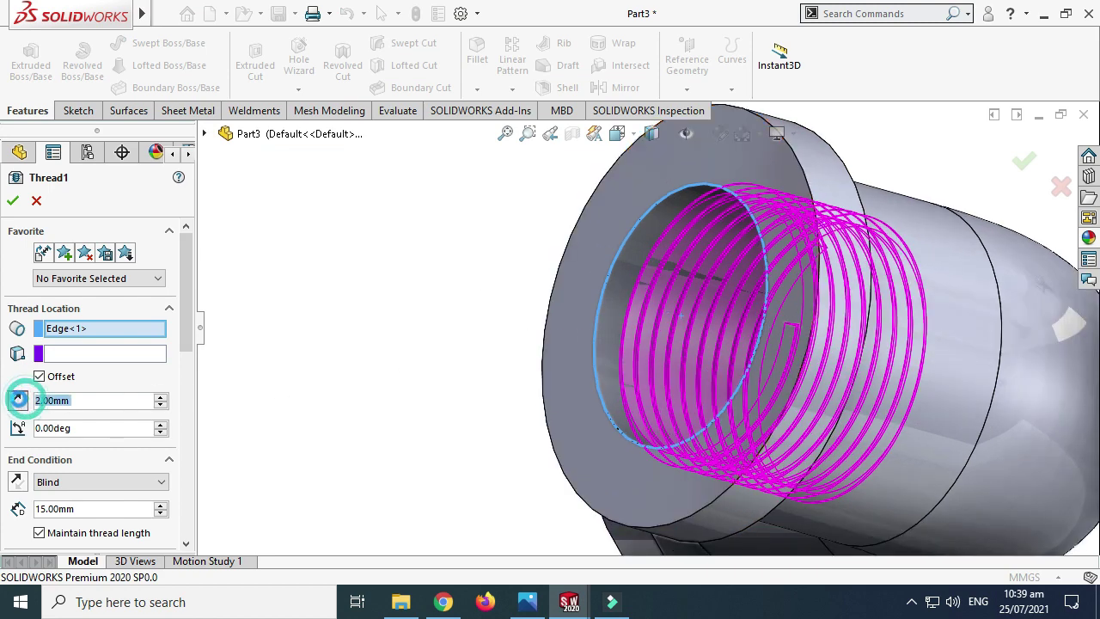
click(19, 399)
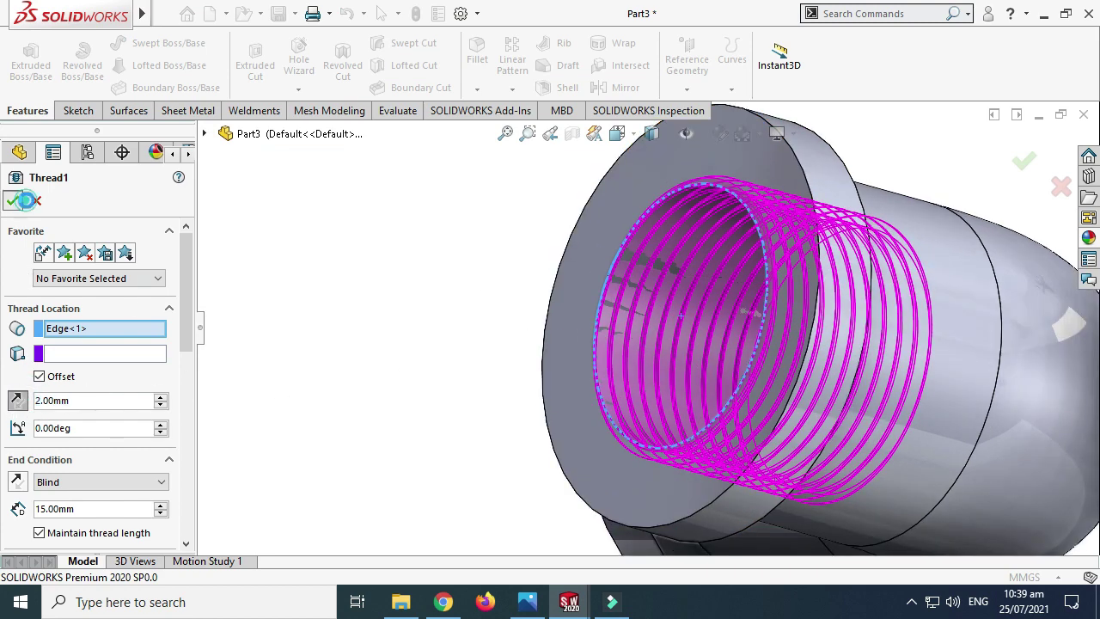
key(Return)
scroll(611, 284, down, 3)
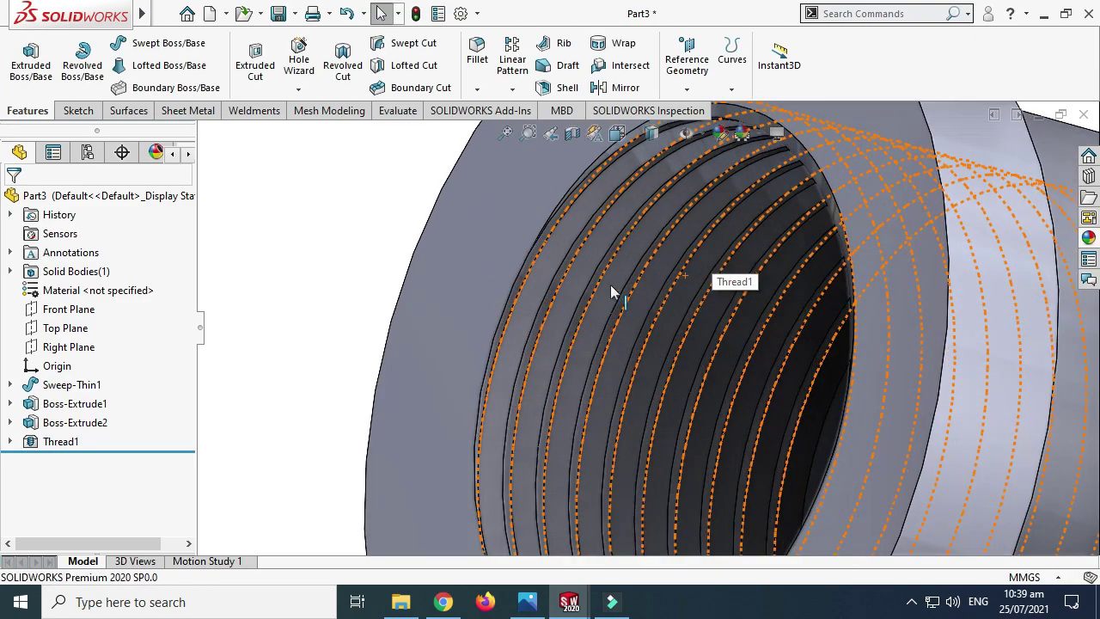
scroll(572, 297, up, 2)
scroll(572, 297, up, 2)
Step: Start a second Thread feature on the inner circular edge of the collar at the elbow's other end
right_click(381, 230)
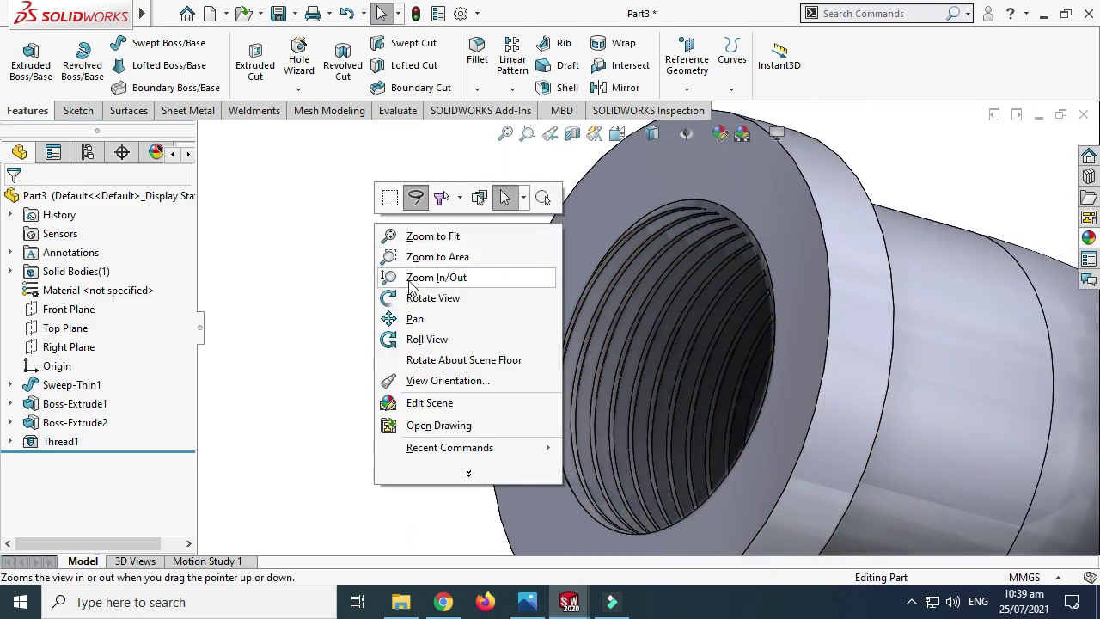
click(420, 296)
scroll(656, 283, up, 5)
drag(638, 230, 463, 247)
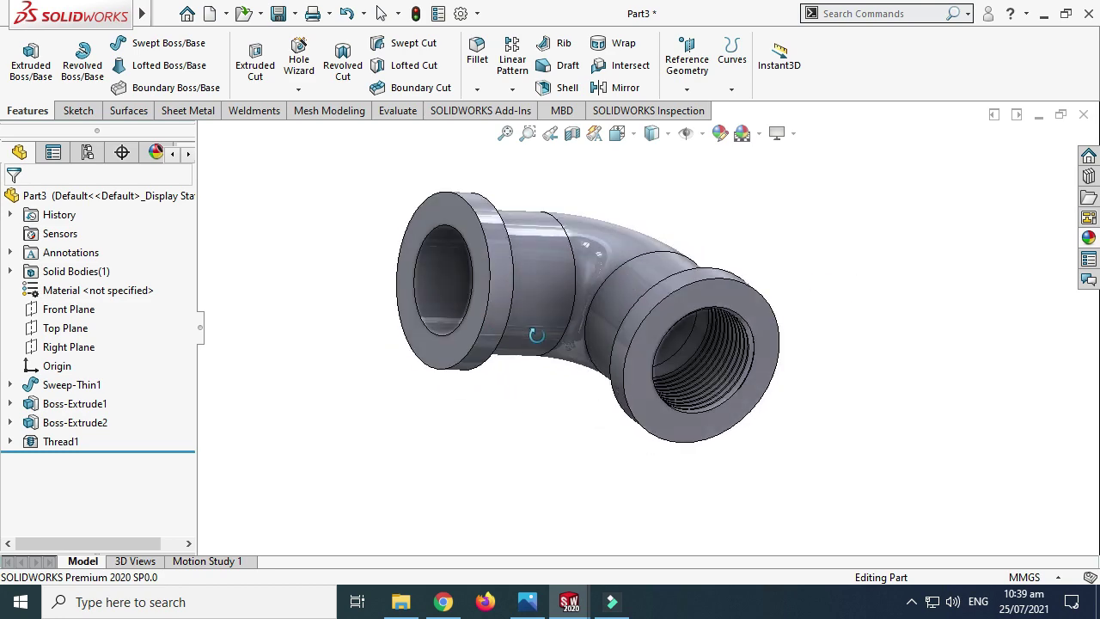
scroll(463, 248, down, 3)
key(Escape)
scroll(465, 258, down, 1)
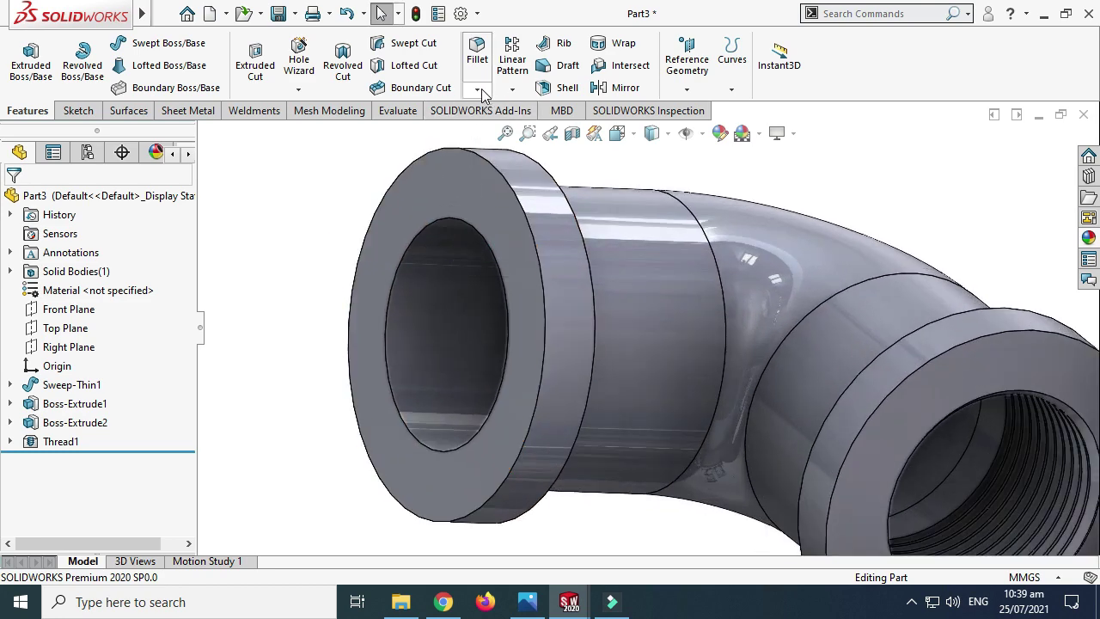
click(293, 89)
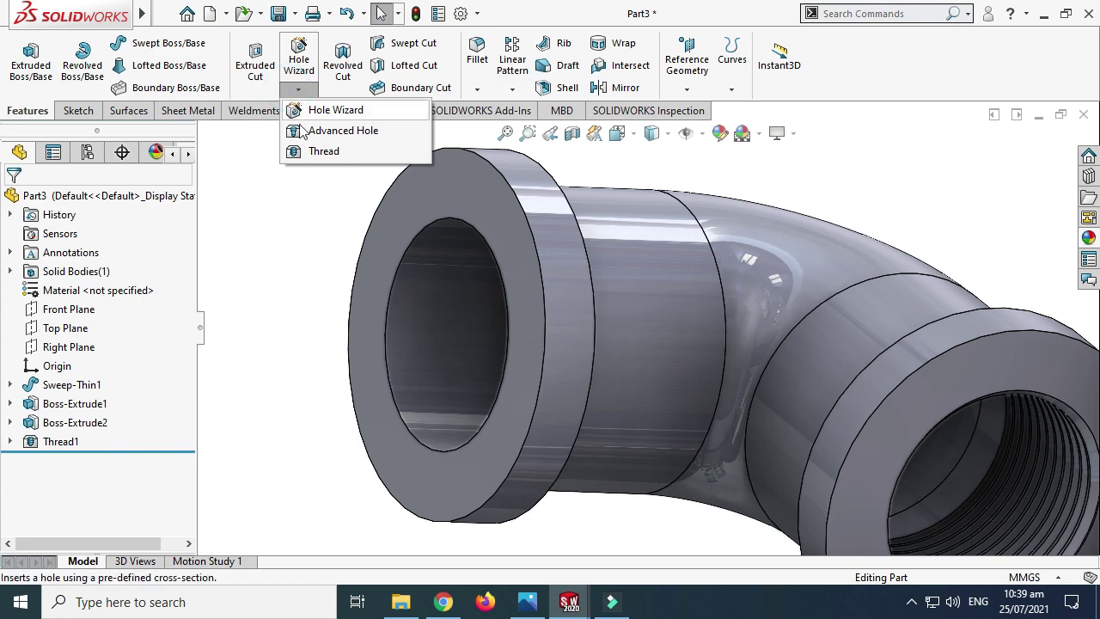
click(323, 152)
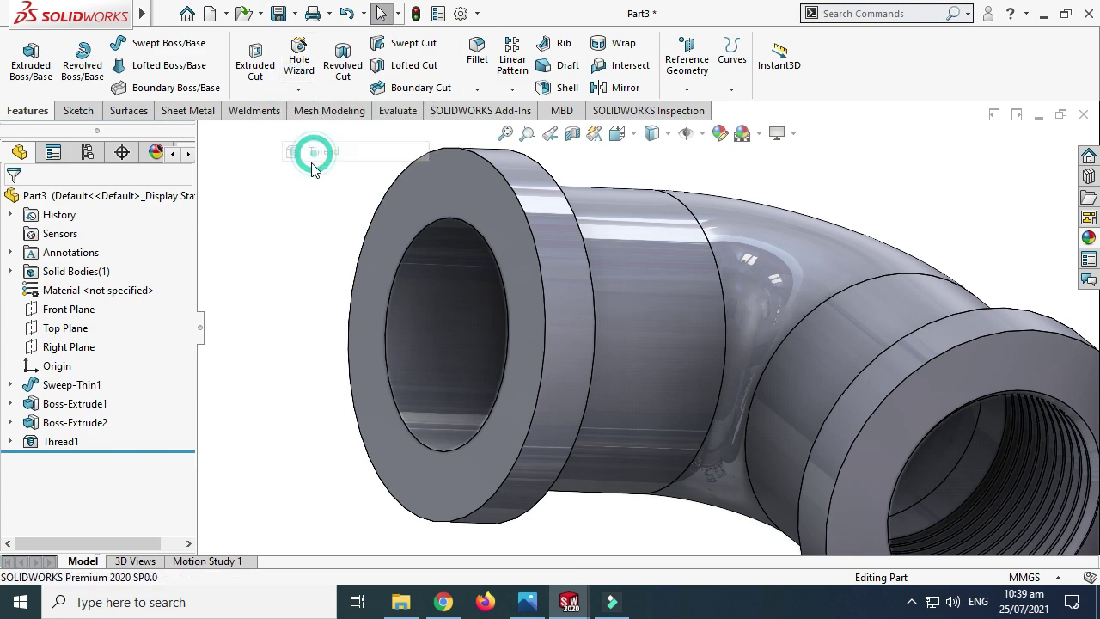
click(390, 300)
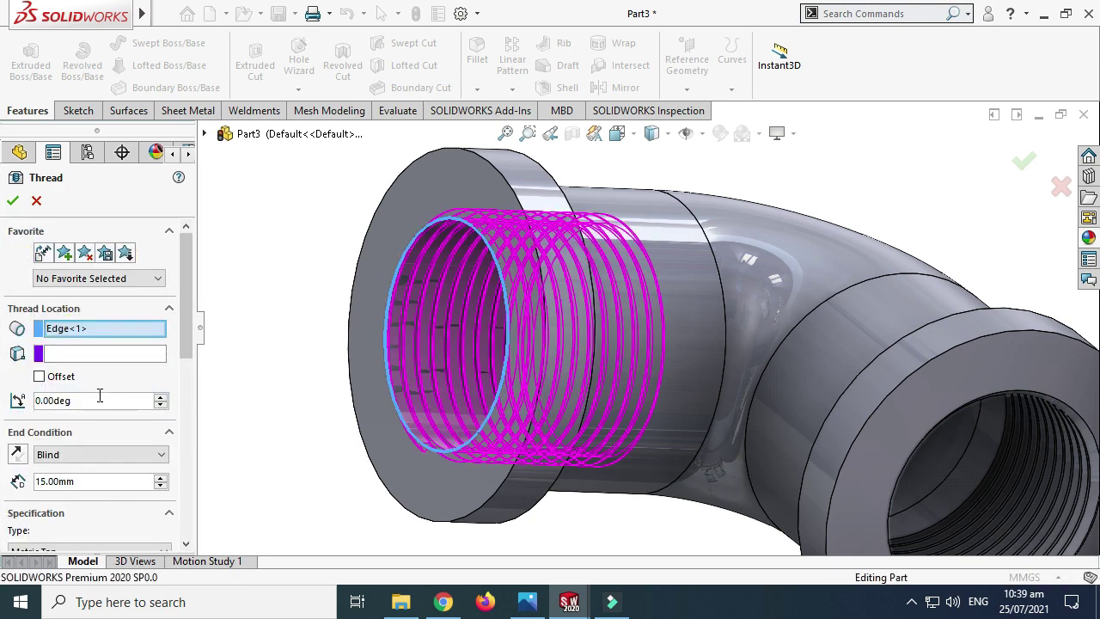
Step: Examine the second thread's preview up close and side-on in the Bottom view
scroll(398, 287, down, 4)
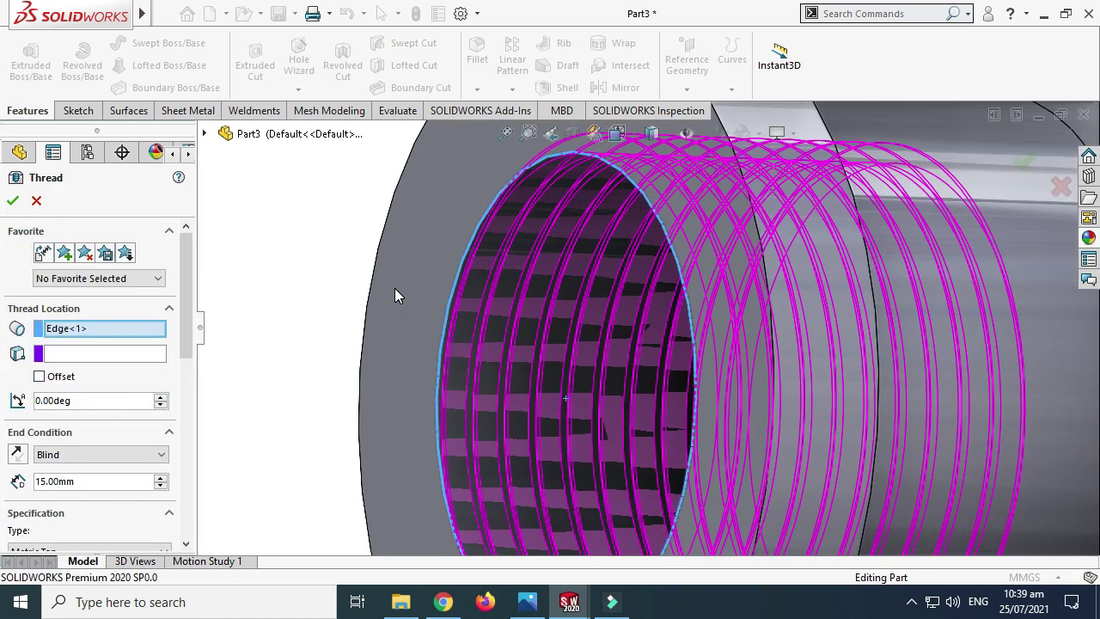
scroll(395, 288, up, 2)
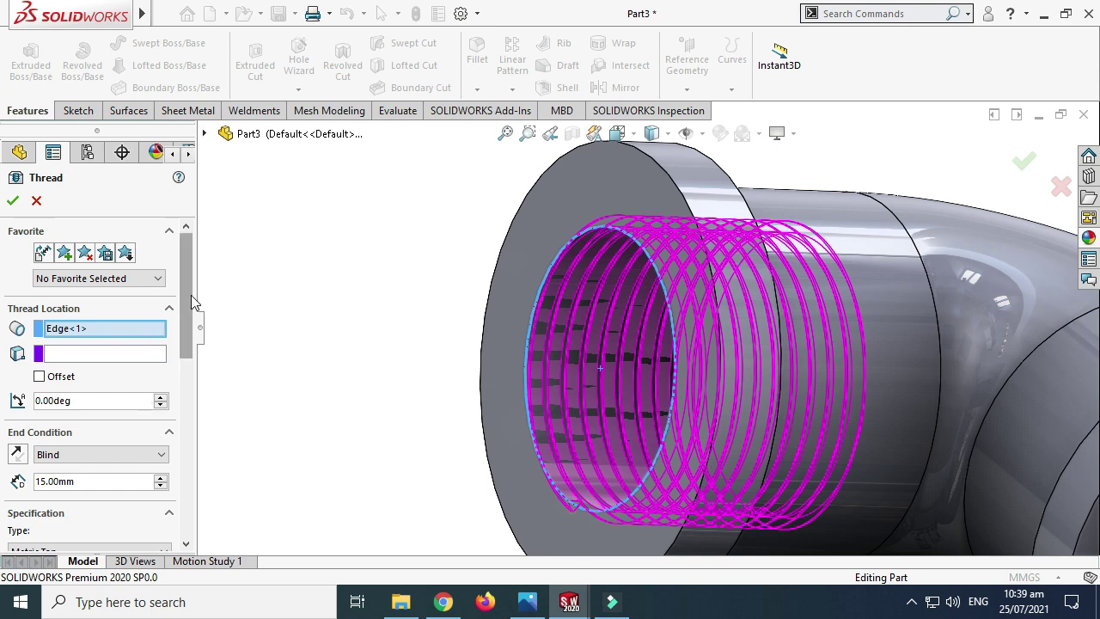
mouse_move(191, 286)
mouse_down()
mouse_move(174, 463)
mouse_move(182, 496)
mouse_move(179, 292)
mouse_up()
click(93, 427)
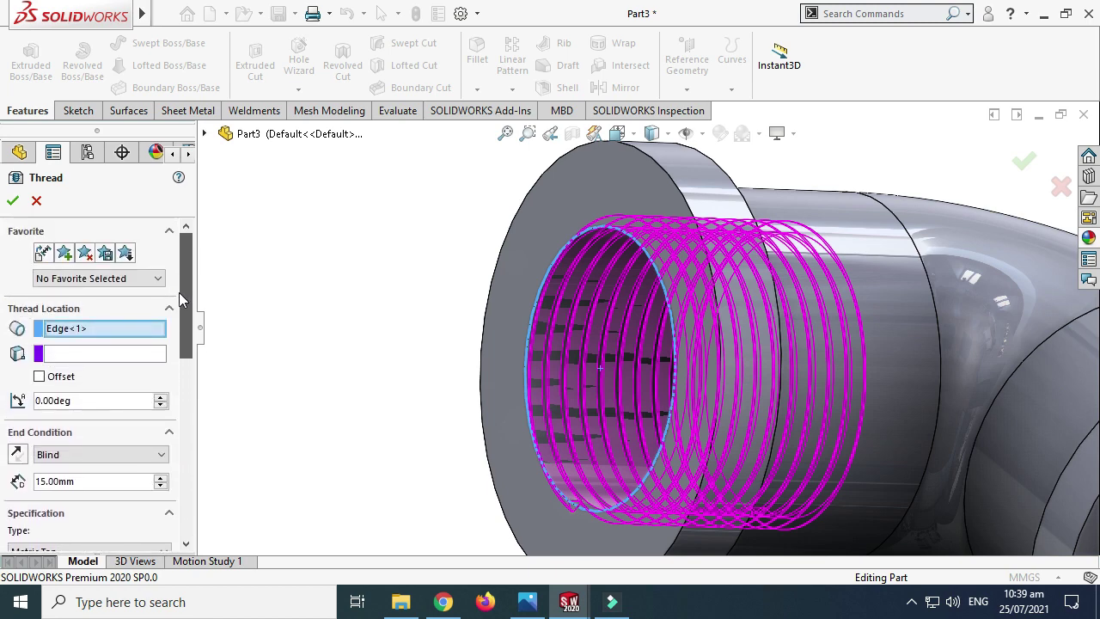
key(f)
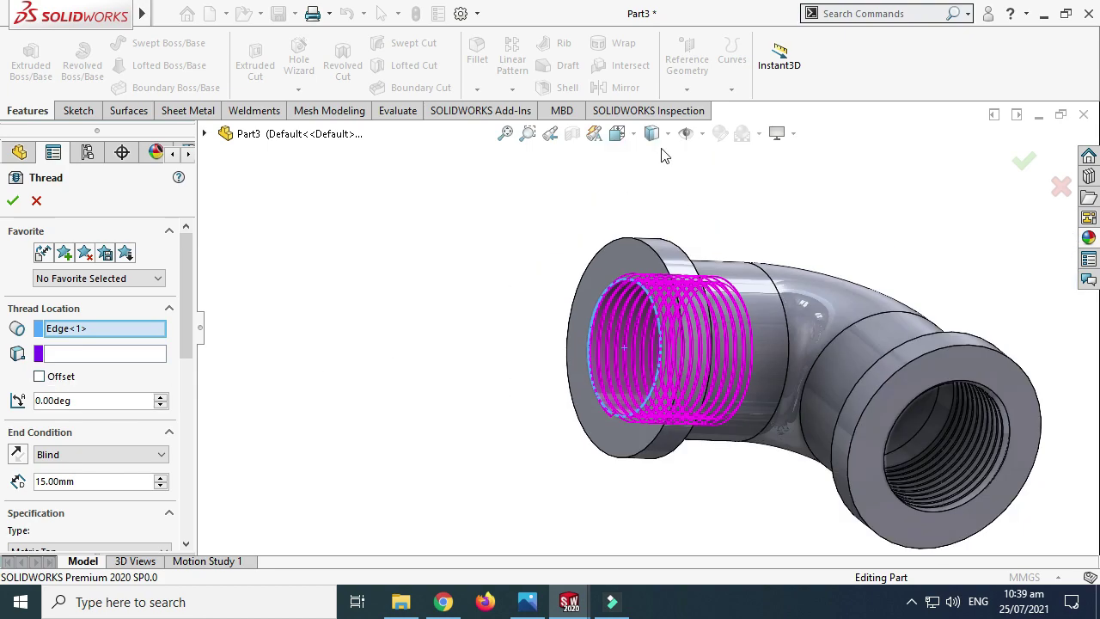
click(617, 134)
click(540, 381)
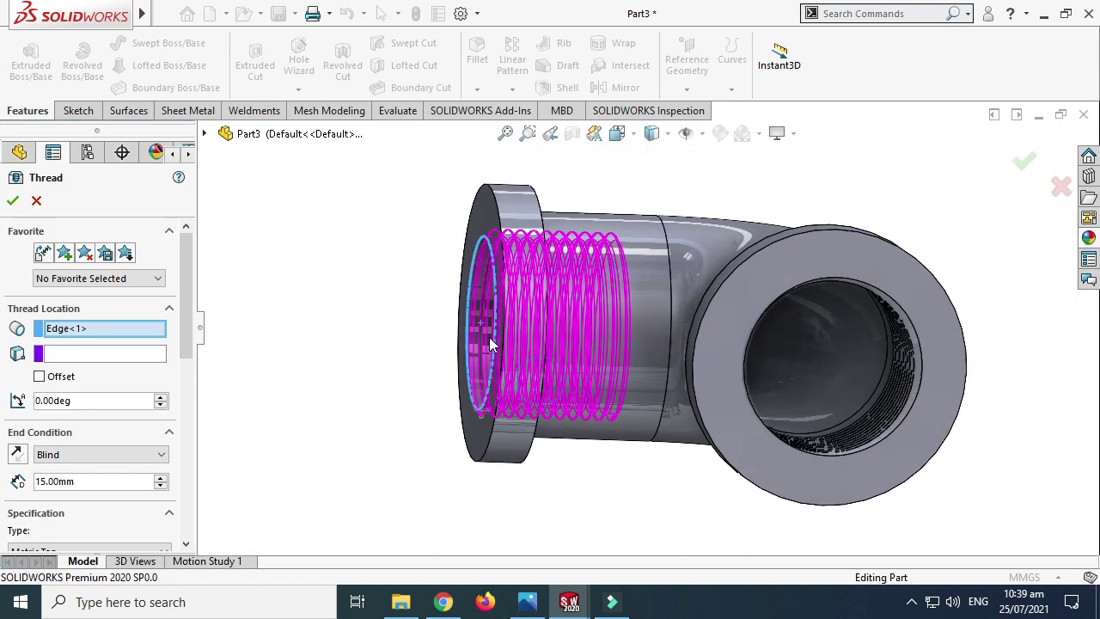
scroll(489, 337, down, 5)
scroll(611, 344, up, 1)
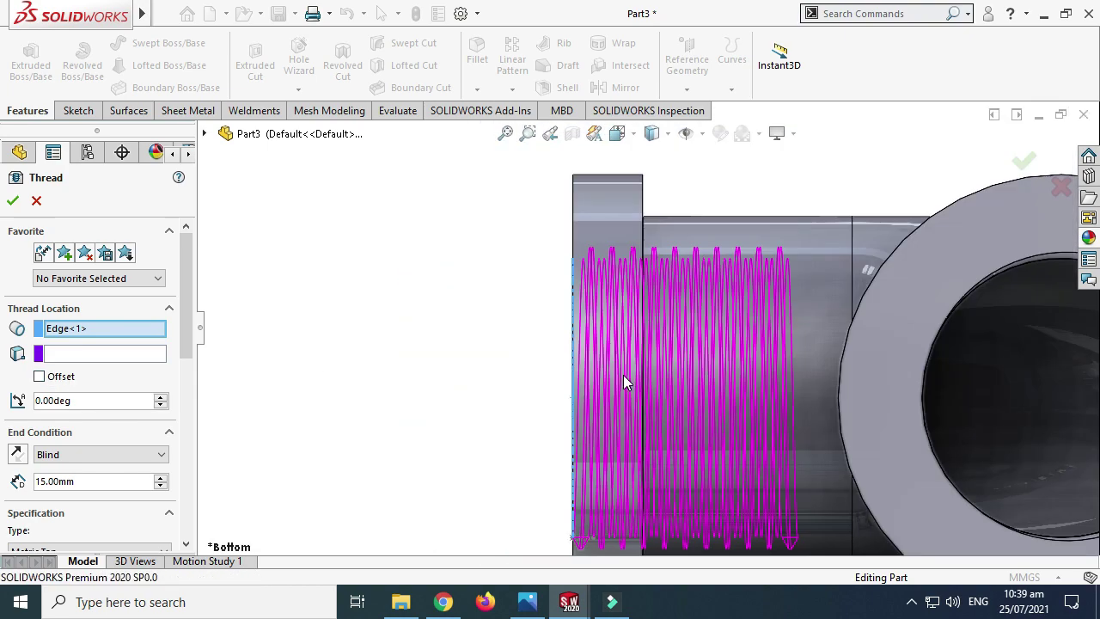
Step: Enable a 2 mm start offset for the second thread, reverse its direction outward, and create the 15 mm thread
click(40, 378)
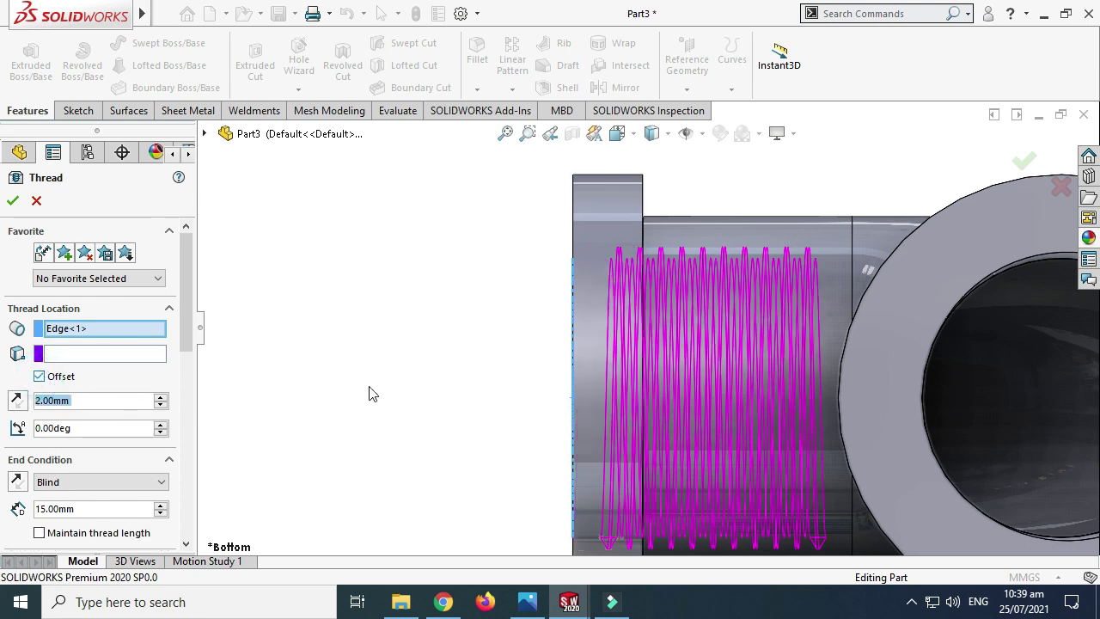
click(20, 407)
scroll(692, 330, down, 4)
scroll(720, 258, up, 3)
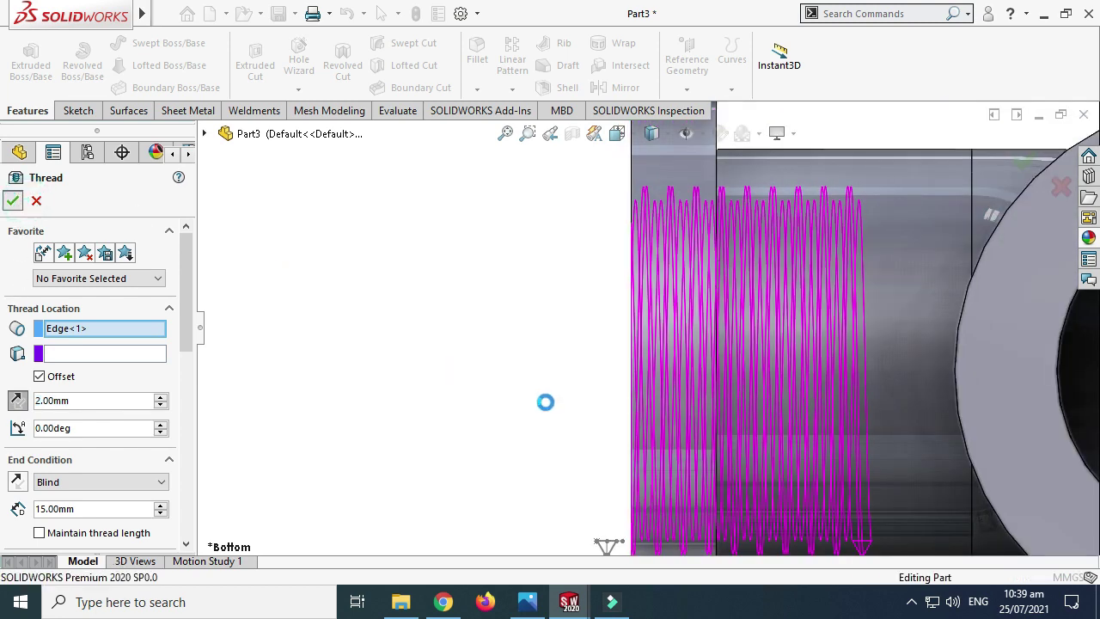
Step: Examine the second collar's cut thread and the whole elbow from several angles
right_click(504, 270)
click(567, 318)
drag(567, 318, 625, 341)
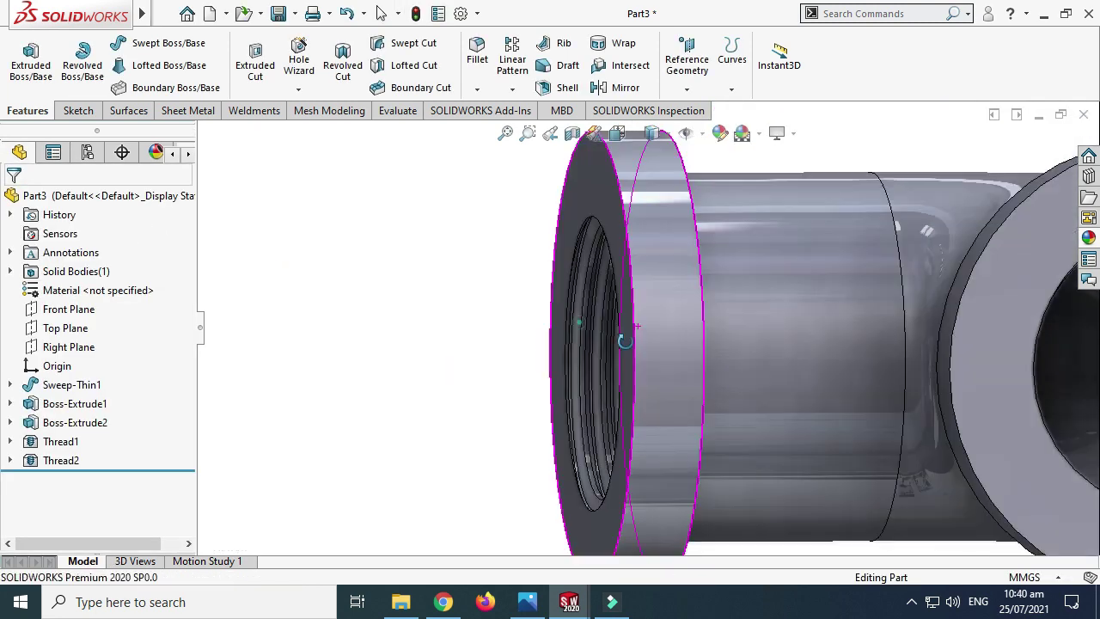
key(f)
middle_drag(625, 341, 676, 214)
scroll(675, 214, up, 5)
scroll(676, 253, down, 5)
middle_drag(676, 253, 739, 358)
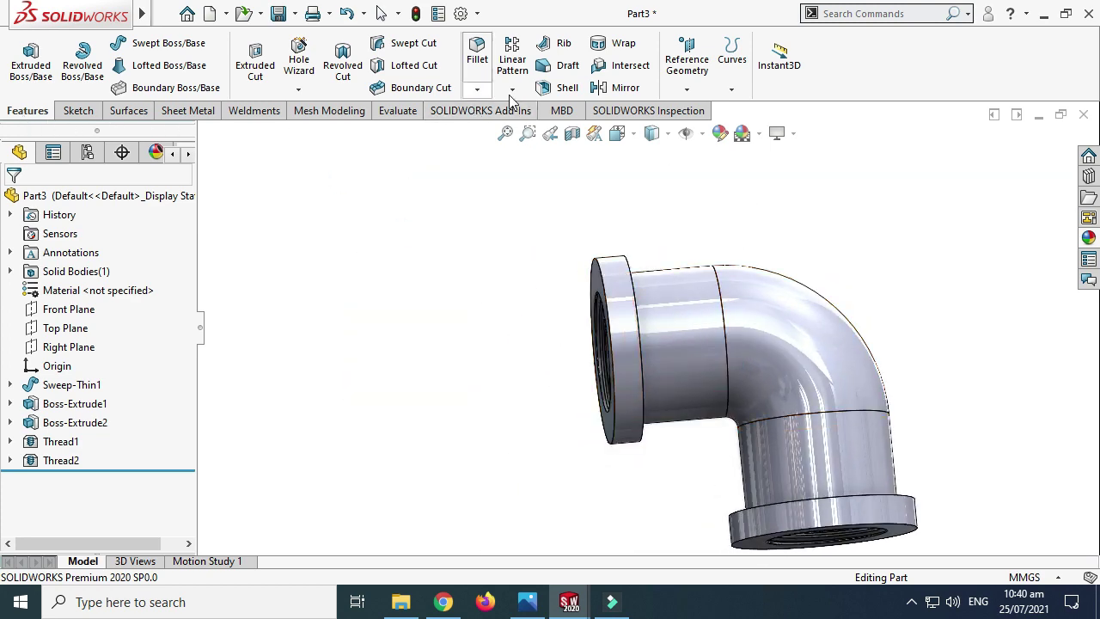
Step: Start a symmetric 1 mm Fillet on the front and back outer circular edges of the horizontal leg's collar
click(477, 90)
click(481, 109)
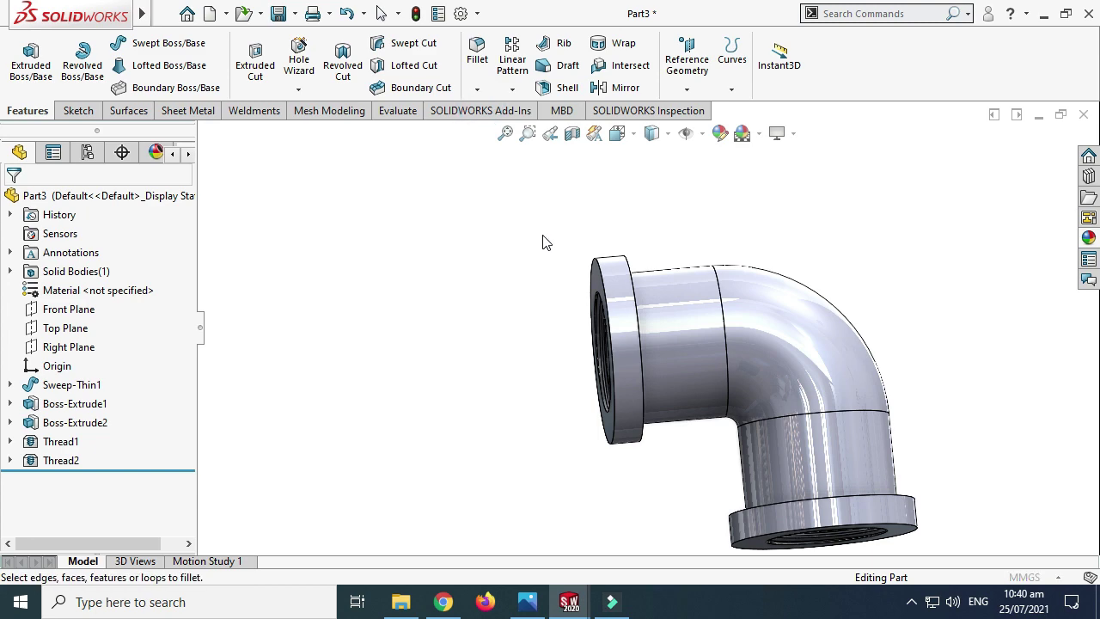
scroll(610, 335, up, 3)
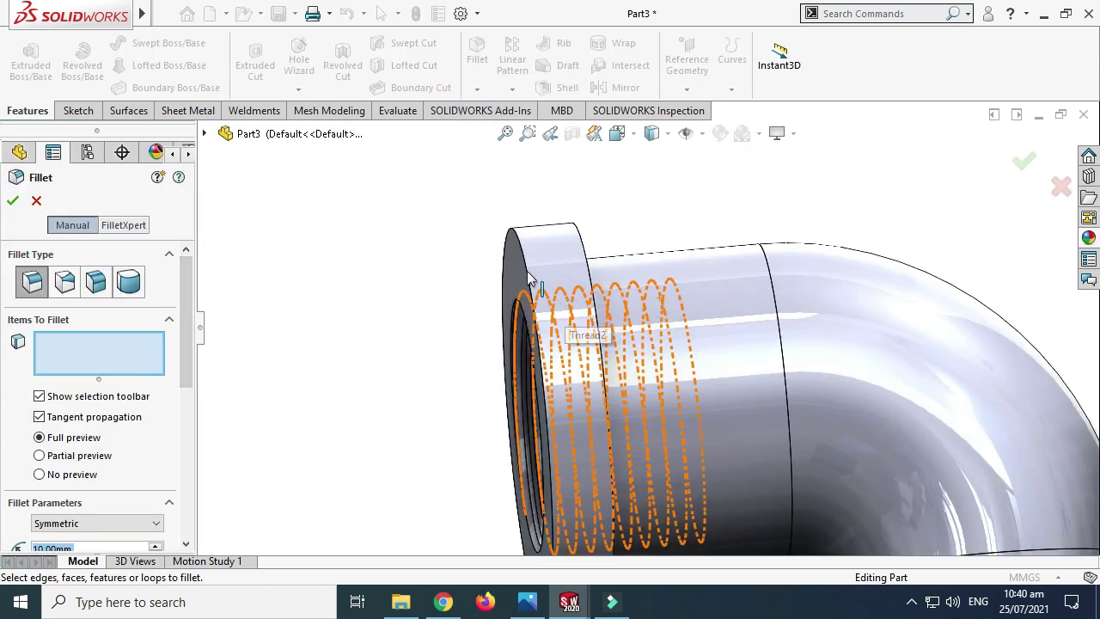
click(510, 297)
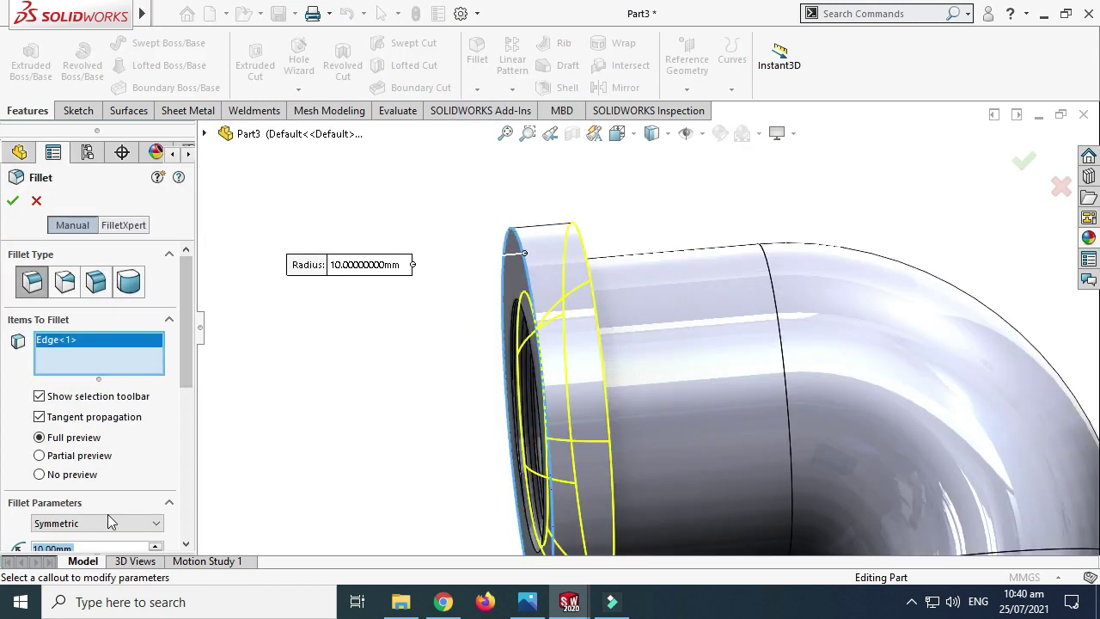
drag(184, 320, 184, 391)
click(117, 385)
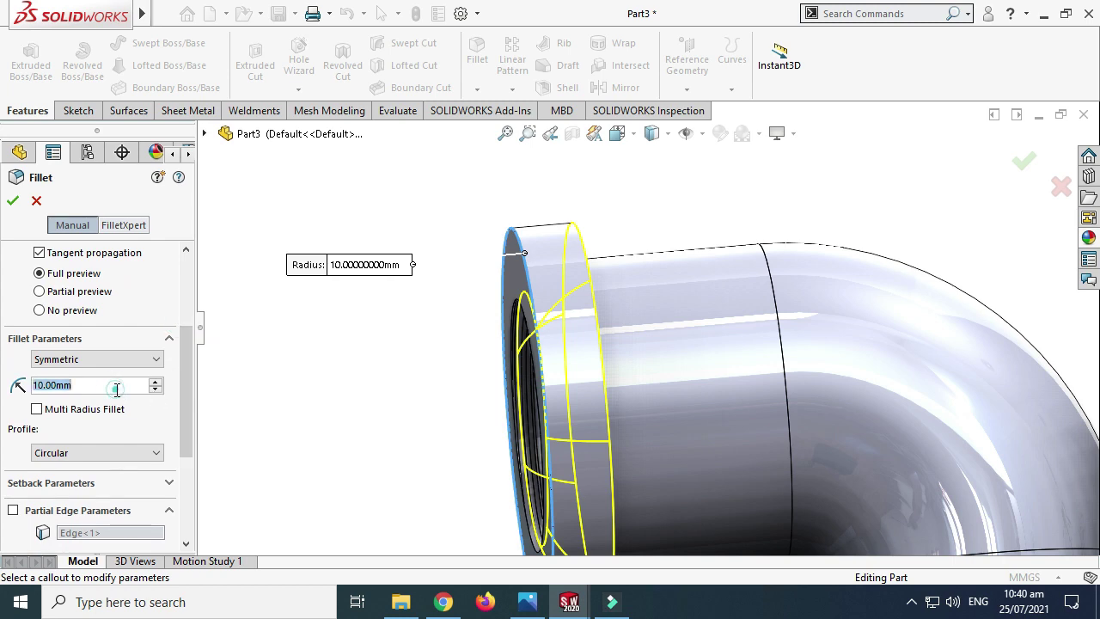
text(1)
key(Return)
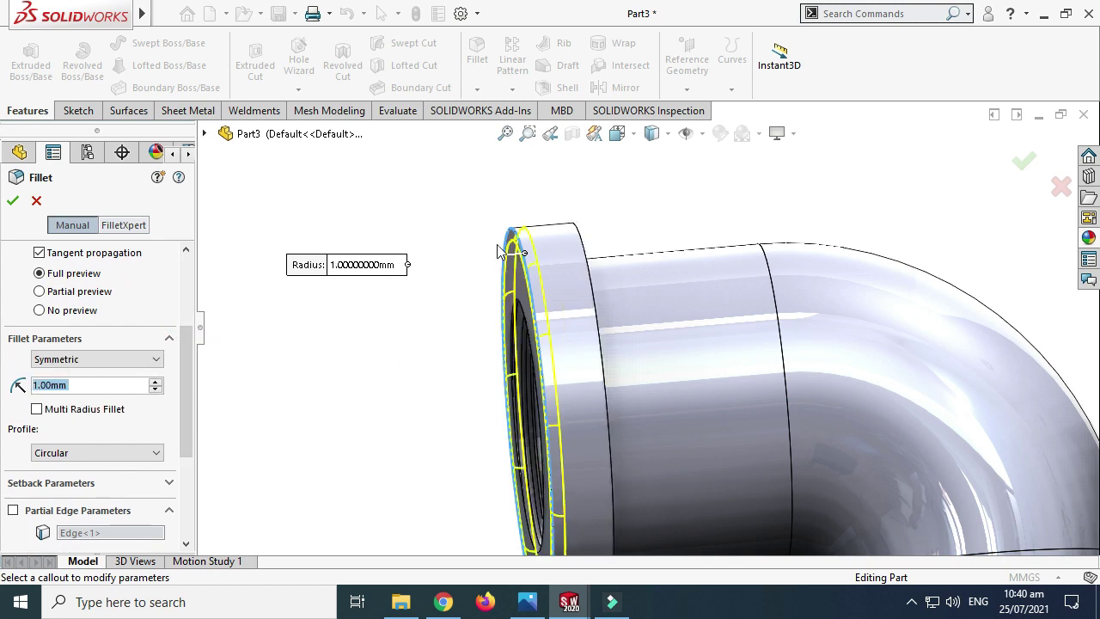
click(591, 279)
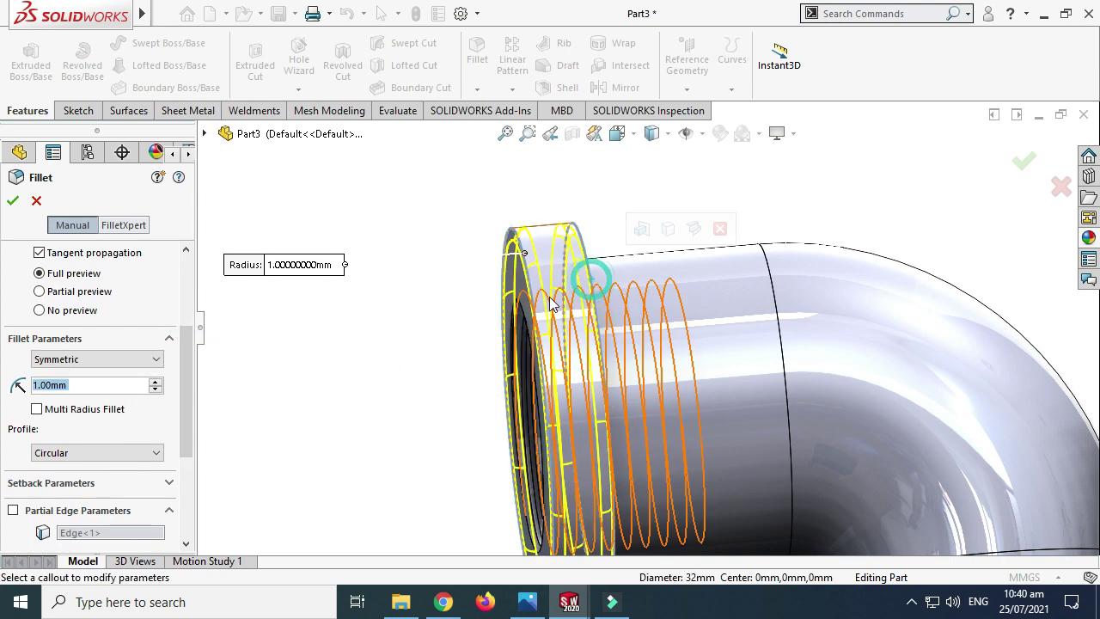
Step: Add both outer circular edges of the downward leg's collar to the 1 mm fillet and apply it
scroll(553, 305, up, 5)
scroll(685, 443, down, 6)
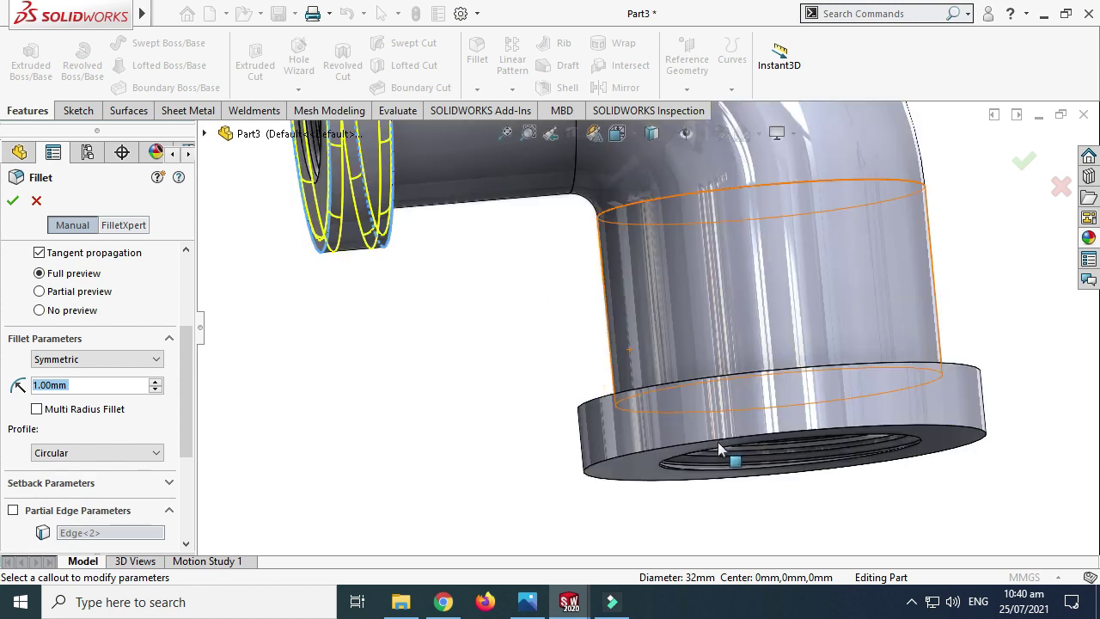
click(658, 455)
click(616, 391)
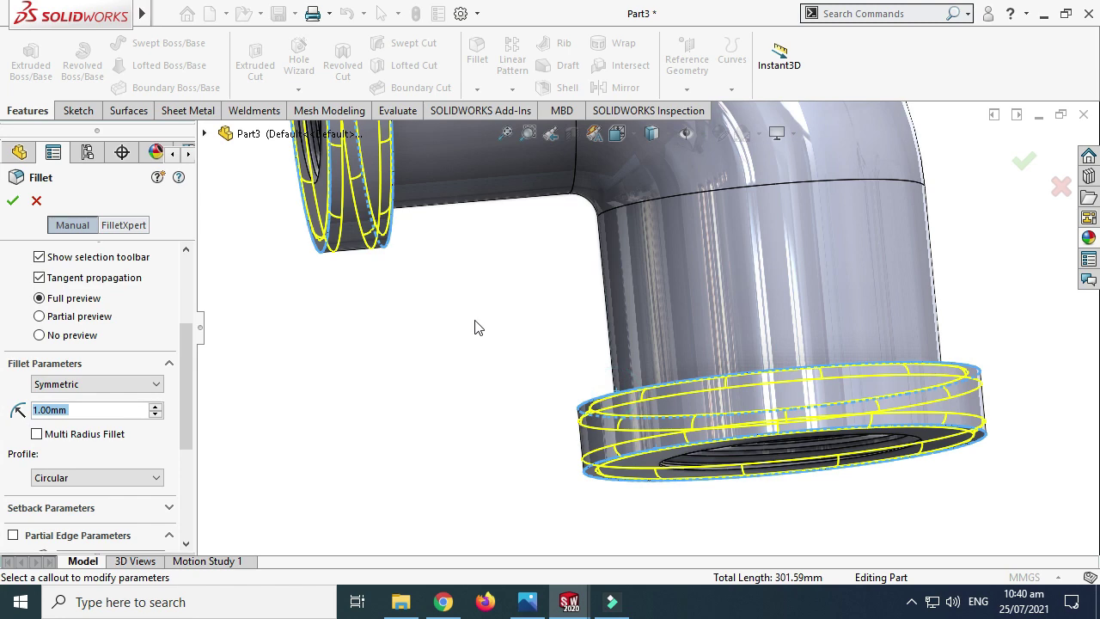
scroll(479, 328, up, 1)
click(13, 201)
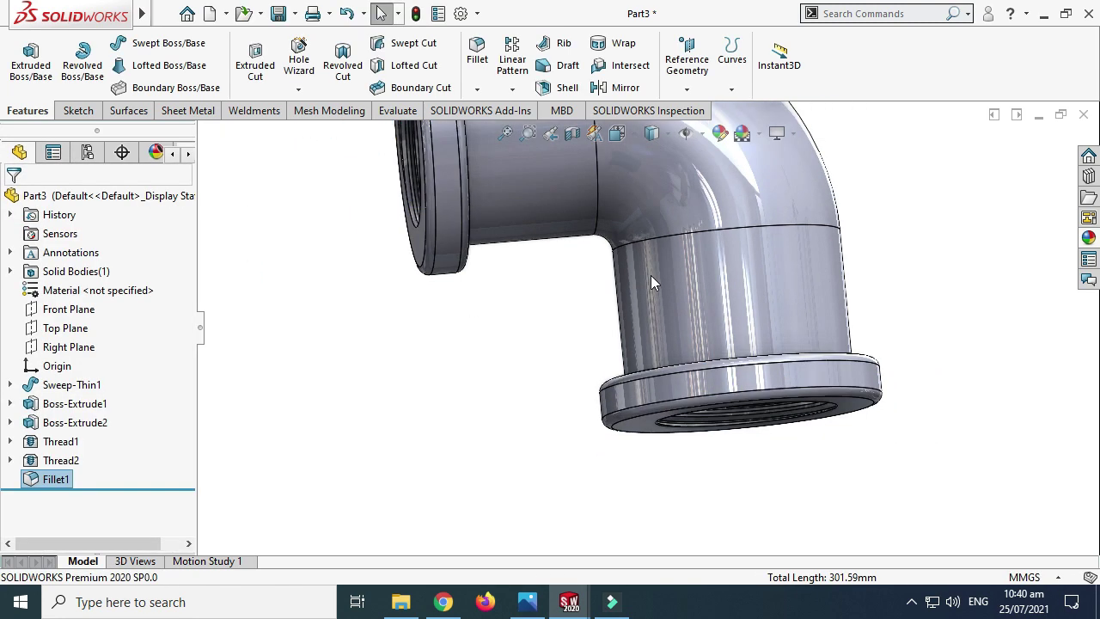
Step: Open the Brass category of the Metal appearances in the appearance library
scroll(651, 275, up, 5)
right_click(728, 227)
mouse_move(814, 272)
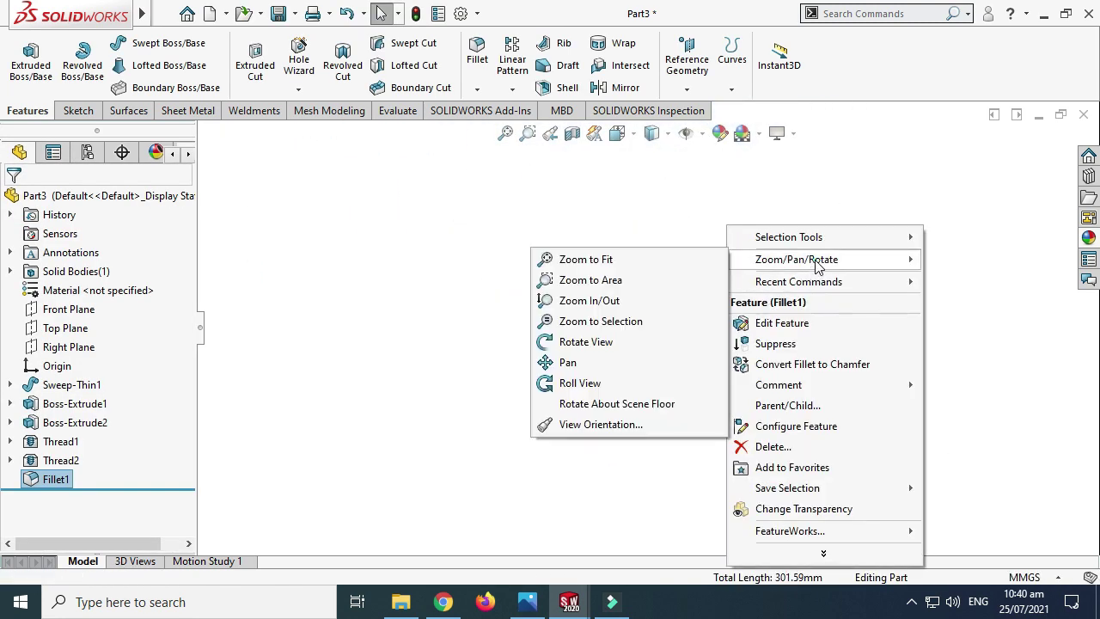
click(593, 341)
drag(626, 344, 664, 274)
scroll(653, 288, down, 6)
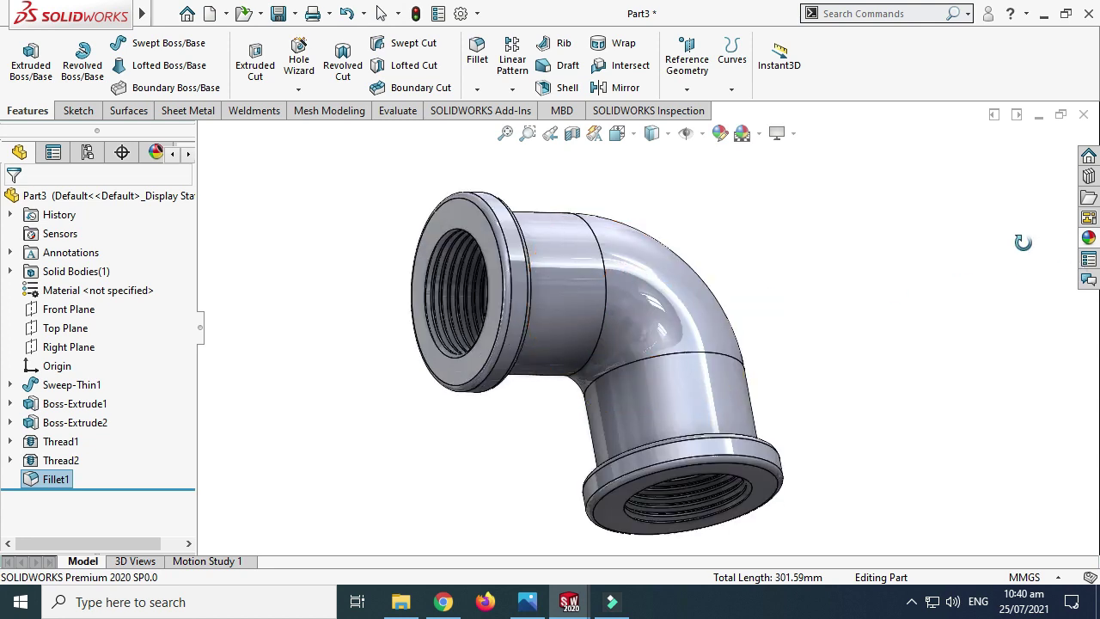
click(1089, 237)
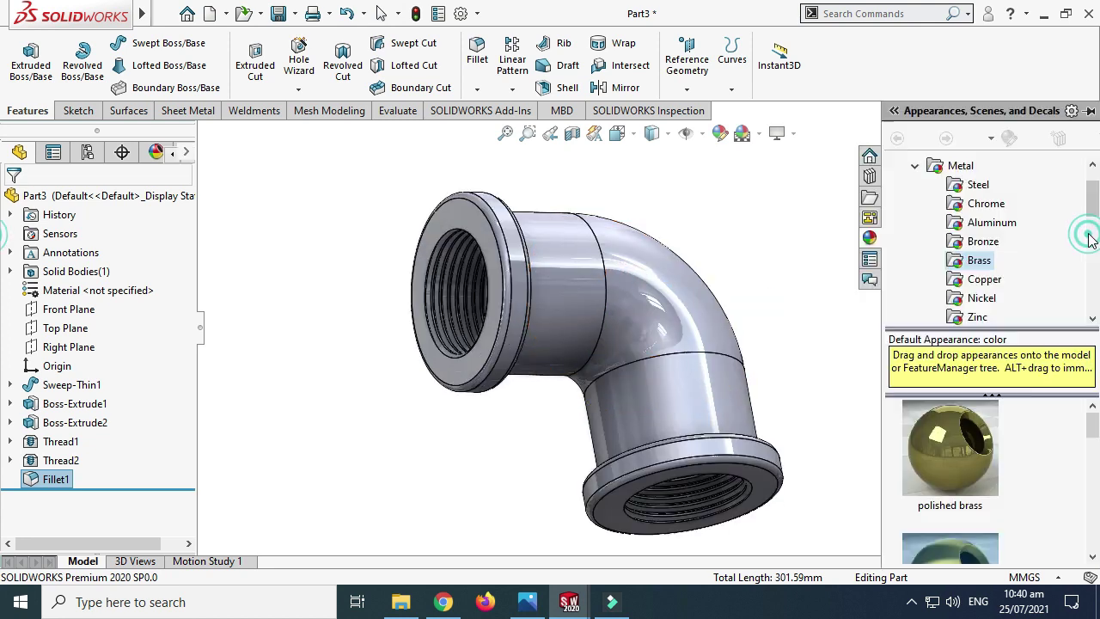
click(980, 242)
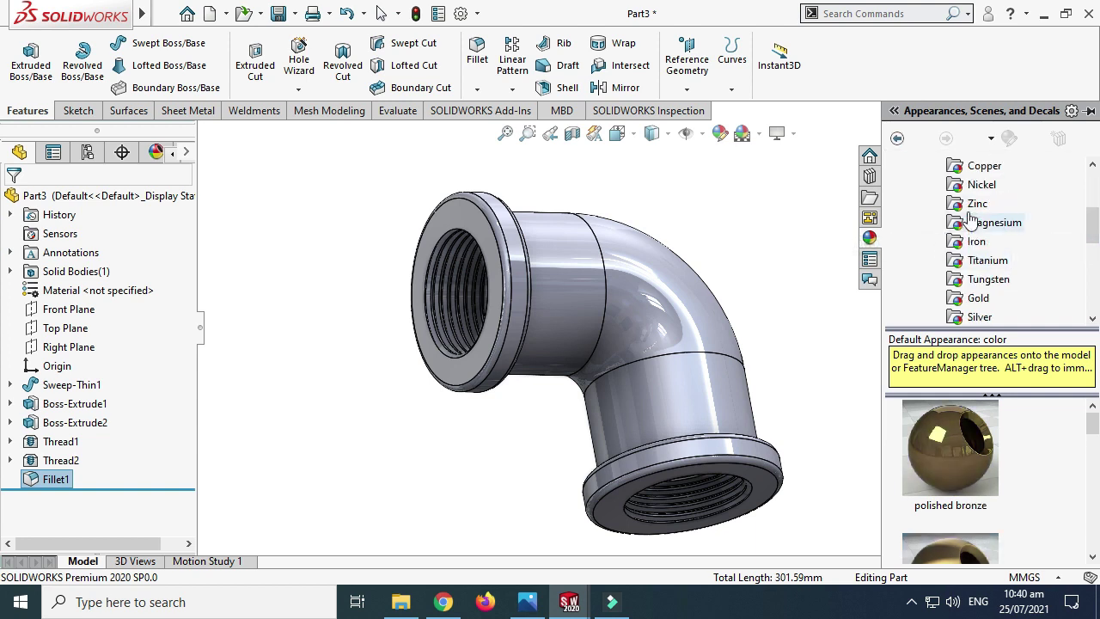
click(936, 211)
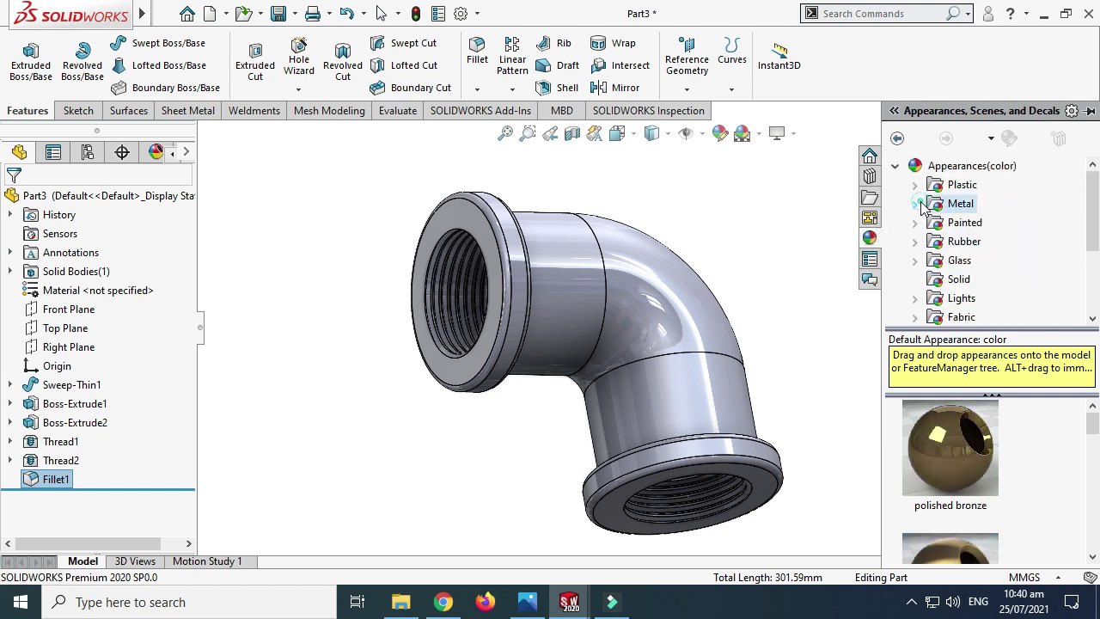
click(978, 261)
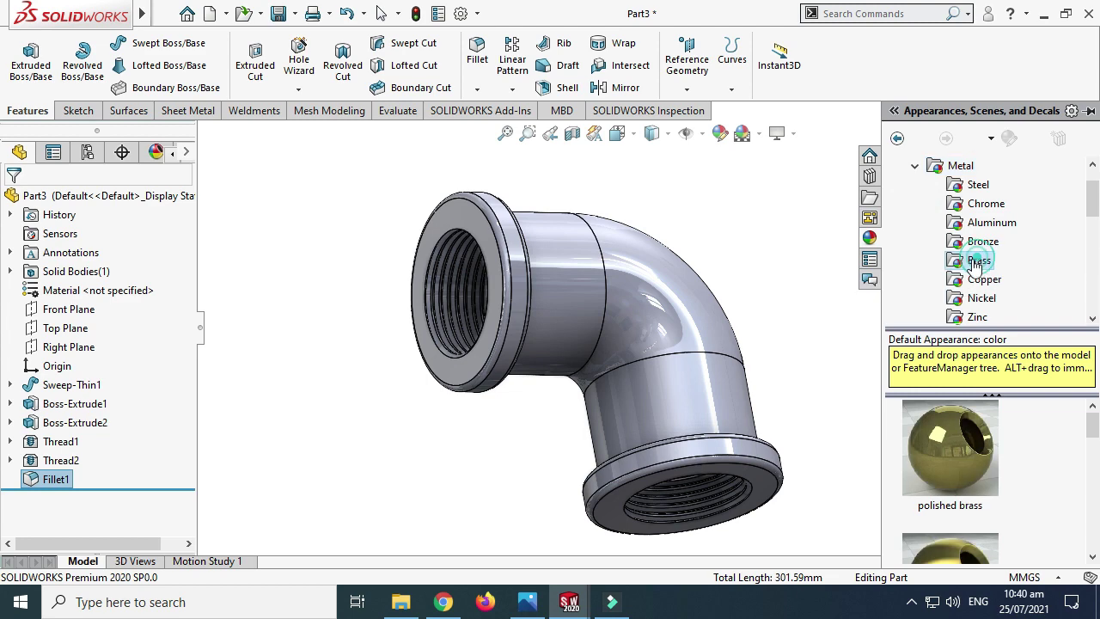
Step: Apply the brushed brass appearance to the selected fillet feature
scroll(966, 287, down, 1)
scroll(928, 470, down, 1)
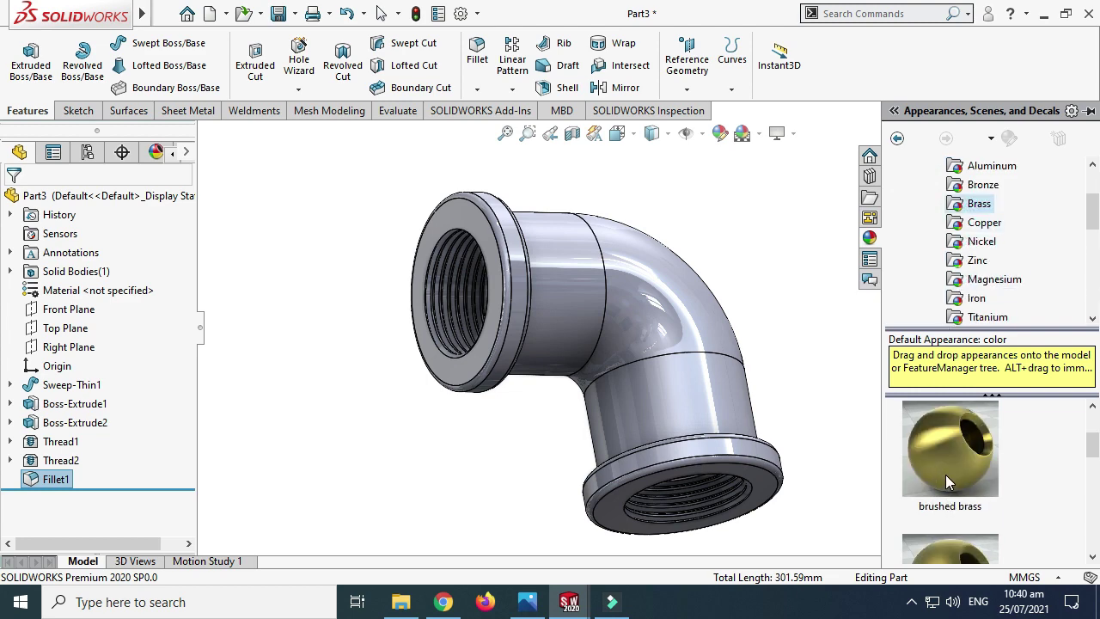
scroll(947, 475, down, 2)
scroll(946, 475, up, 1)
mouse_move(947, 475)
scroll(951, 481, up, 2)
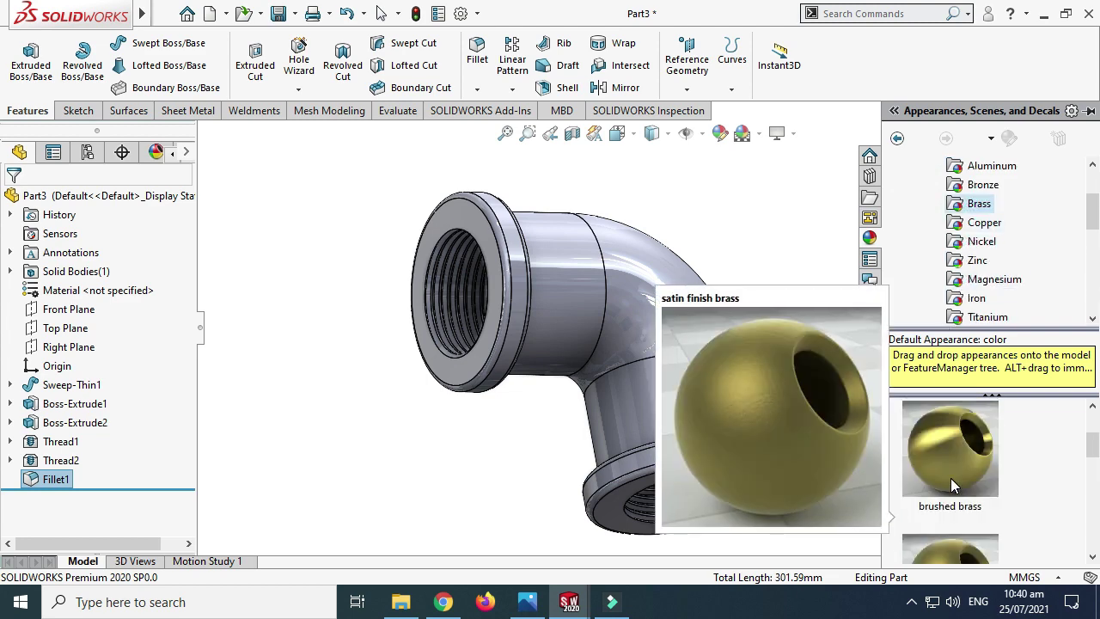
double_click(952, 466)
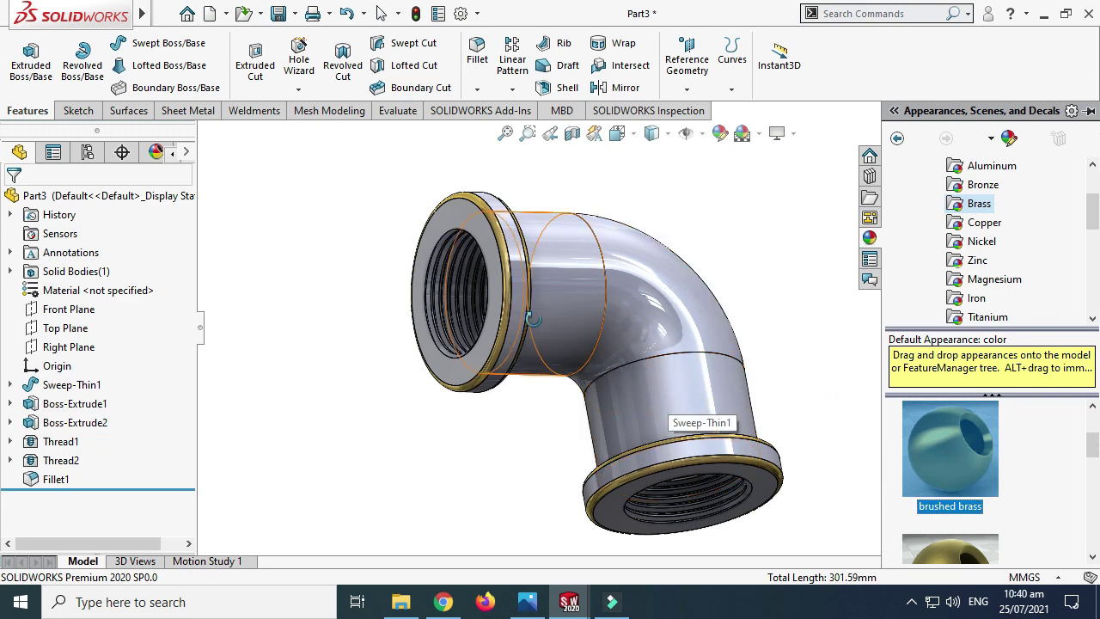
Step: Apply the brushed brass appearance to the elbow's entire body
scroll(516, 331, down, 4)
scroll(471, 346, up, 3)
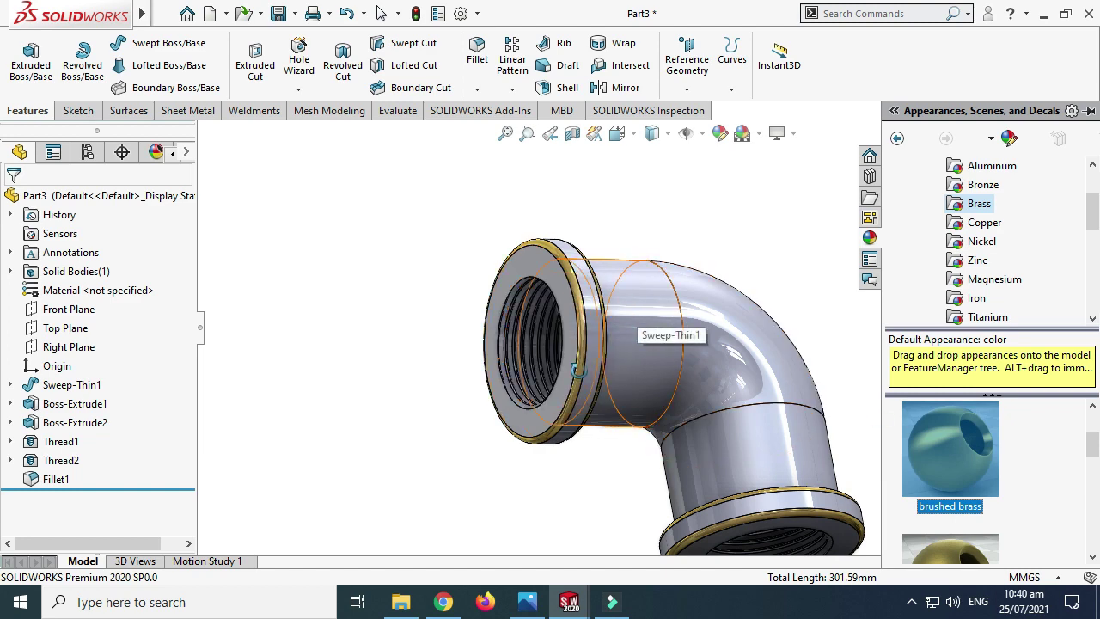
drag(956, 451, 762, 379)
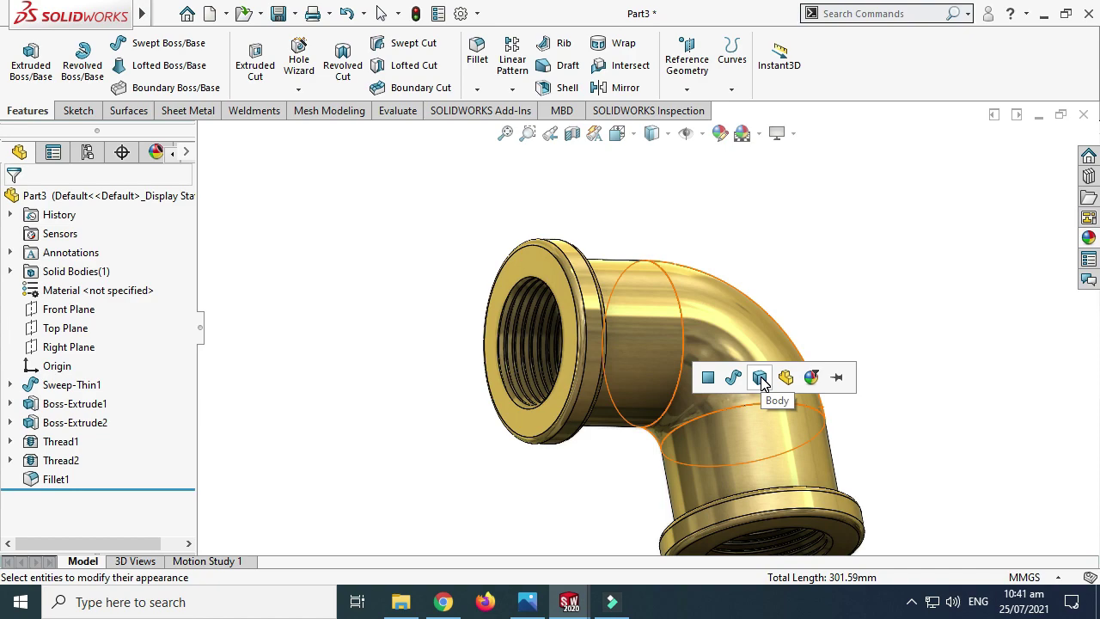
click(761, 379)
Step: Cut the elbow with a planar section view on the Front Plane
middle_drag(793, 241, 619, 258)
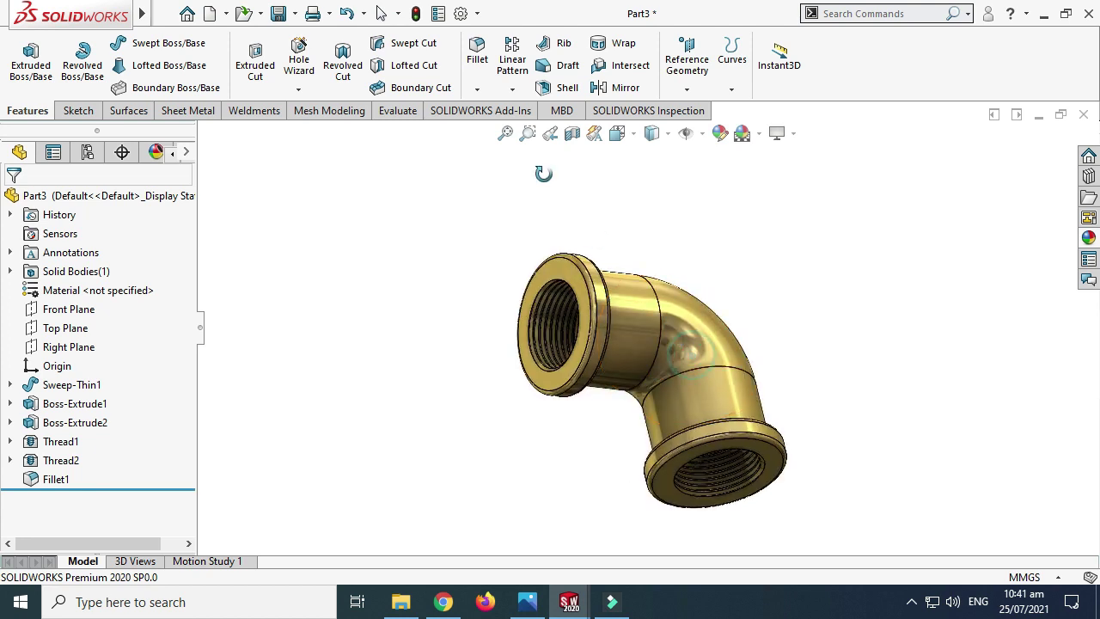
click(573, 134)
right_click(830, 200)
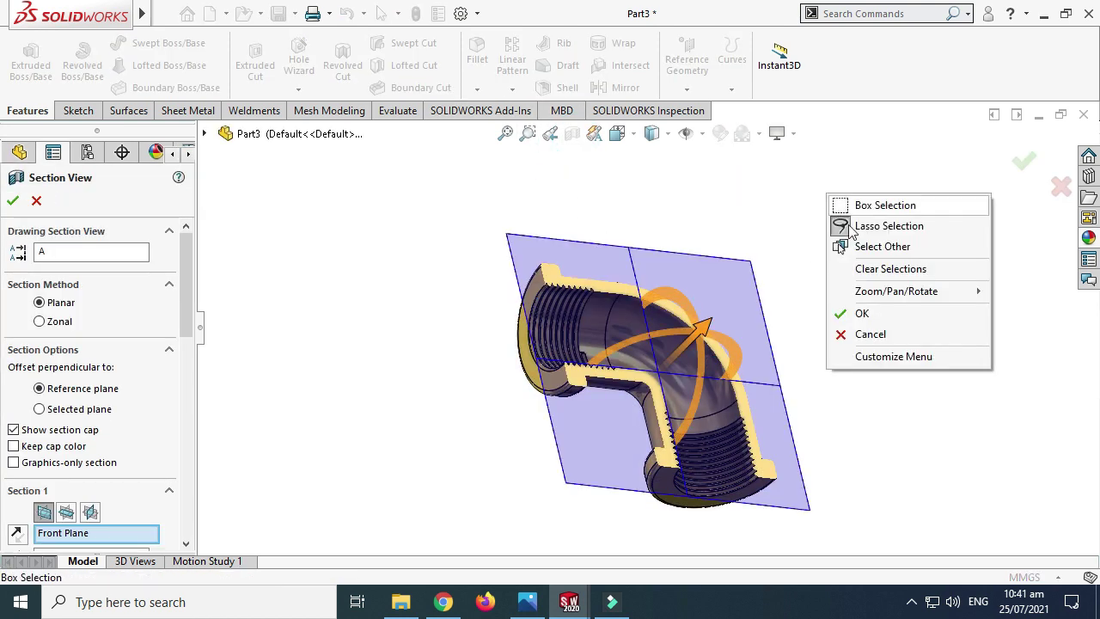
mouse_move(896, 290)
click(687, 373)
drag(711, 360, 625, 387)
scroll(616, 284, down, 5)
drag(616, 283, 957, 151)
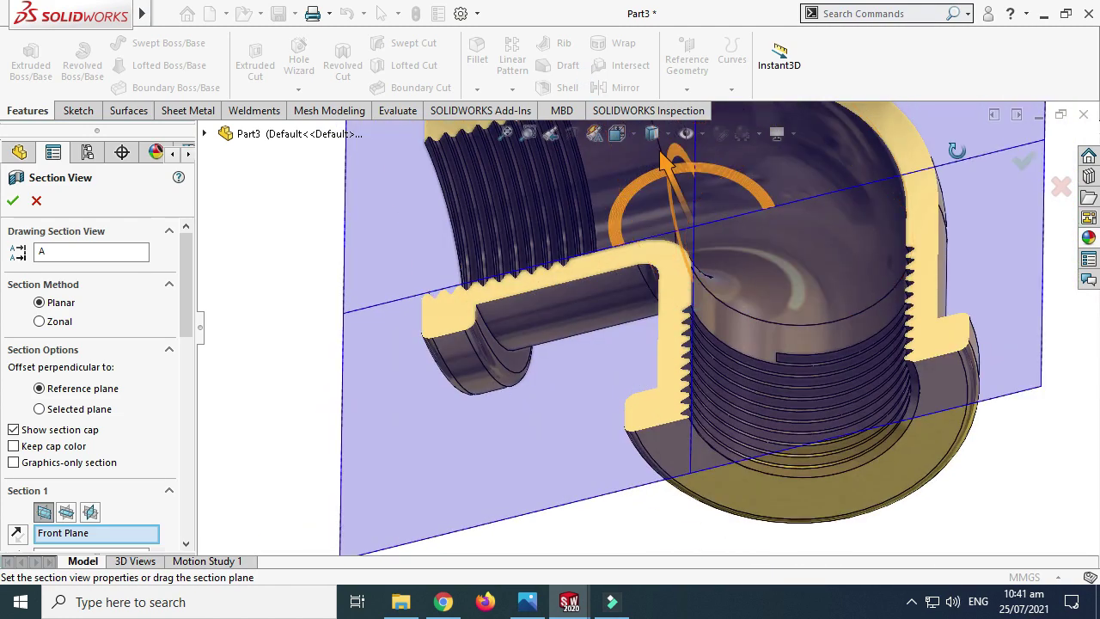
click(1025, 163)
Step: Examine the sectioned elbow's wall and the internal thread profiles in both legs from several angles
right_click(927, 225)
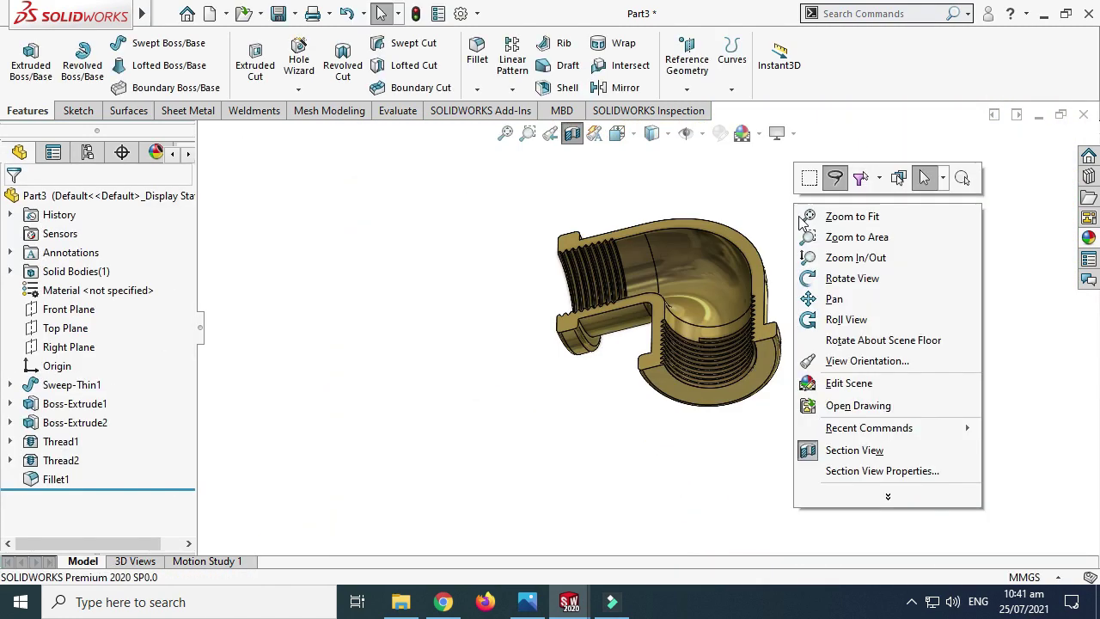
click(831, 279)
drag(830, 278, 845, 398)
scroll(845, 344, down, 6)
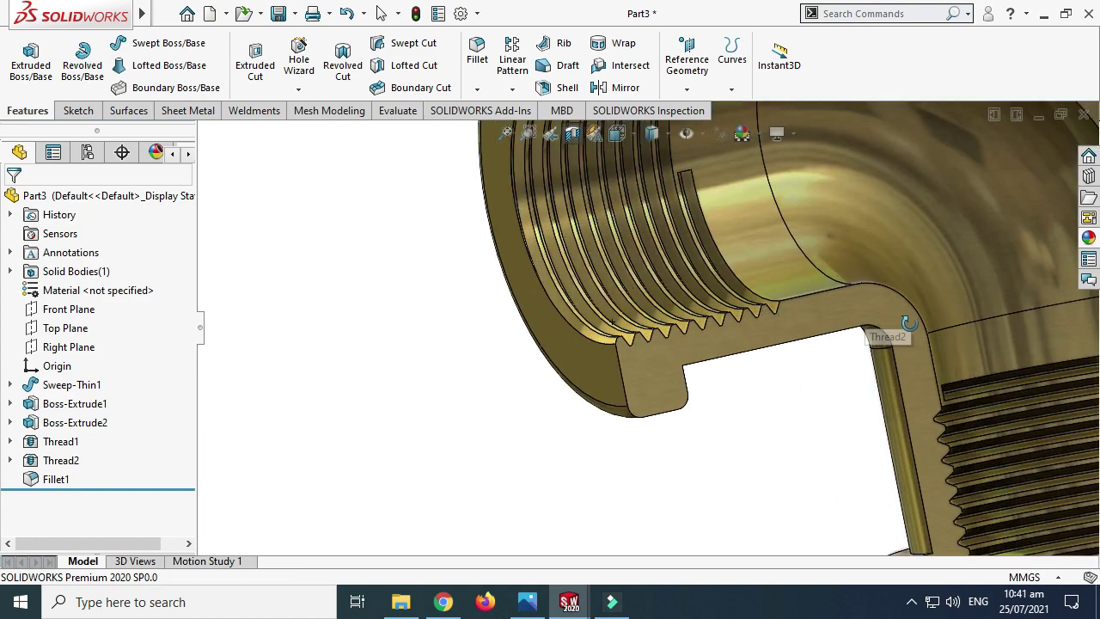
scroll(830, 244, up, 10)
drag(664, 179, 644, 253)
scroll(636, 197, down, 6)
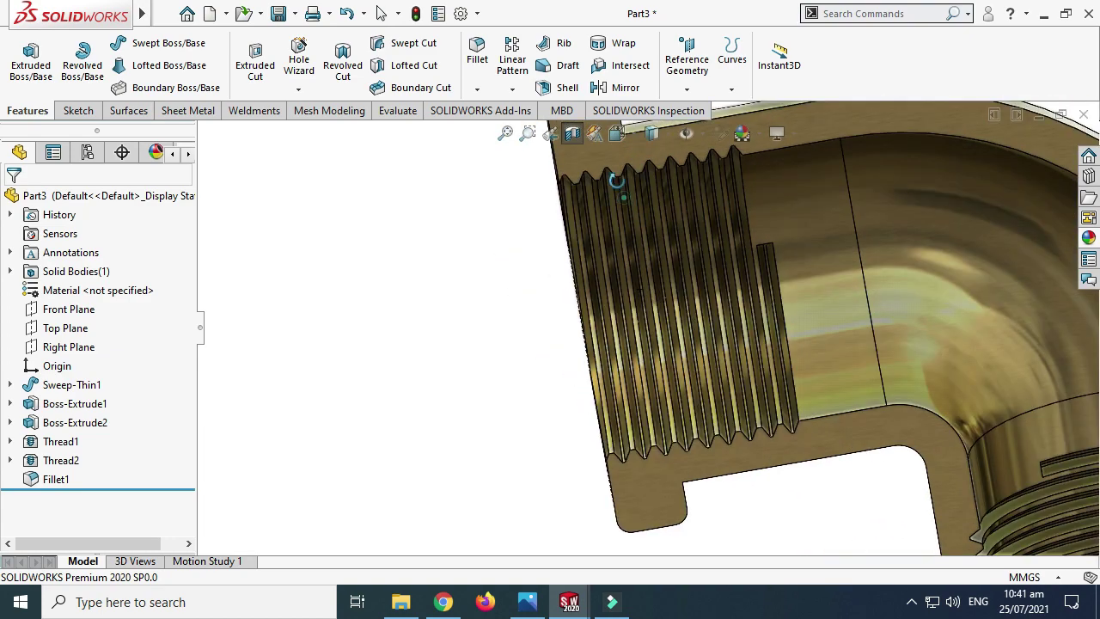
drag(650, 173, 663, 241)
scroll(737, 226, up, 6)
drag(737, 226, 614, 381)
scroll(614, 381, down, 10)
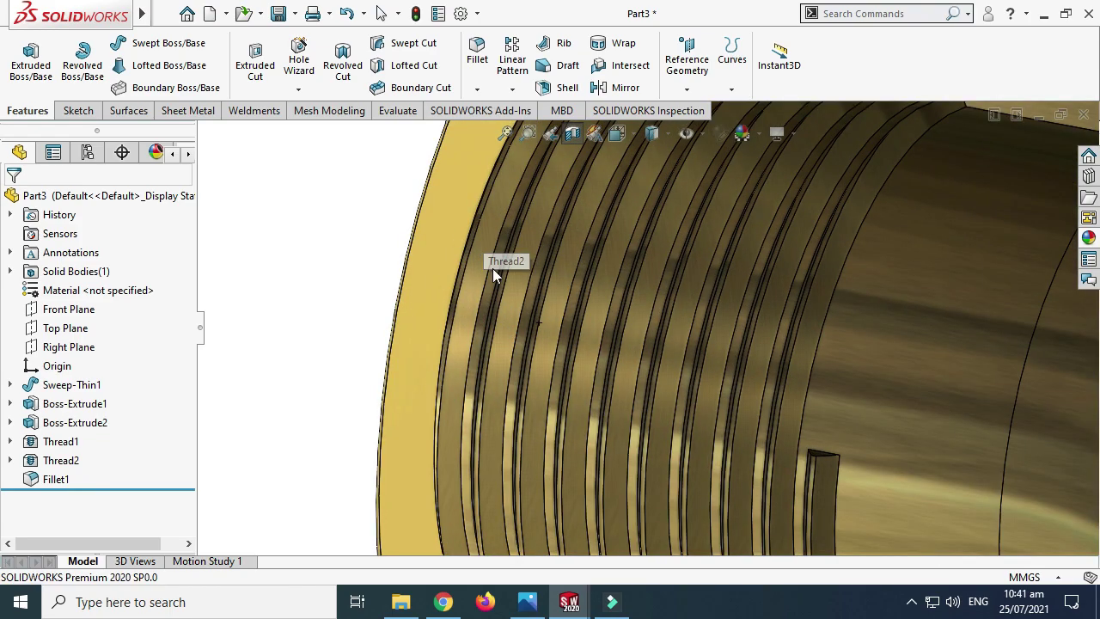
drag(493, 268, 648, 410)
scroll(472, 255, up, 8)
scroll(649, 409, down, 12)
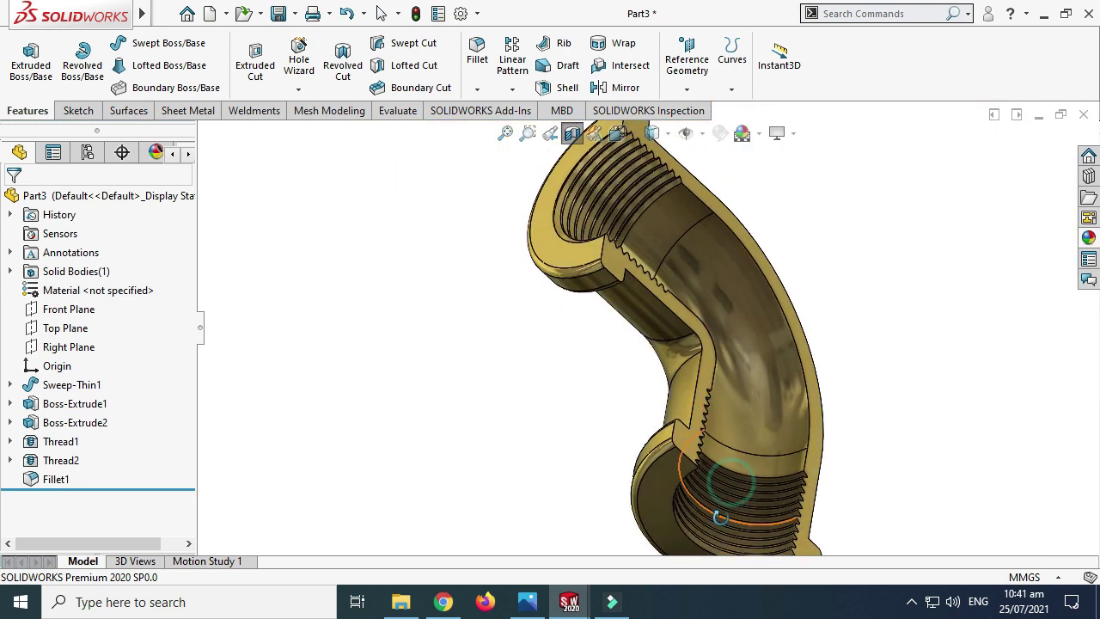
scroll(648, 410, up, 10)
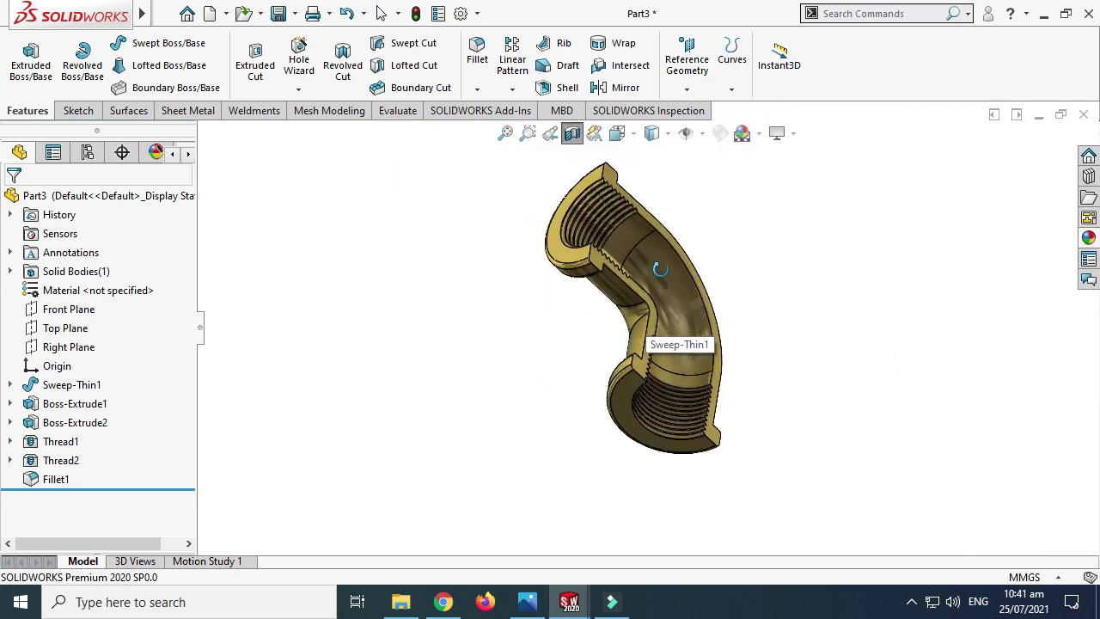
drag(656, 337, 713, 252)
Step: Turn off the section view and orient the complete elbow so both threaded openings face the viewer
click(572, 133)
click(550, 134)
right_click(741, 189)
click(782, 275)
drag(740, 278, 588, 239)
scroll(756, 301, down, 5)
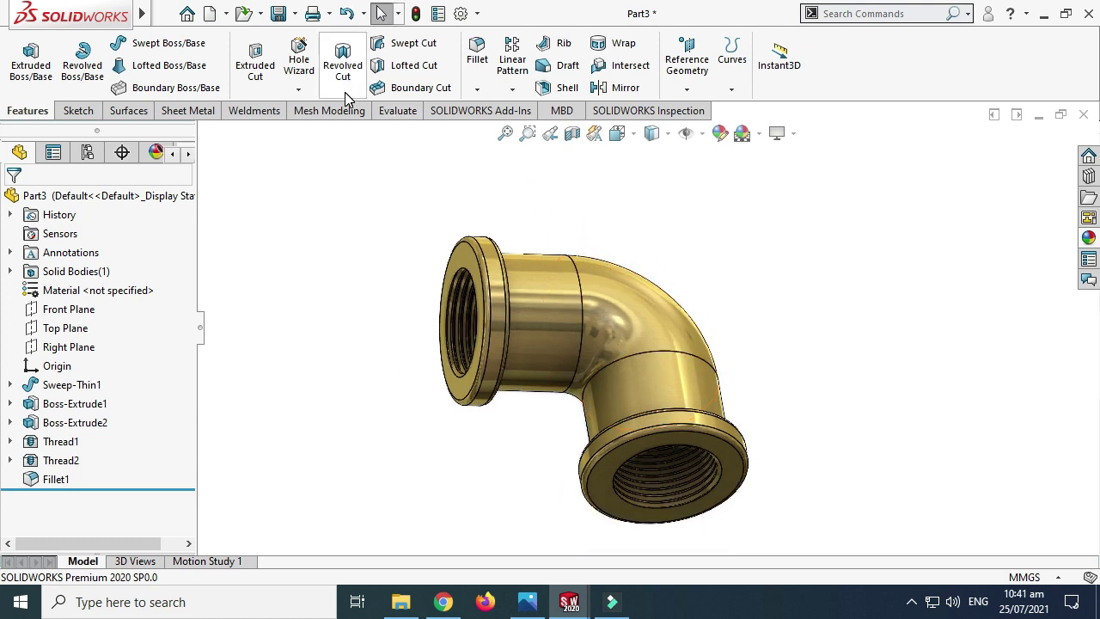
Step: Send the brass elbow model to KeyShot 9 for rendering
mouse_move(146, 17)
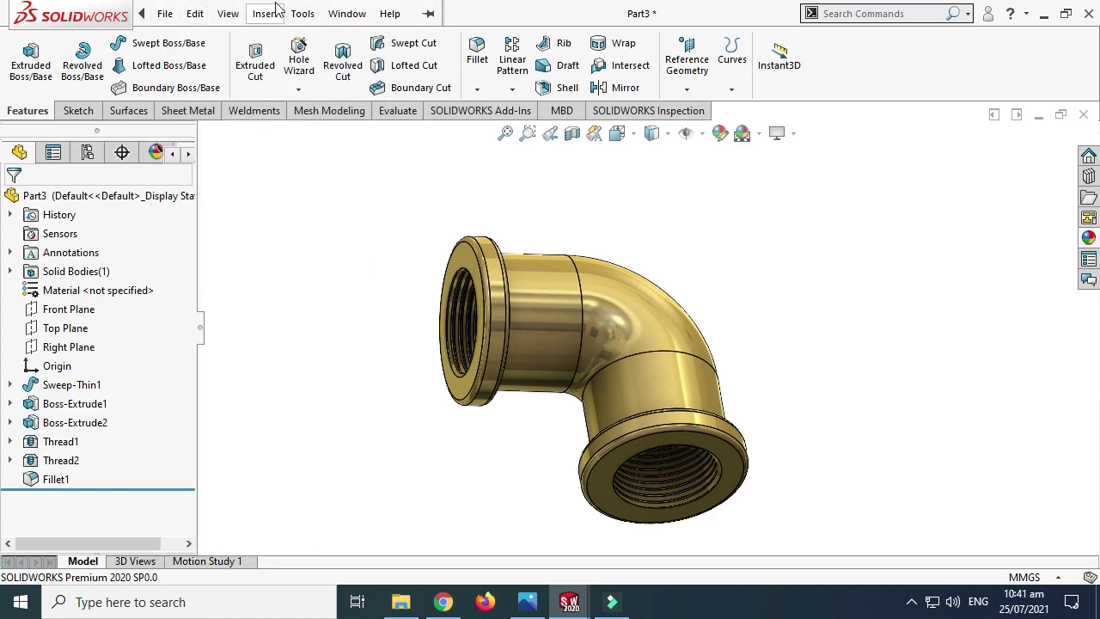
click(302, 14)
mouse_move(361, 136)
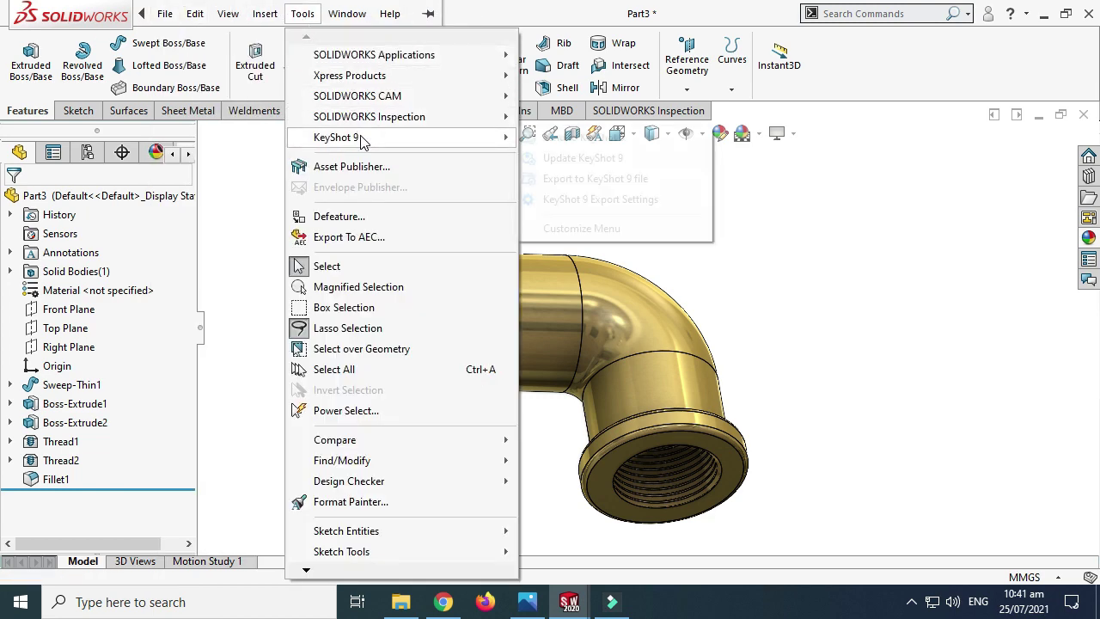
click(555, 137)
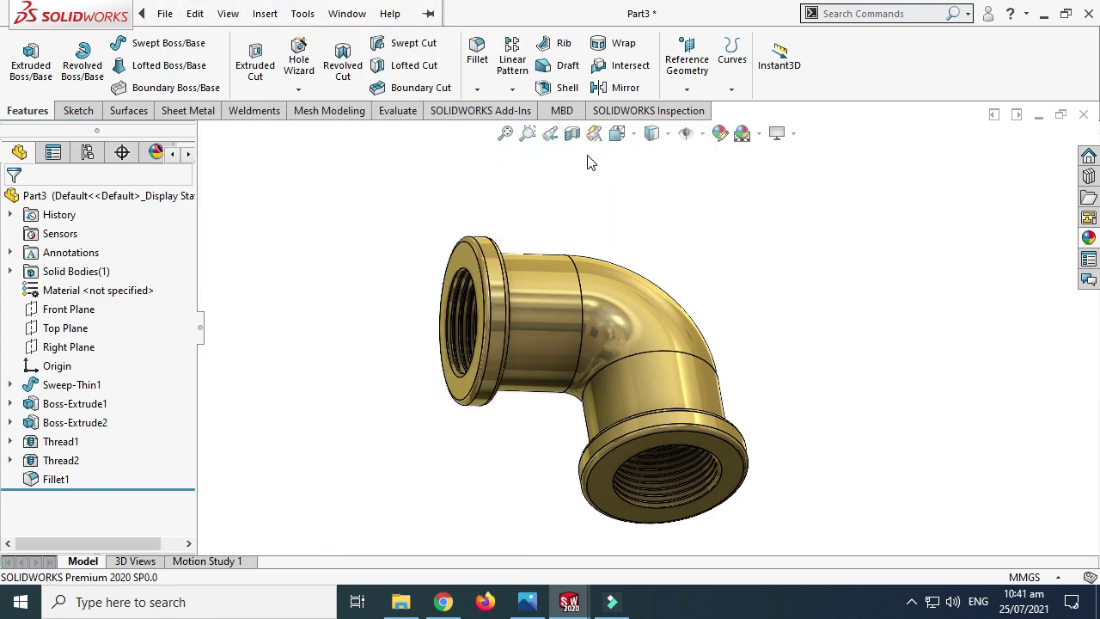
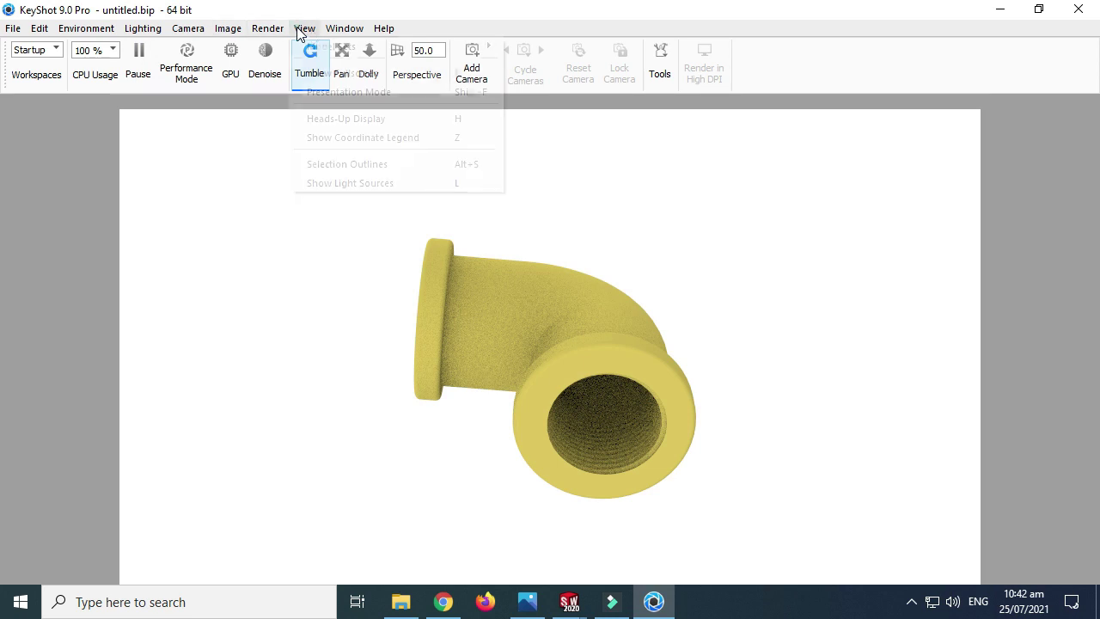
Step: Show the KeyShot workspace in fullscreen
click(345, 30)
click(345, 31)
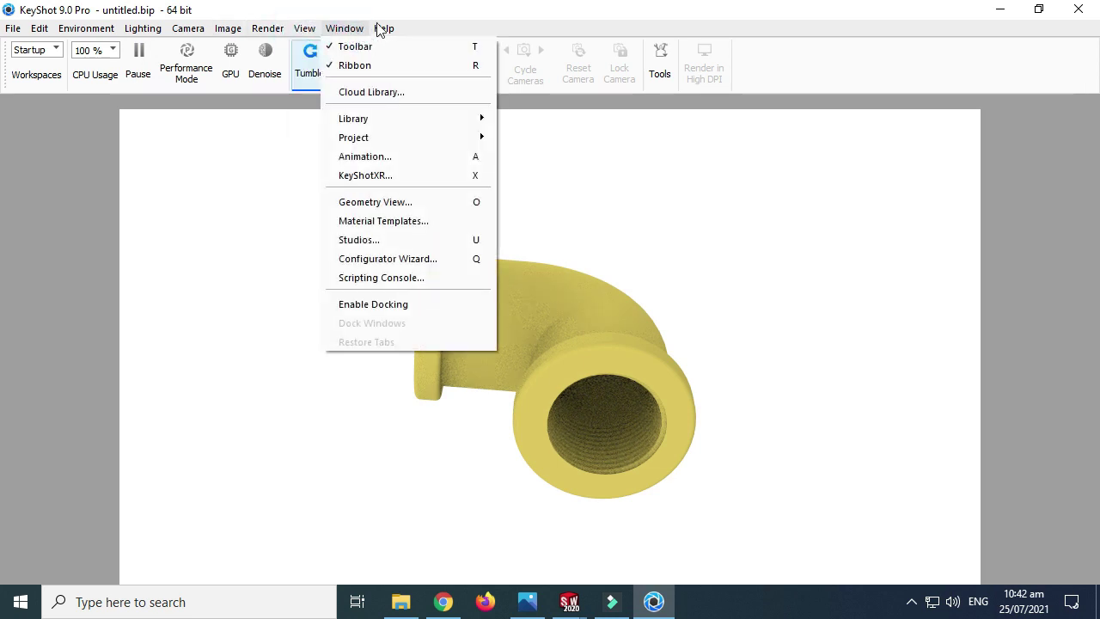
click(380, 29)
click(384, 30)
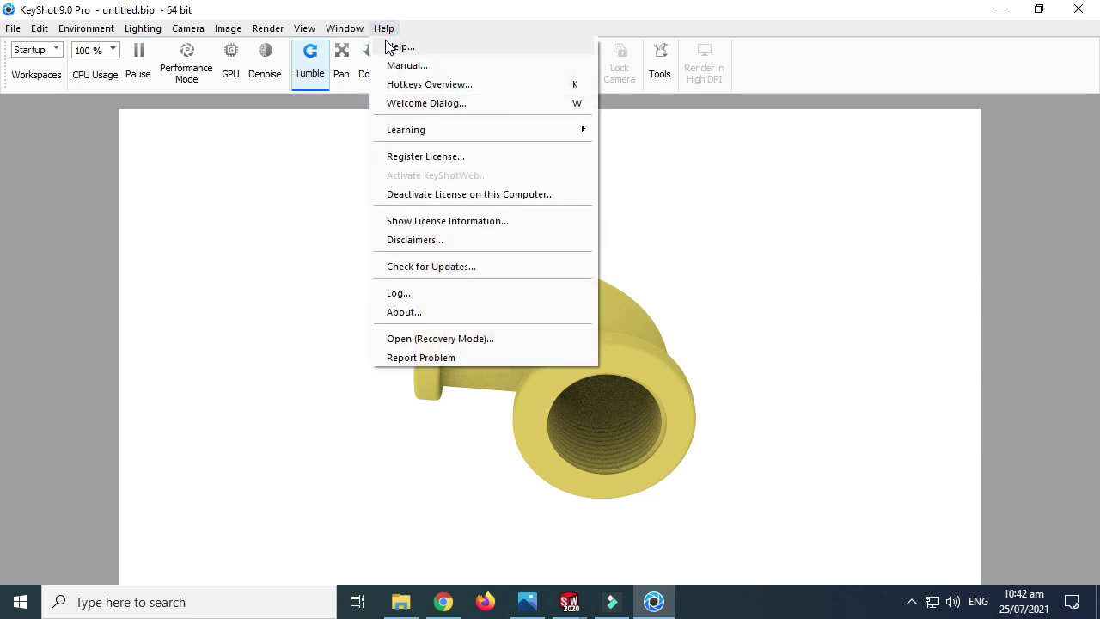
click(305, 31)
click(304, 31)
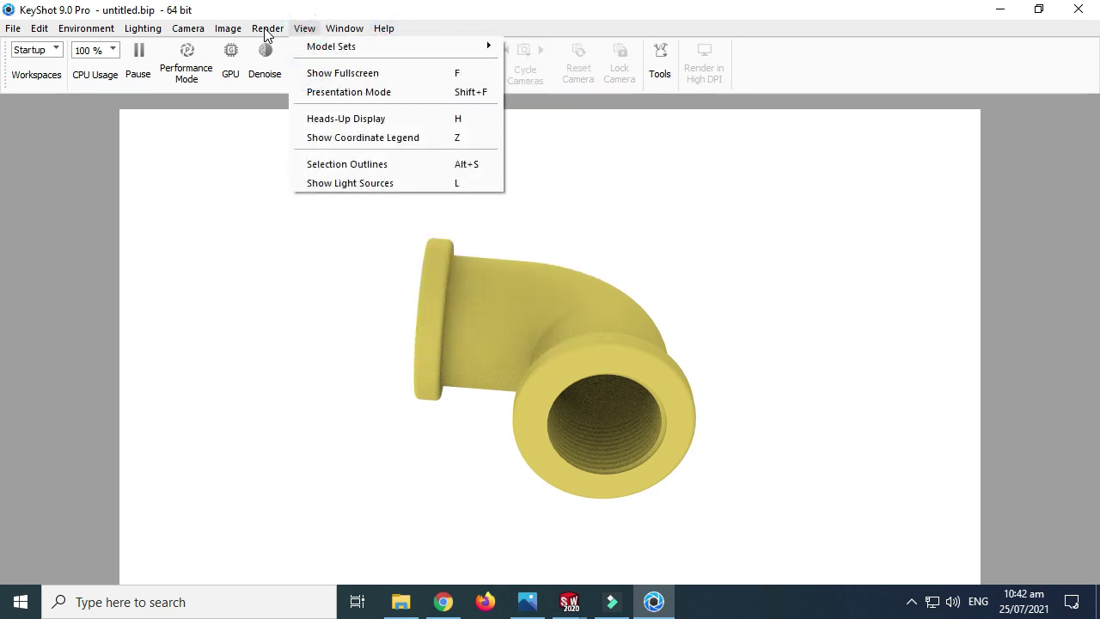
click(341, 74)
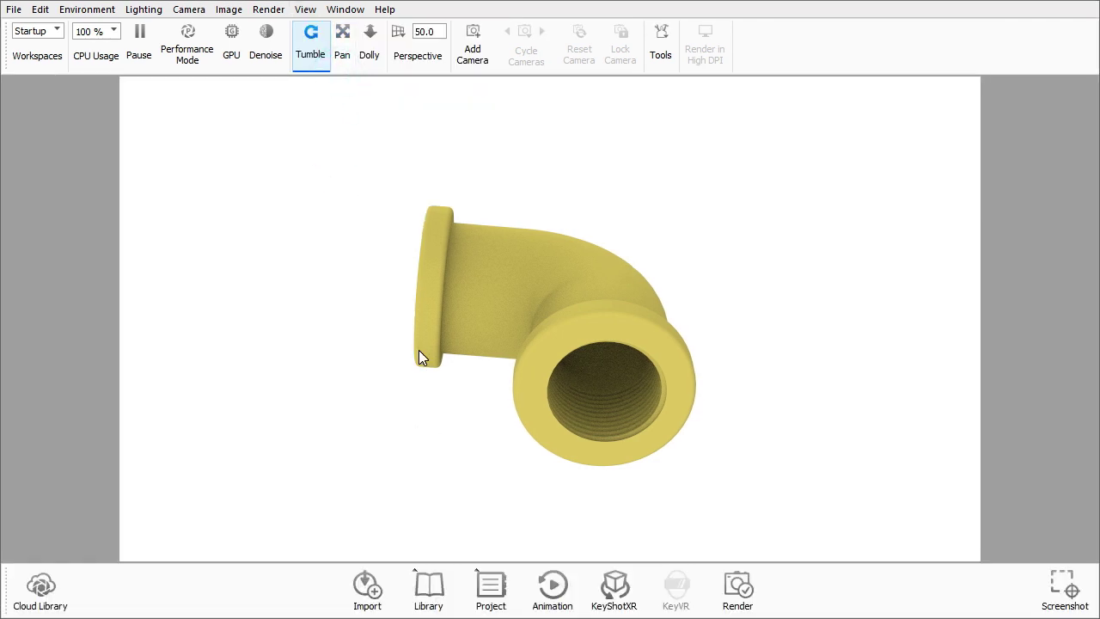
Step: Show the Anodized group of metal materials in the material library
click(434, 587)
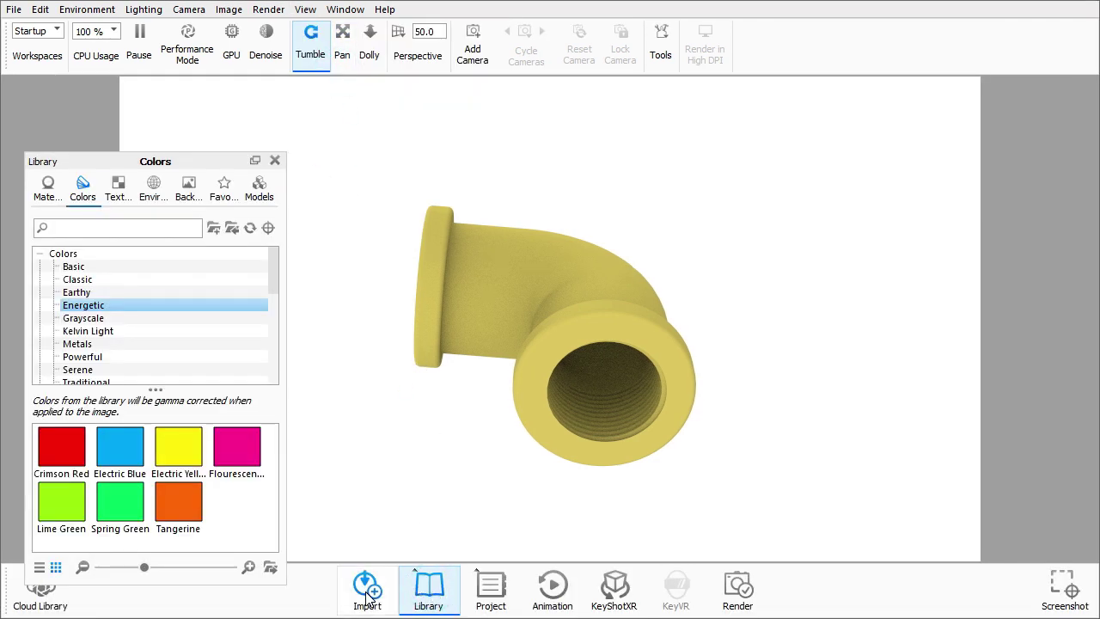
click(46, 191)
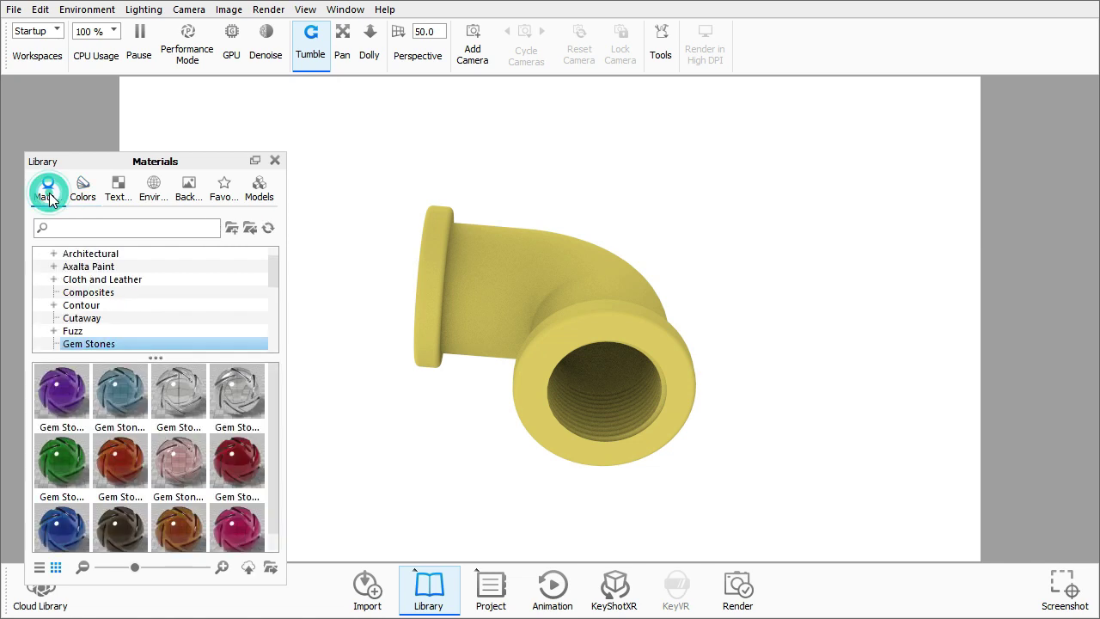
click(67, 228)
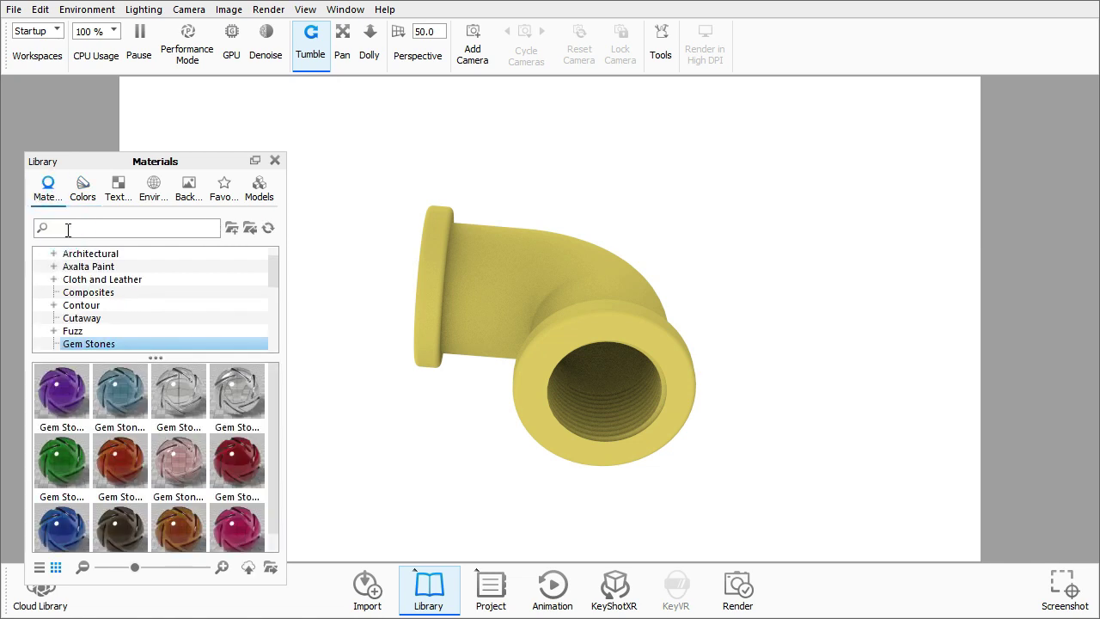
scroll(86, 292, up, 1)
click(86, 294)
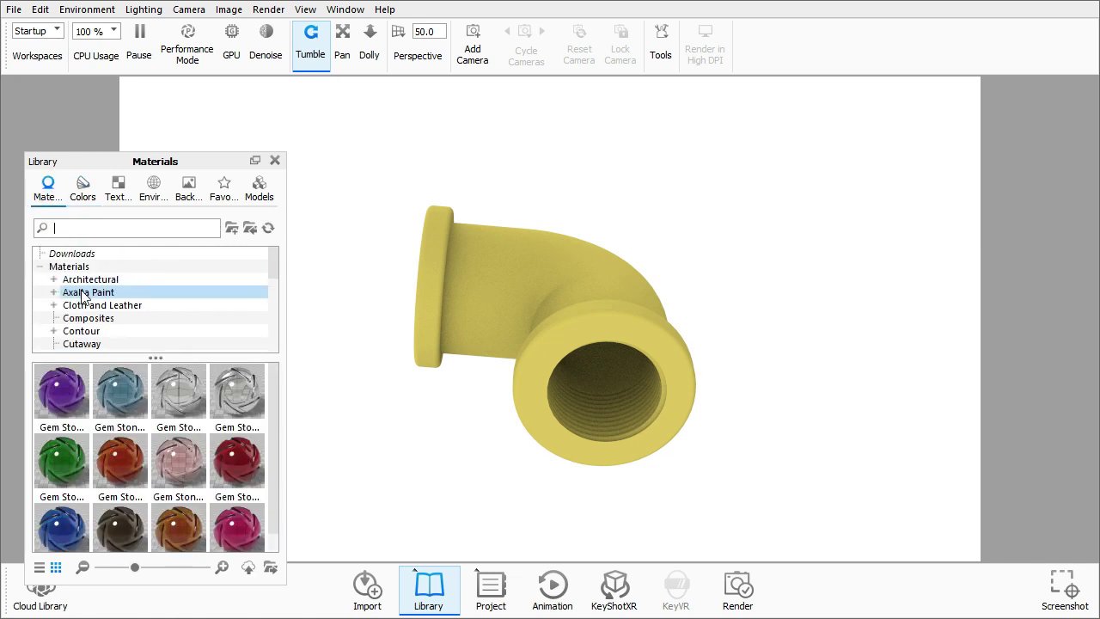
scroll(86, 301, down, 5)
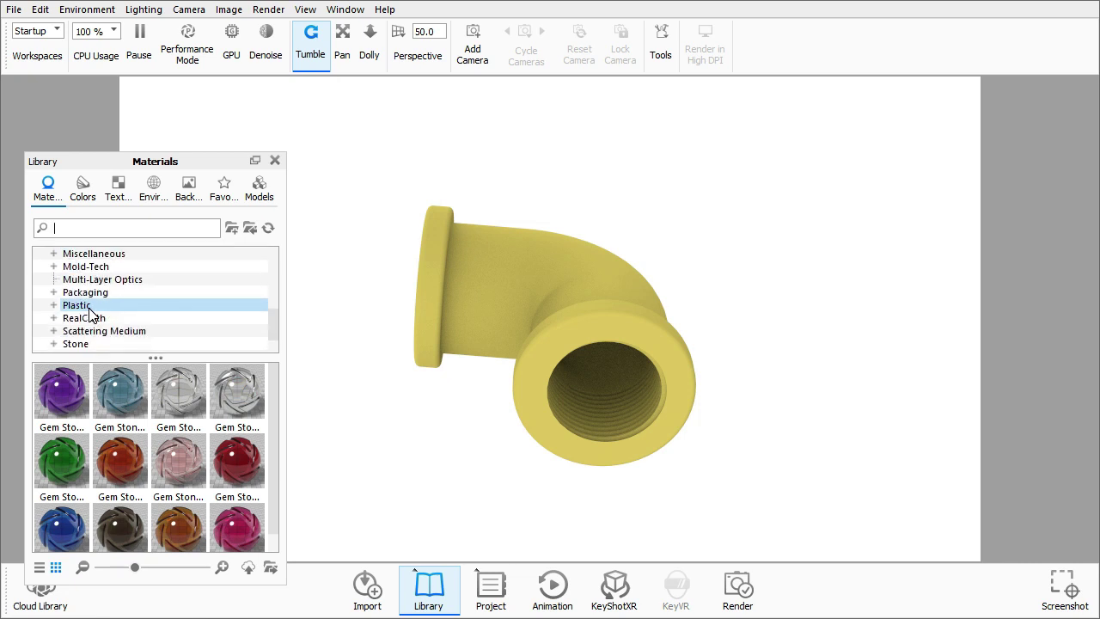
scroll(91, 314, down, 1)
scroll(93, 315, up, 2)
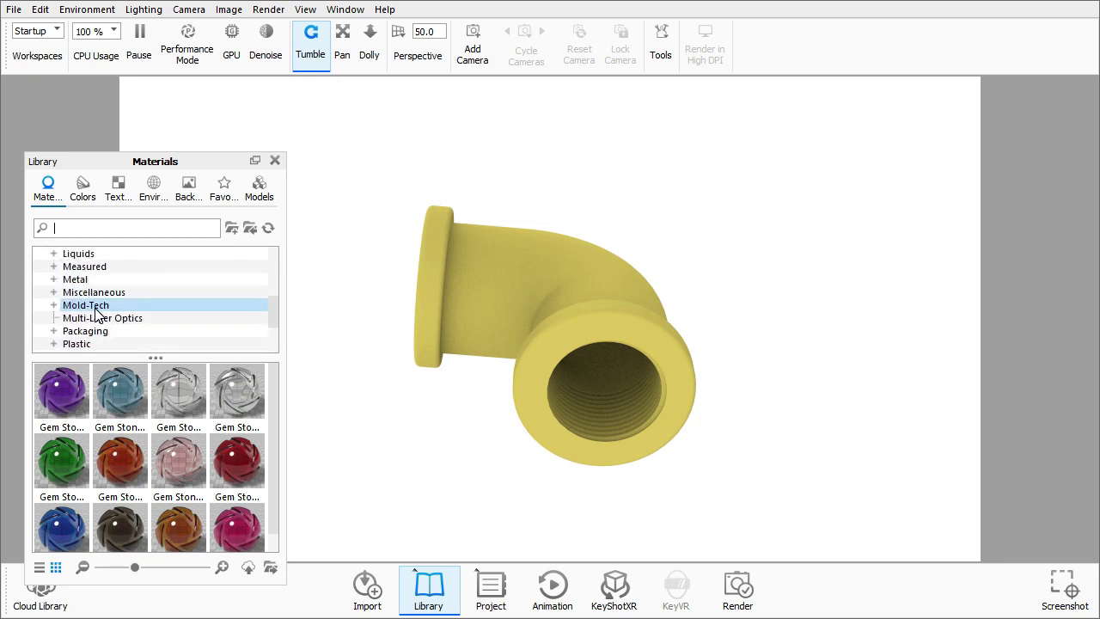
click(53, 280)
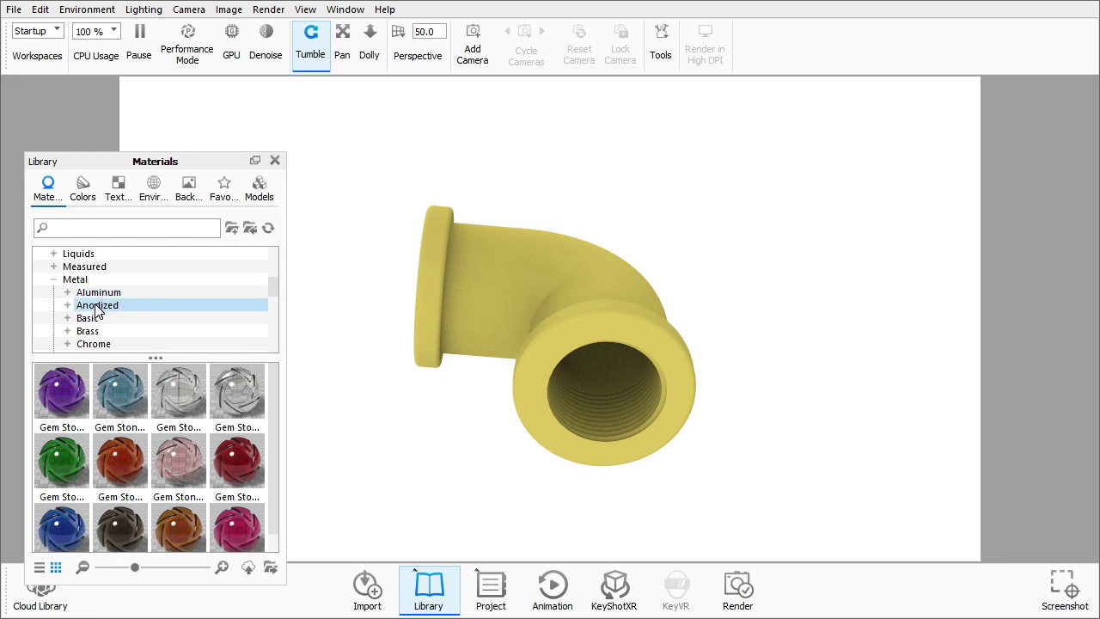
click(143, 304)
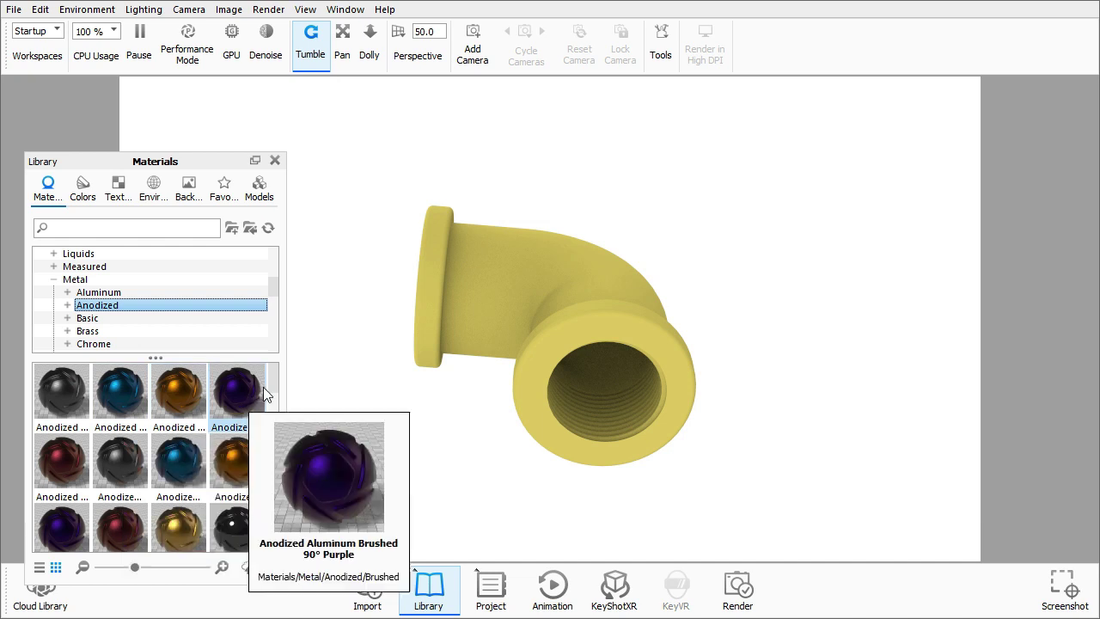
Step: Apply the gold anodized metal material to the elbow and view it from another angle
scroll(272, 389, down, 1)
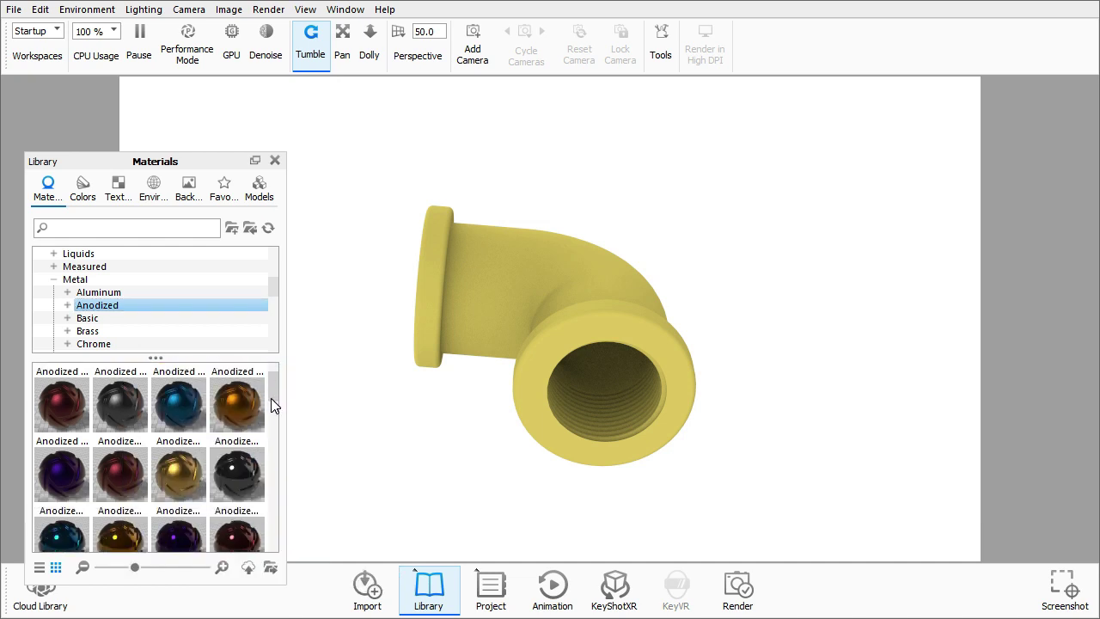
scroll(269, 401, down, 2)
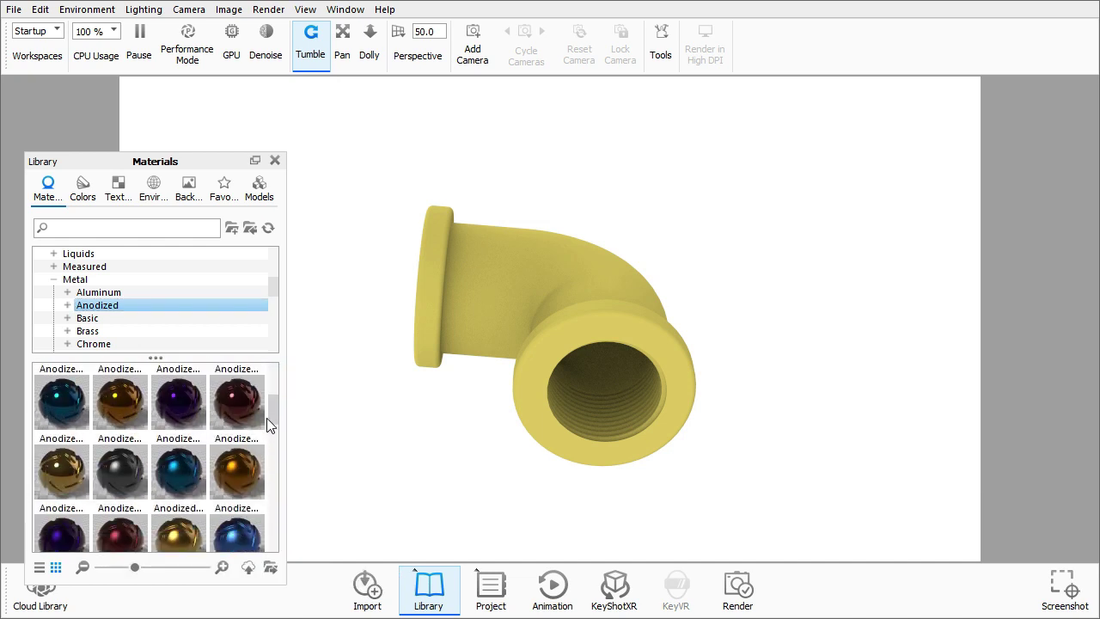
scroll(265, 404, up, 3)
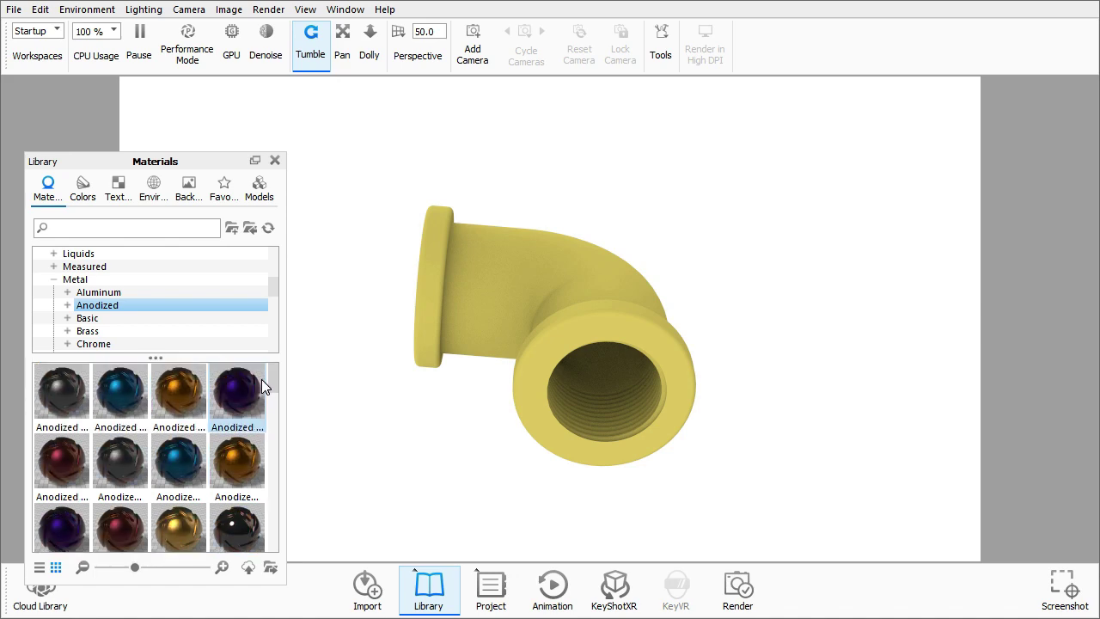
drag(169, 533, 482, 292)
drag(537, 256, 546, 358)
drag(386, 358, 335, 314)
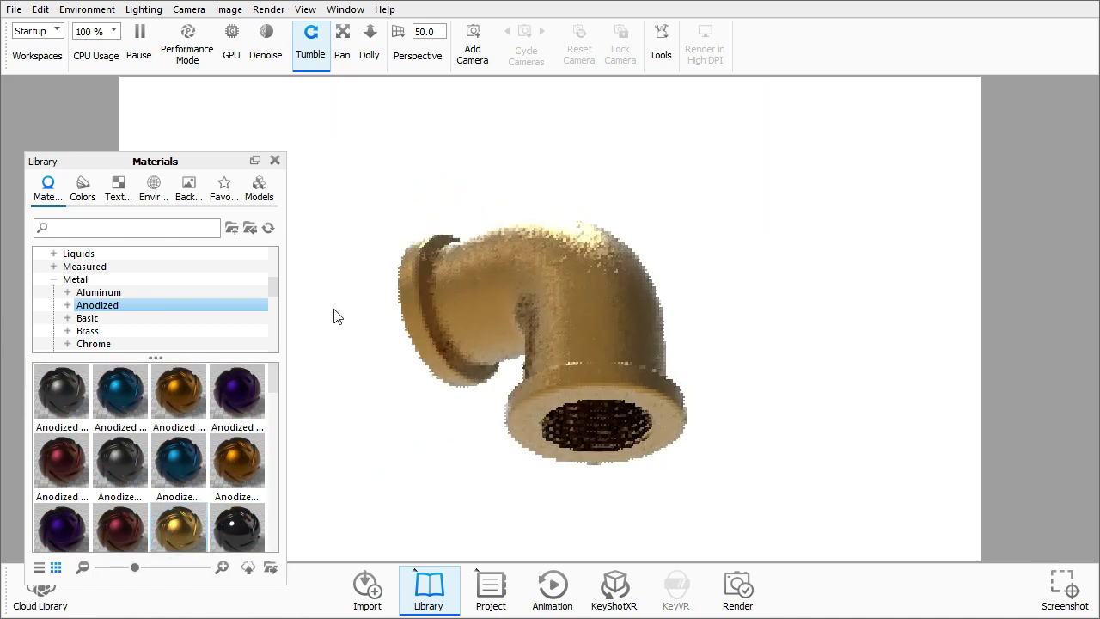
Step: Rotate the elbow with Move Part so its bend arches upward and both threaded openings face the viewer
drag(535, 340, 484, 116)
right_click(484, 116)
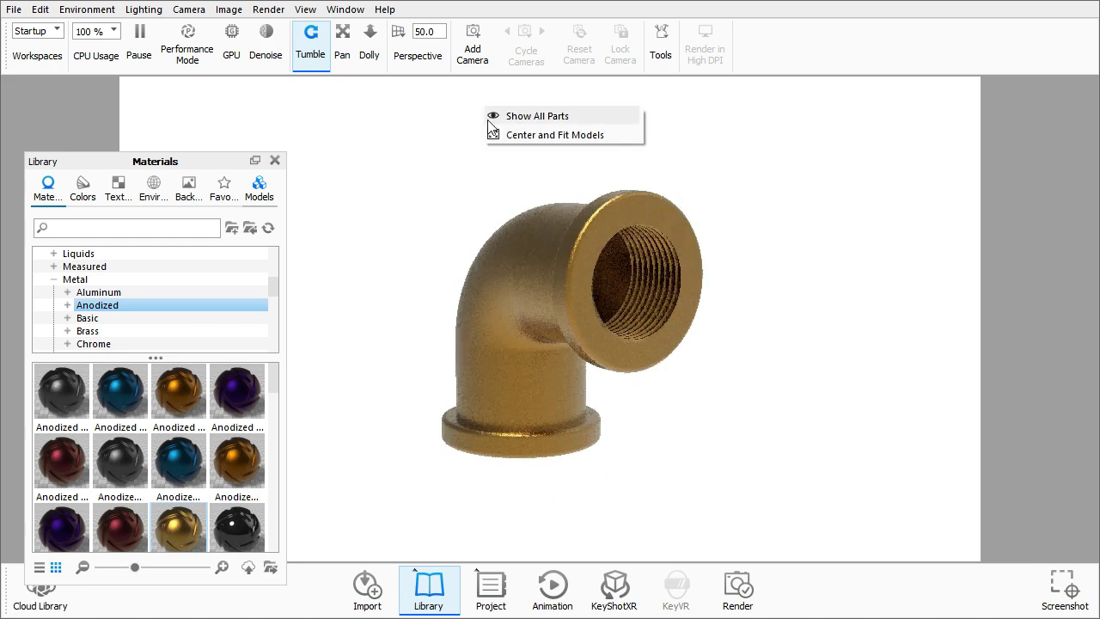
click(533, 218)
right_click(542, 251)
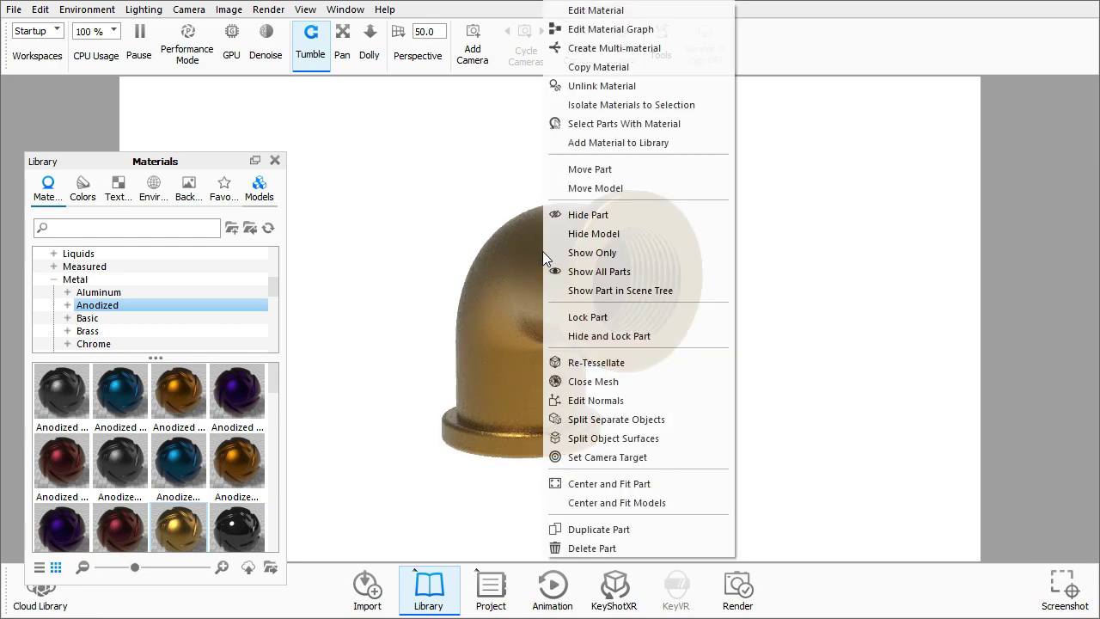
click(592, 171)
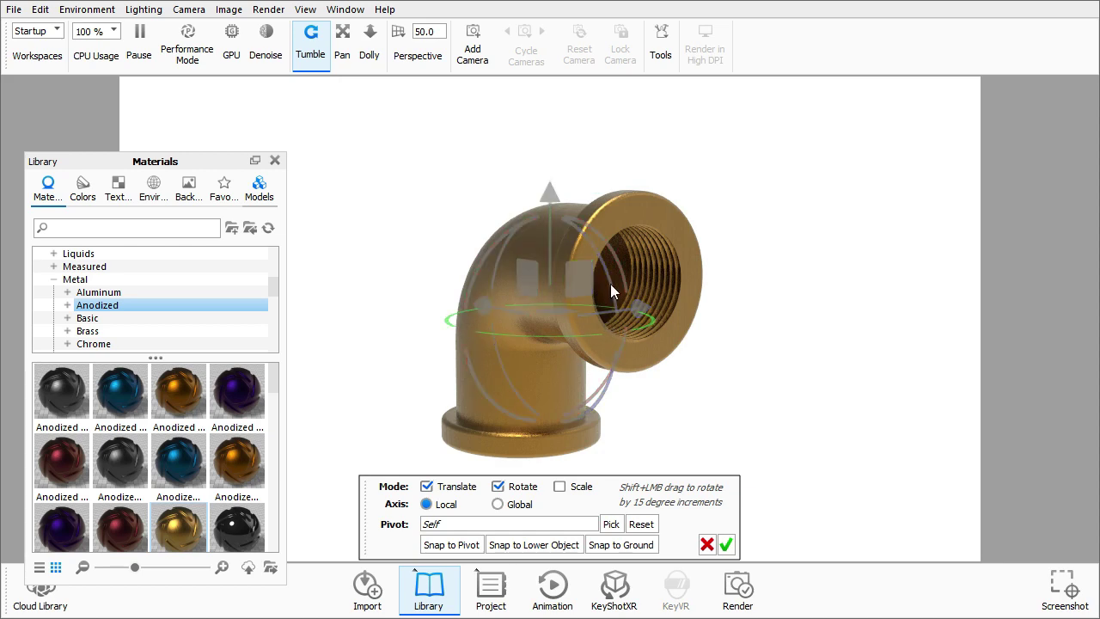
drag(605, 245, 519, 385)
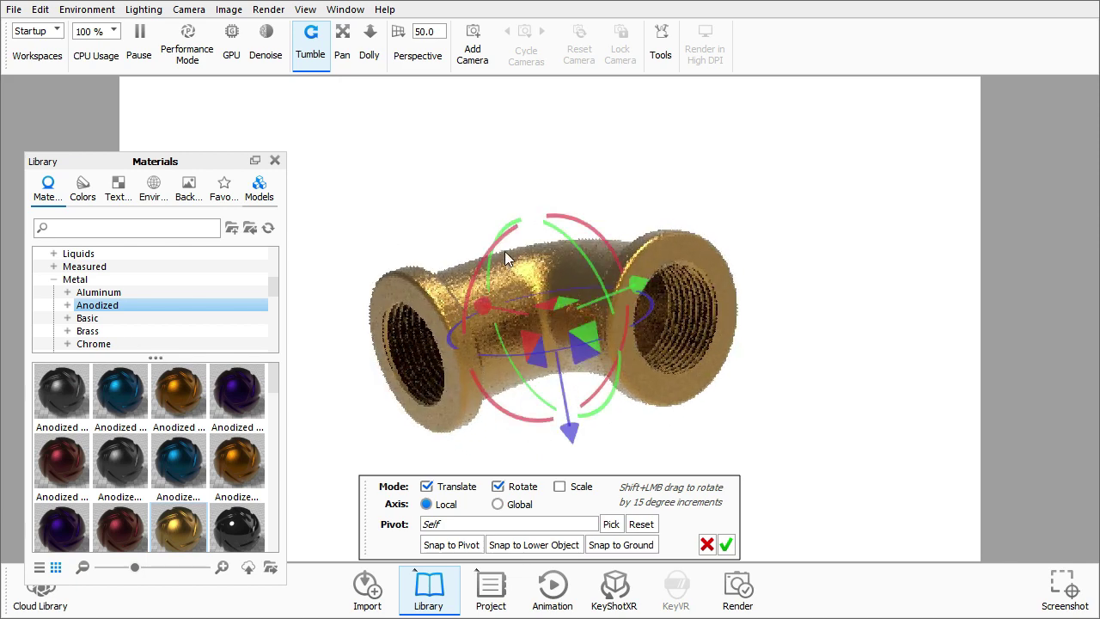
drag(557, 229, 602, 162)
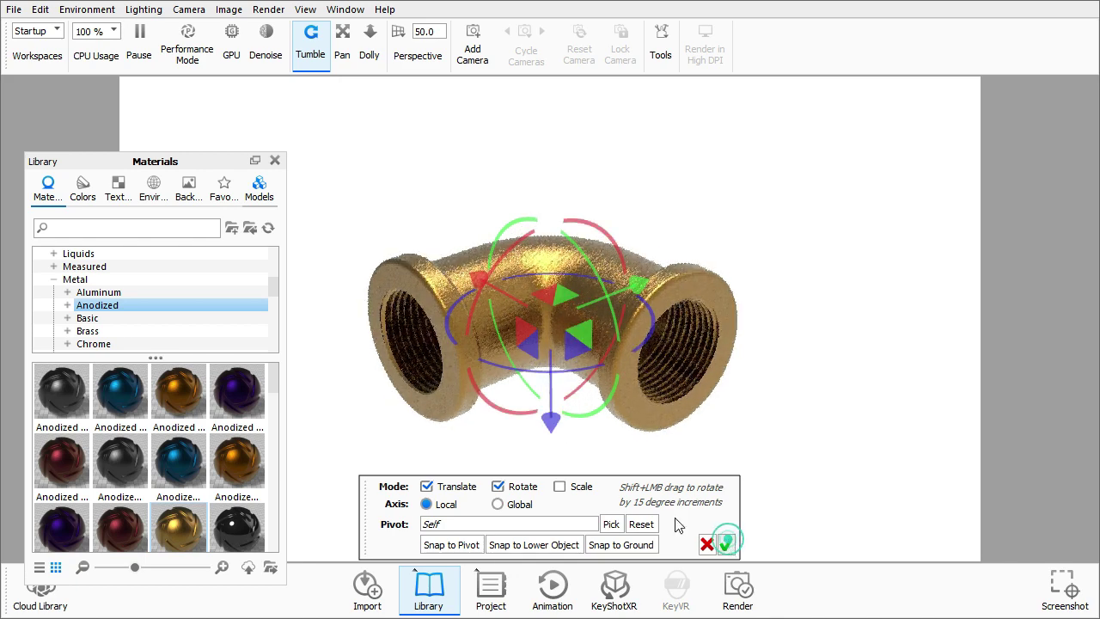
click(724, 545)
Step: Apply the orange anodized metal material to the elbow and center and fit the model in the view
drag(180, 403, 466, 313)
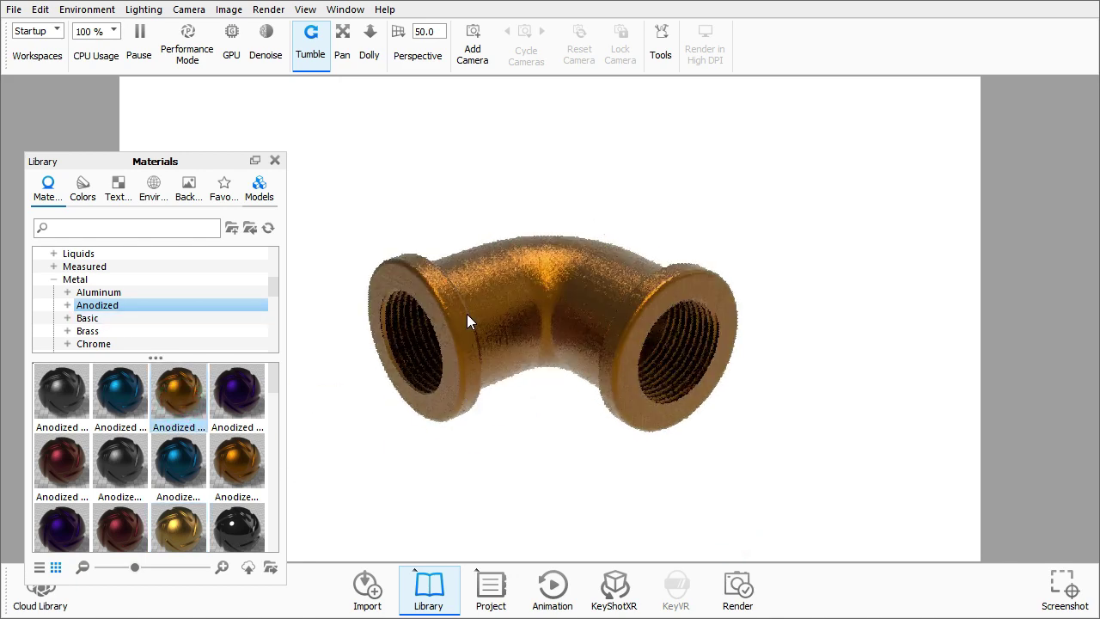
scroll(536, 297, up, 2)
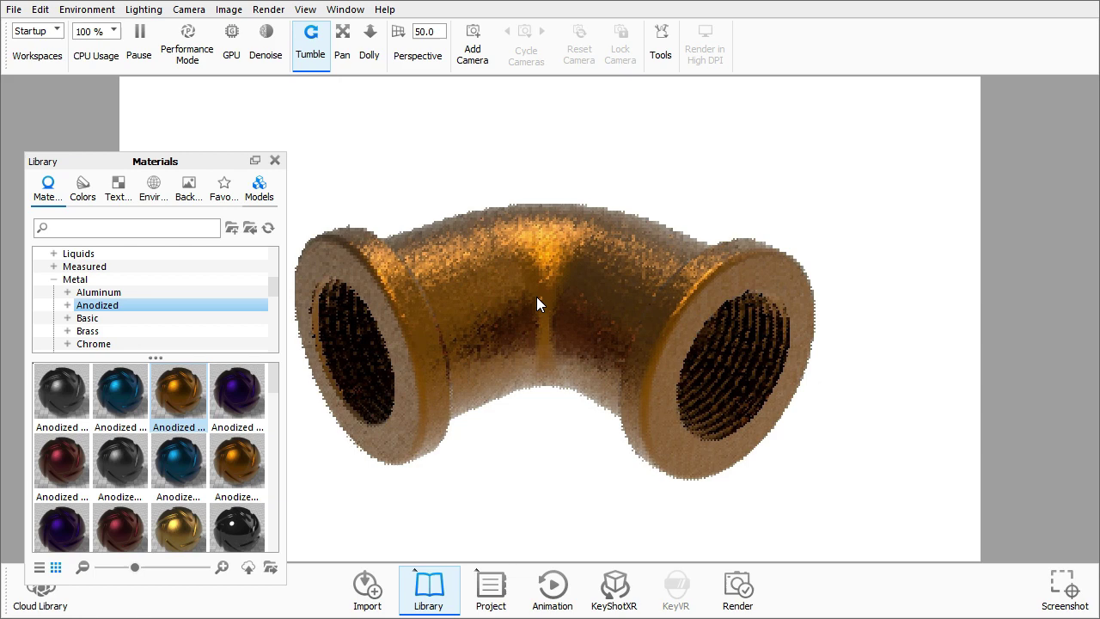
right_click(489, 137)
click(516, 165)
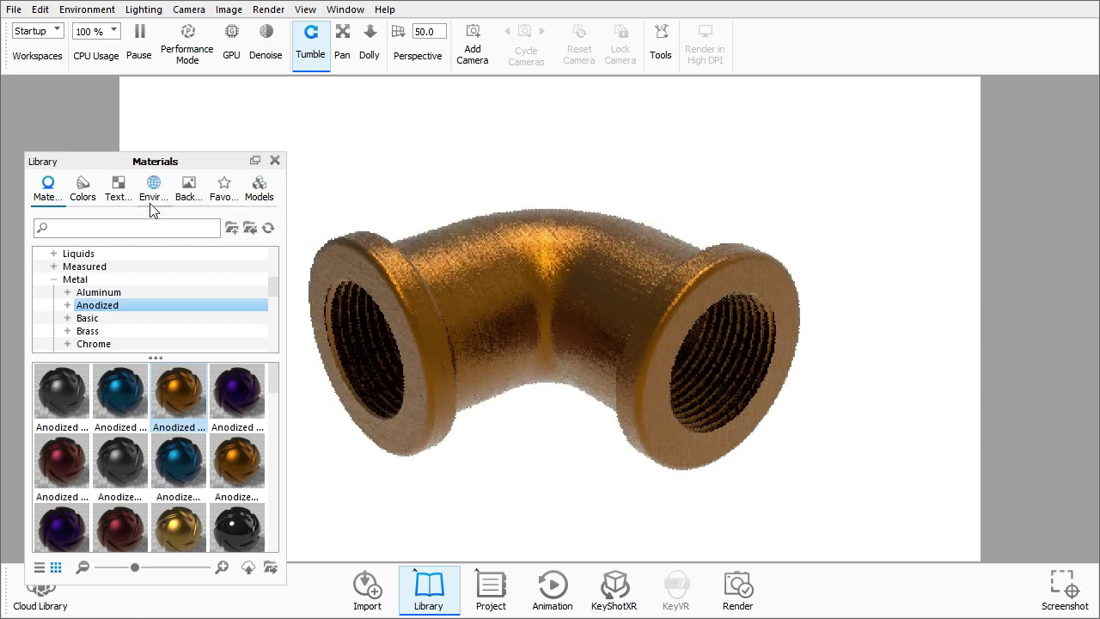
click(82, 185)
drag(168, 456, 446, 294)
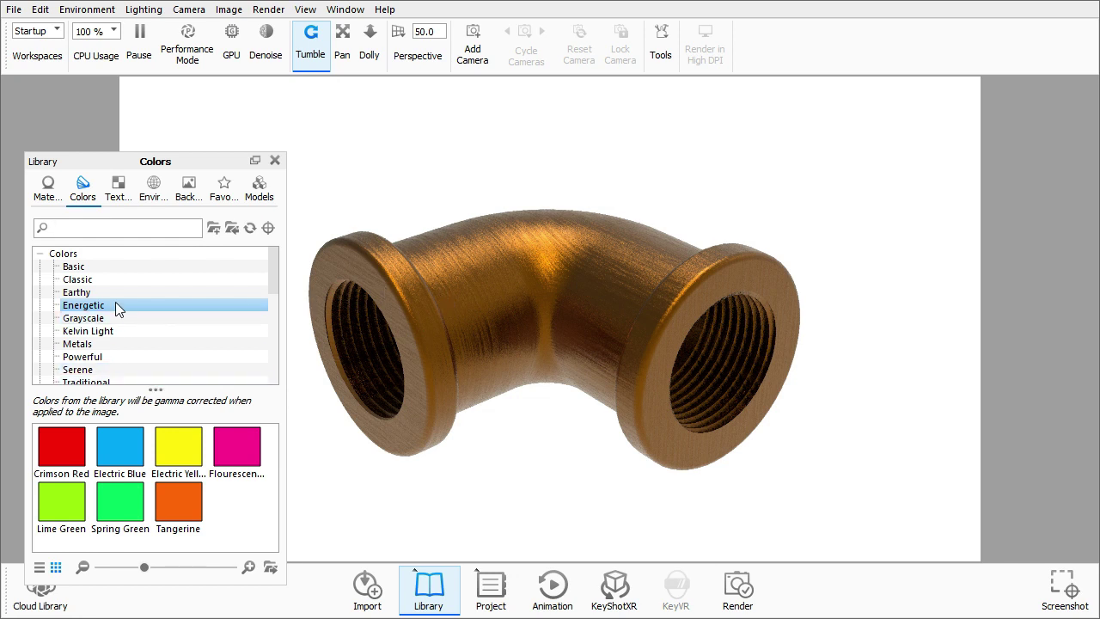
click(116, 186)
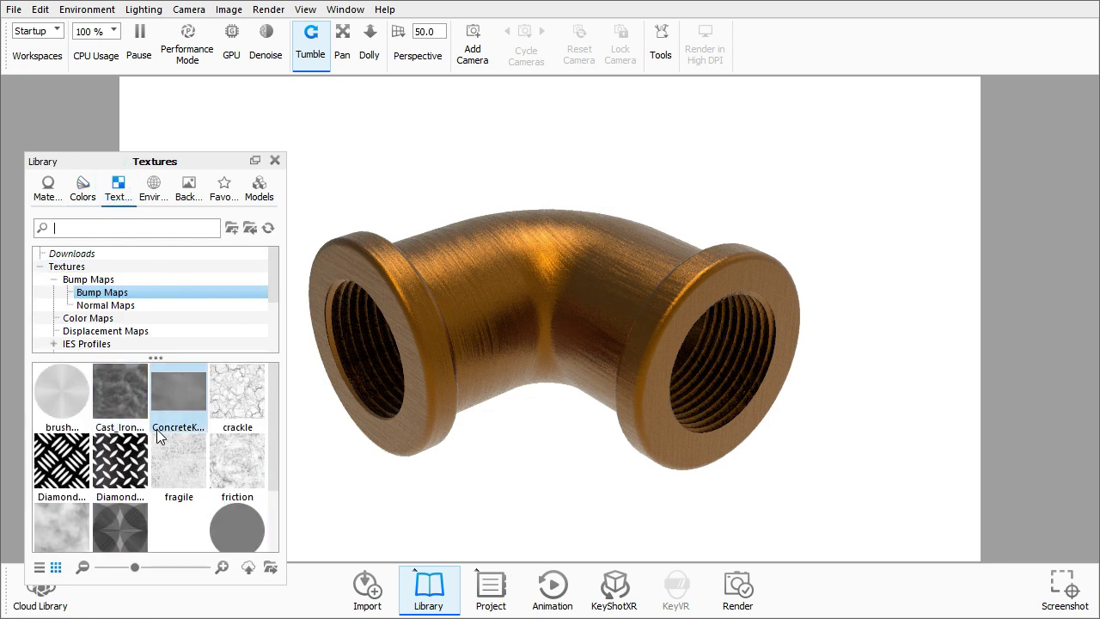
drag(274, 388, 253, 265)
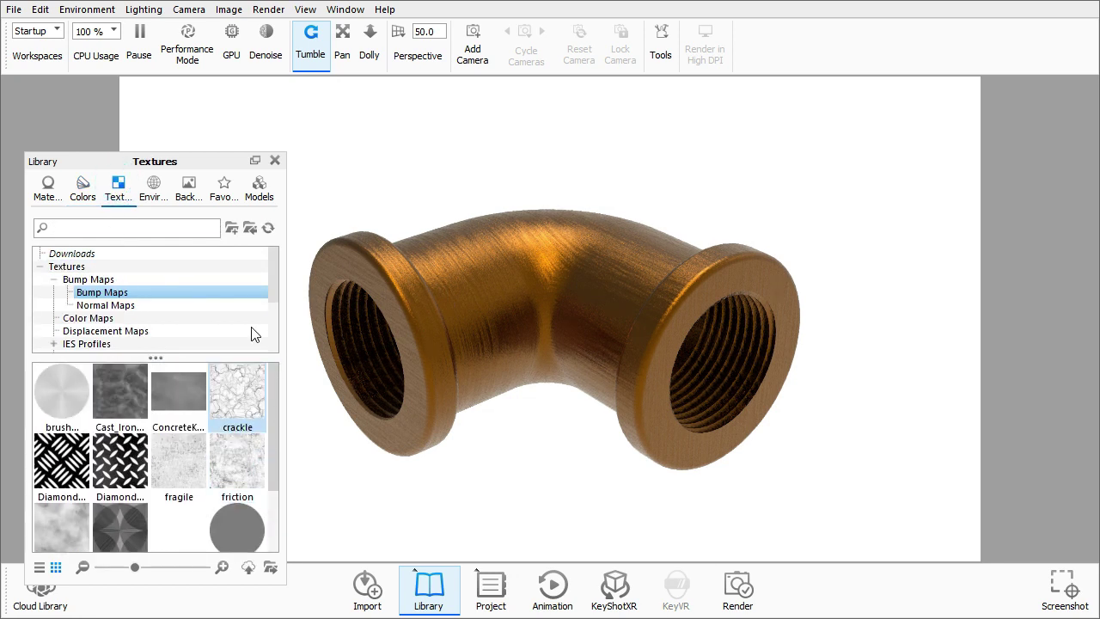
Step: Try the two Corridor interior backplates behind the elbow, and undo both of them
click(153, 186)
click(187, 189)
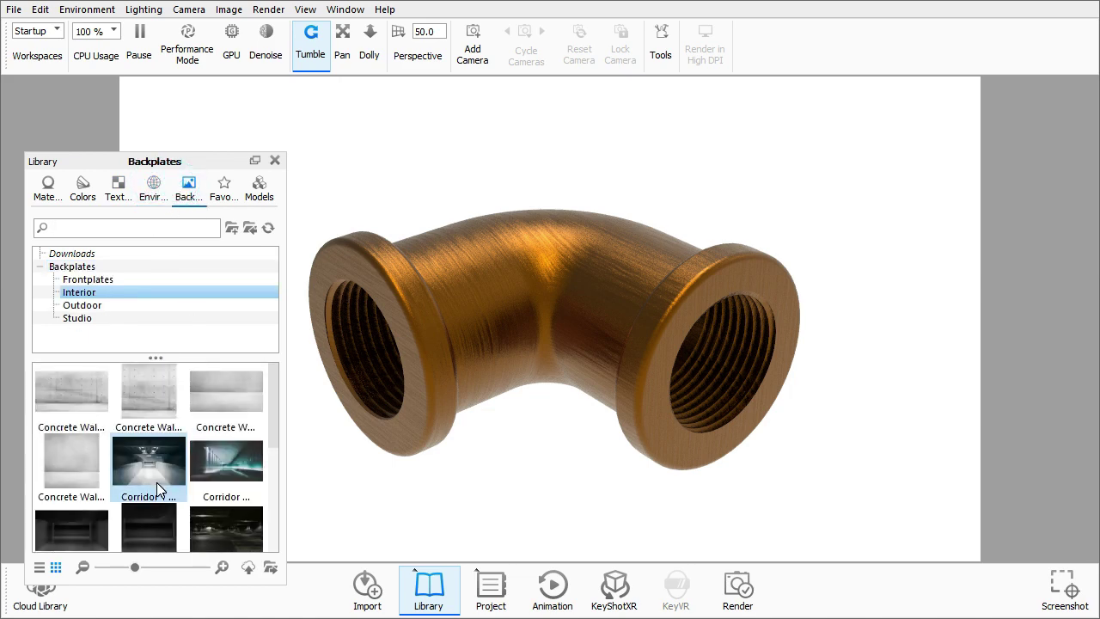
drag(154, 483, 349, 209)
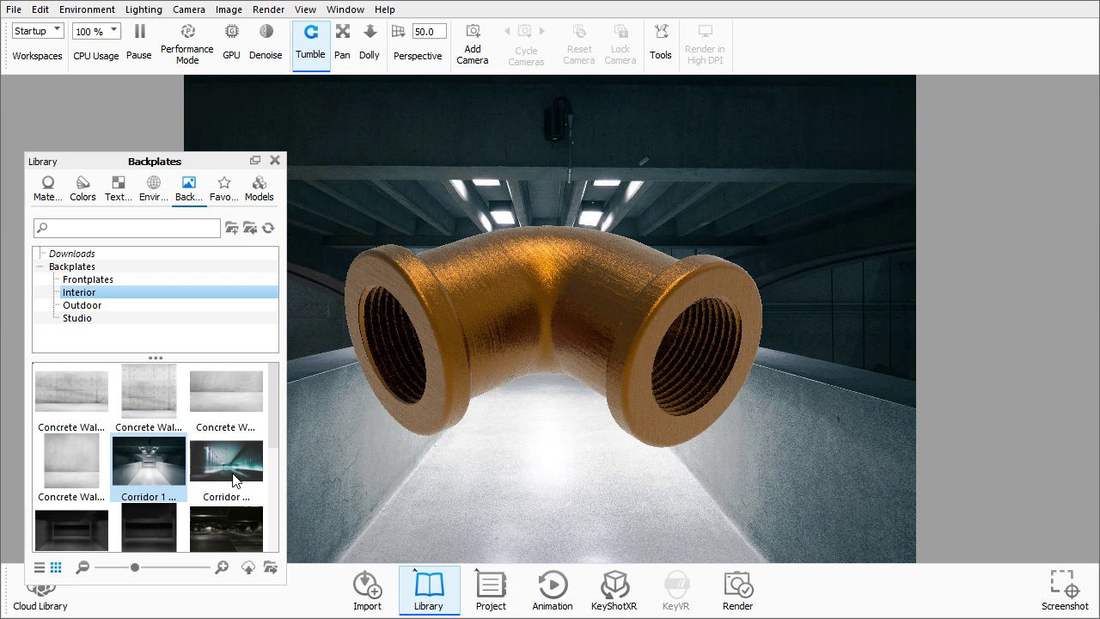
drag(232, 472, 334, 206)
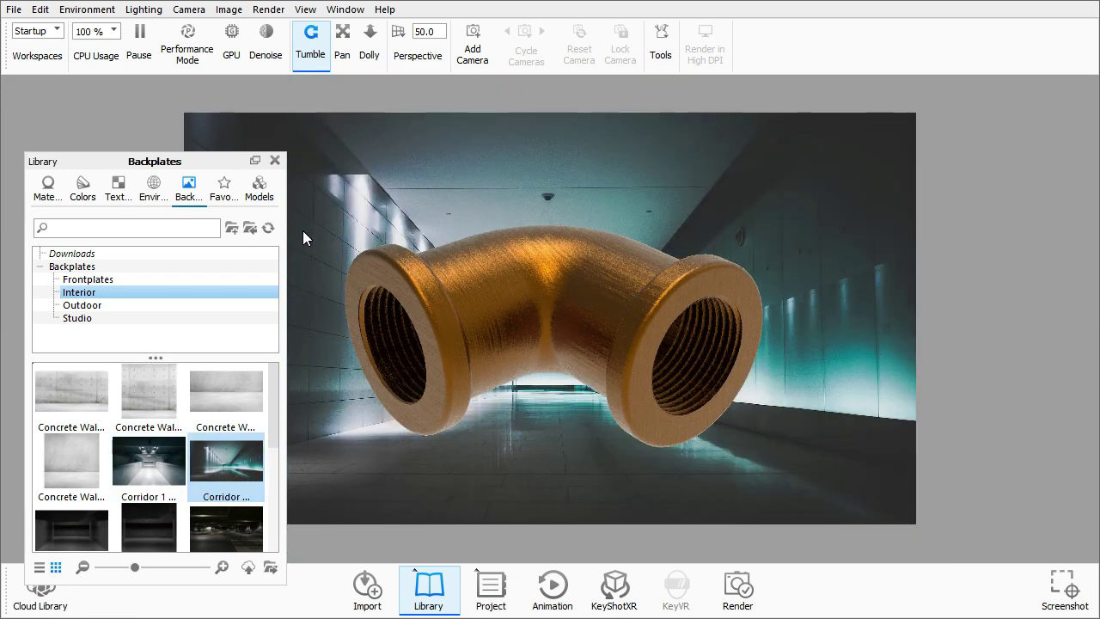
key(ctrl+z)
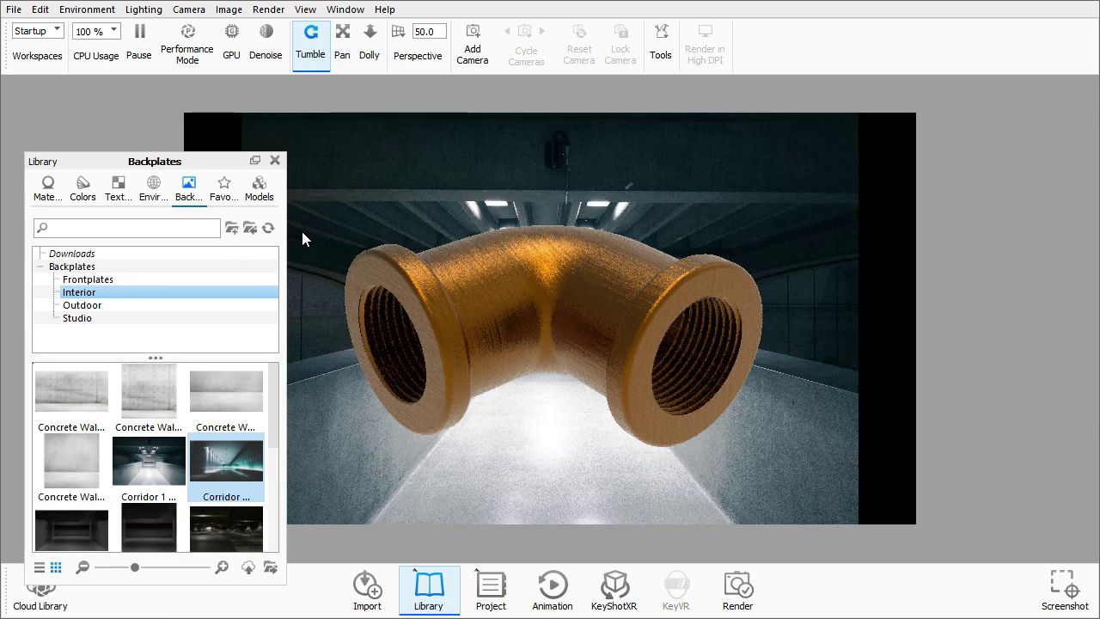
key(ctrl+z)
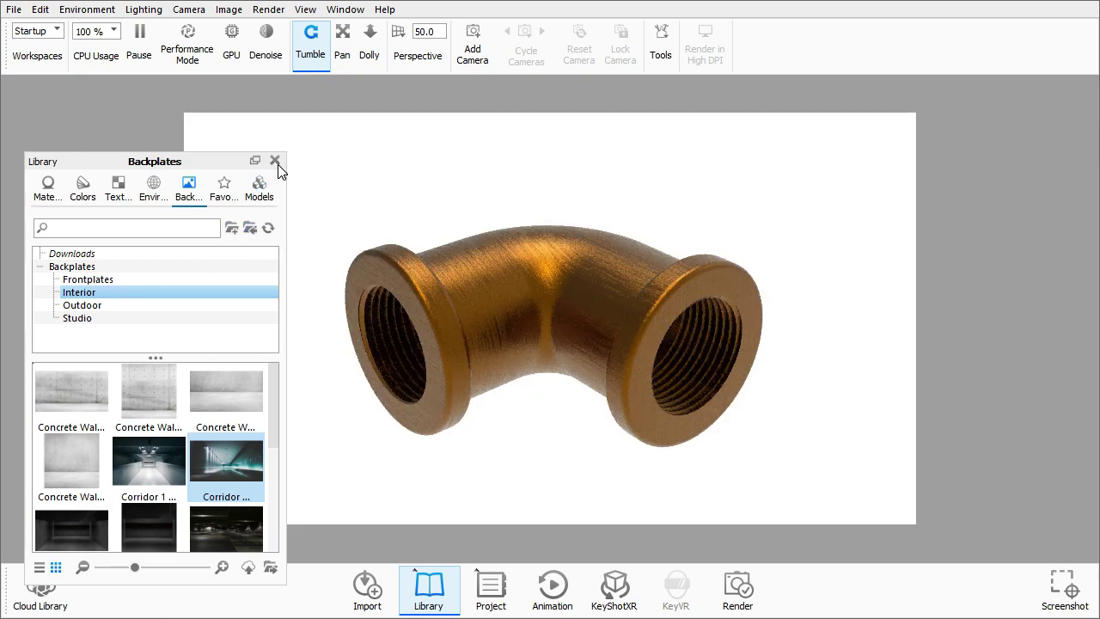
Step: Close the library and set the image resolution to the landscape preset 1280 x 720
click(275, 162)
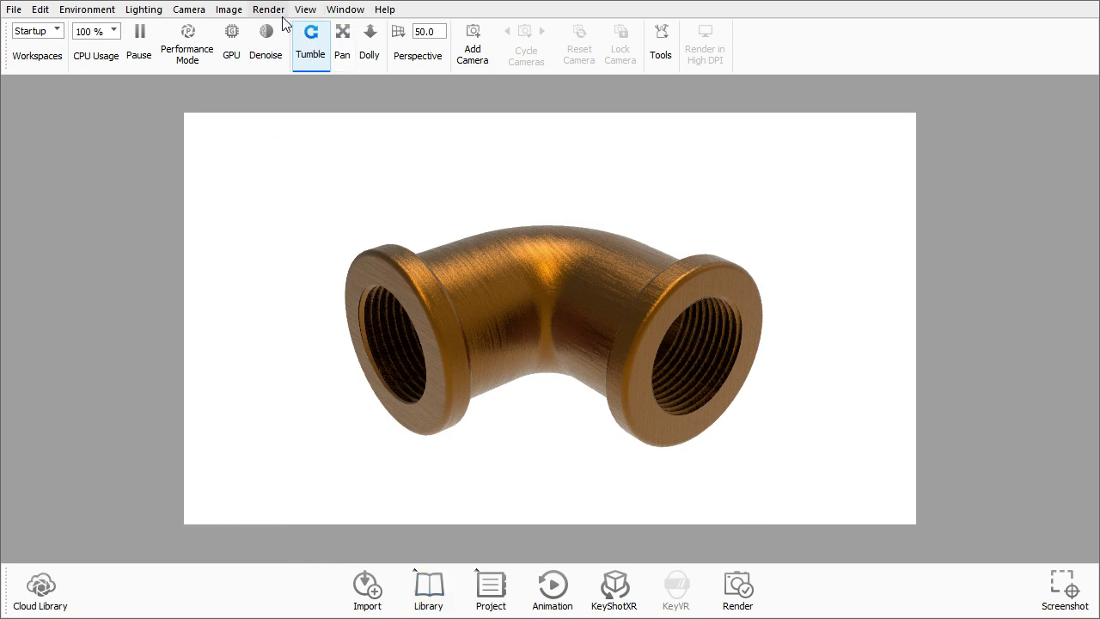
click(229, 9)
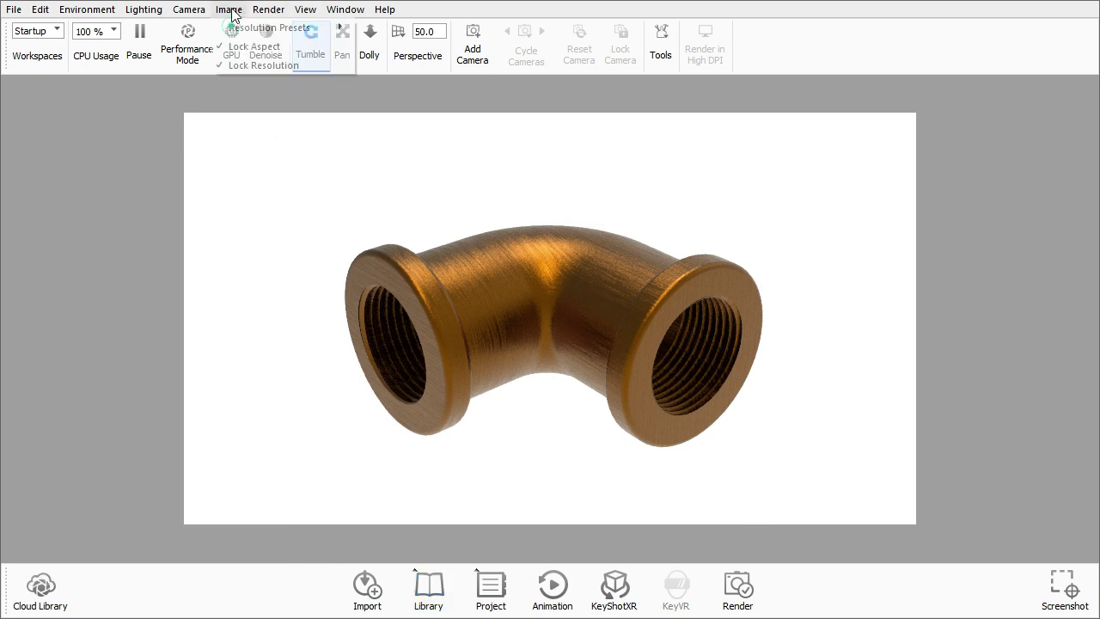
mouse_move(257, 28)
mouse_move(394, 32)
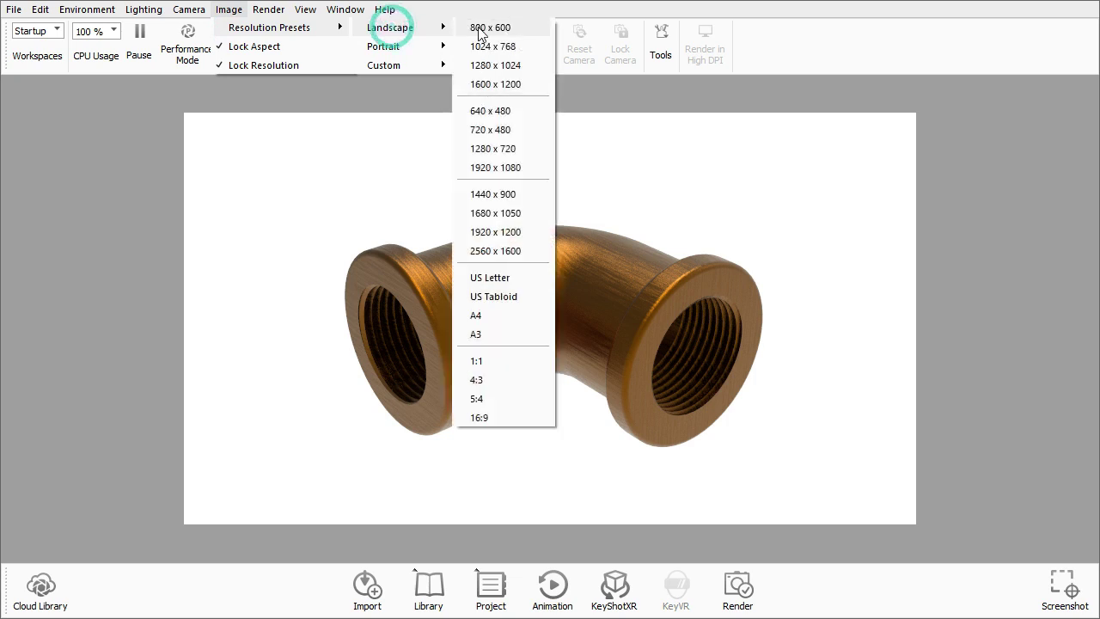
click(499, 151)
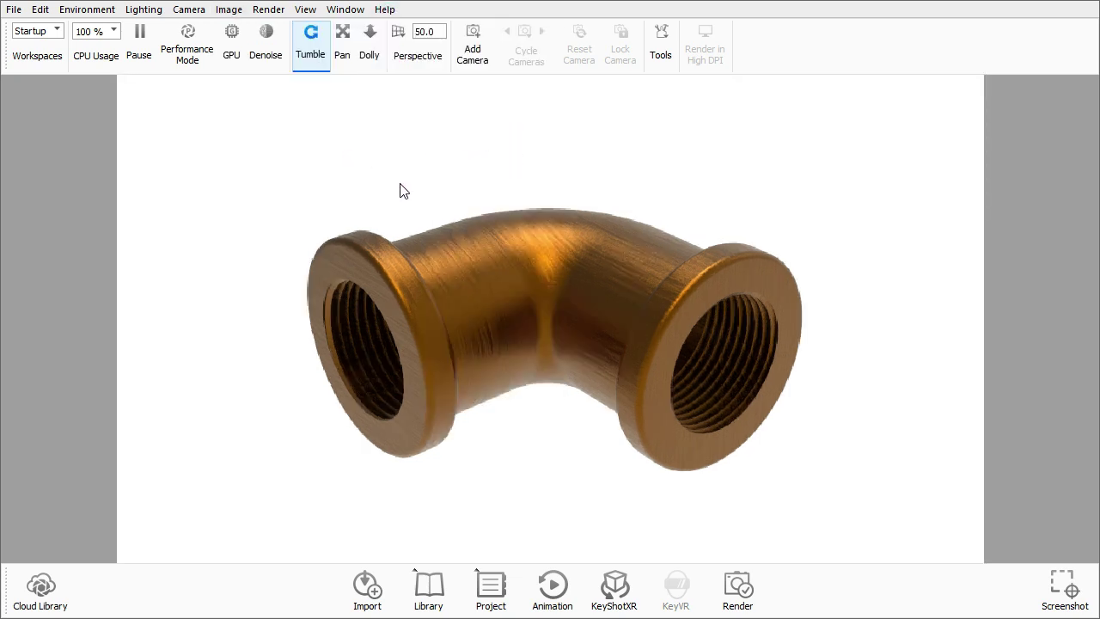
Step: Center and fit the elbow in the camera view and set the perspective to 103
right_click(472, 168)
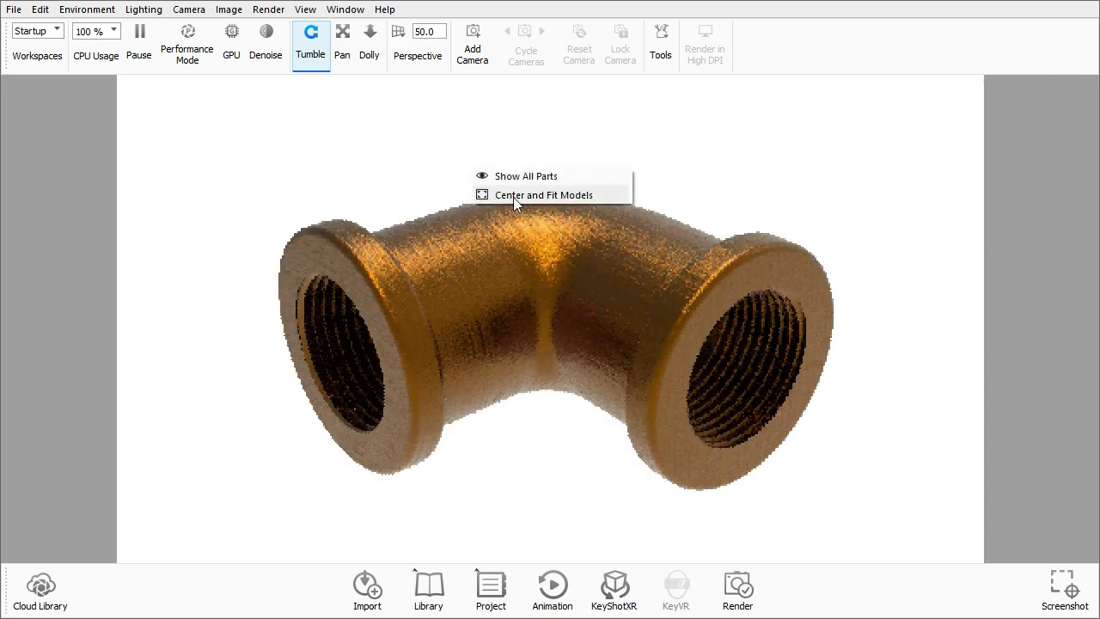
click(513, 196)
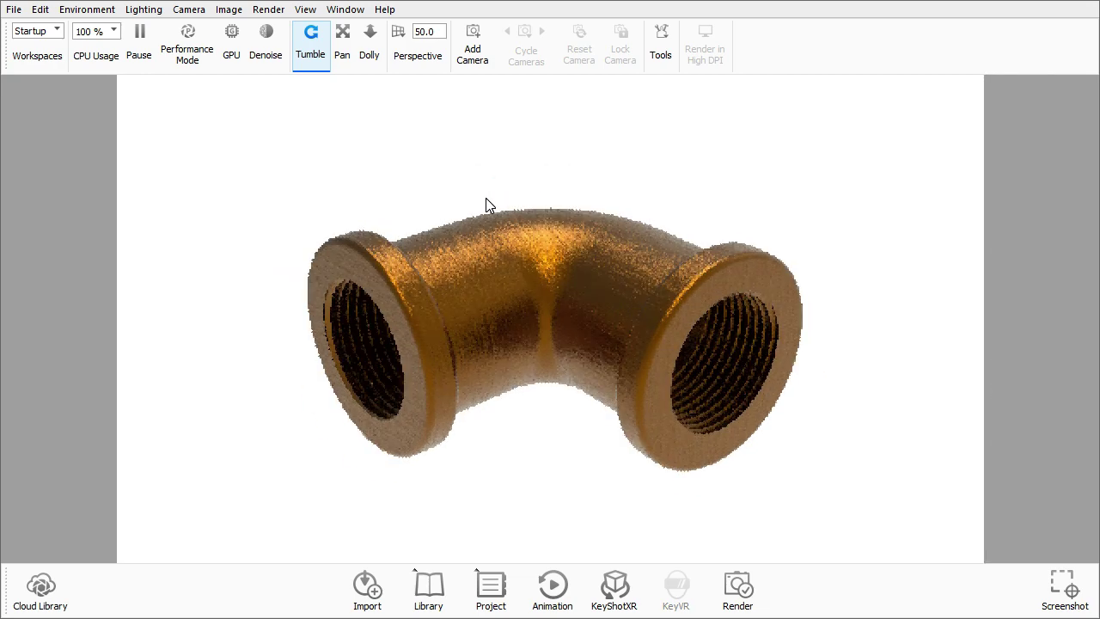
click(399, 32)
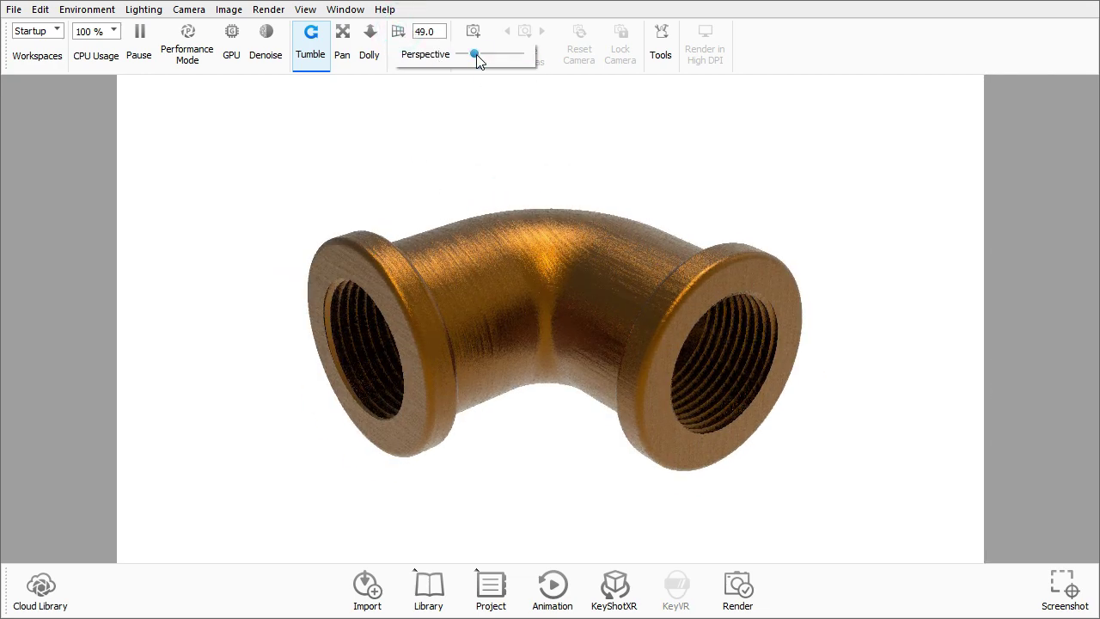
drag(476, 54, 492, 53)
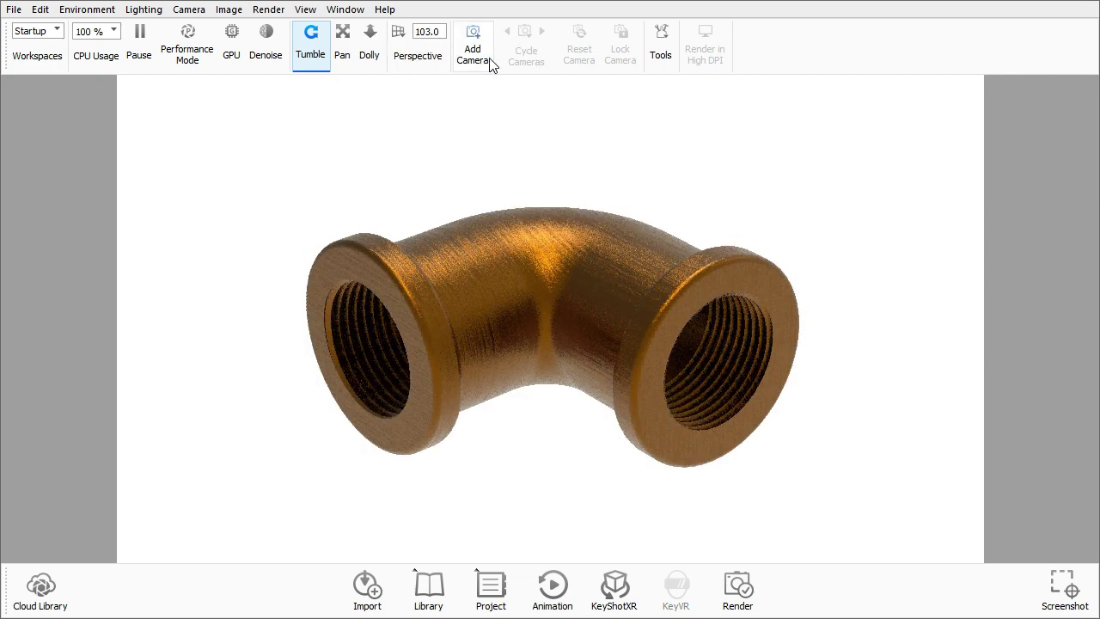
Step: Open the render settings and set the maximum samples quality to 128 samples
click(268, 9)
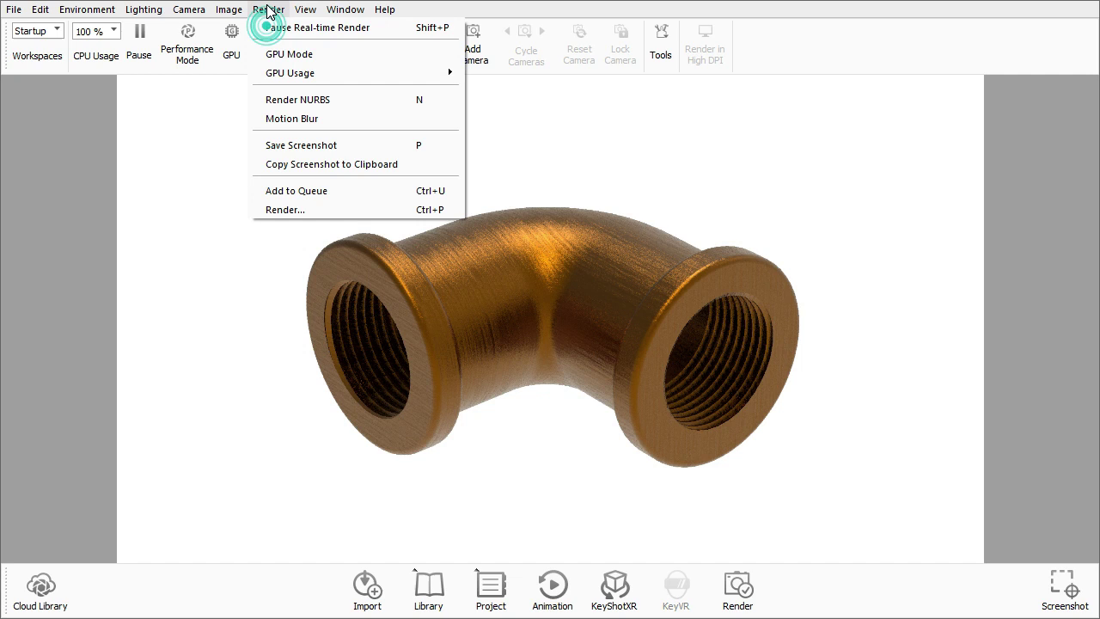
click(292, 209)
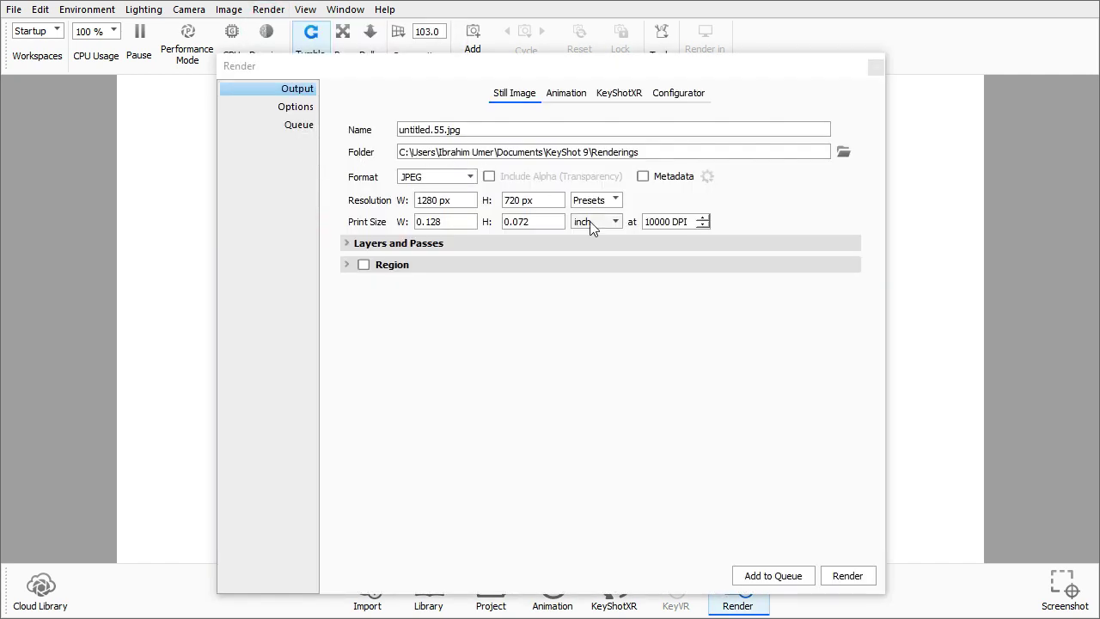
click(273, 107)
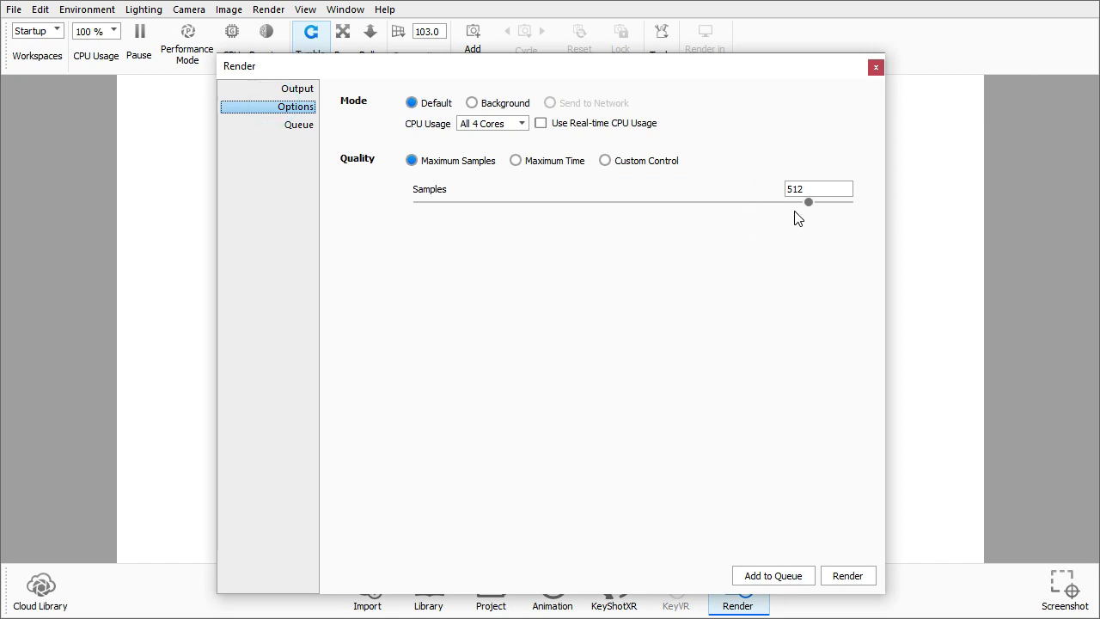
double_click(806, 189)
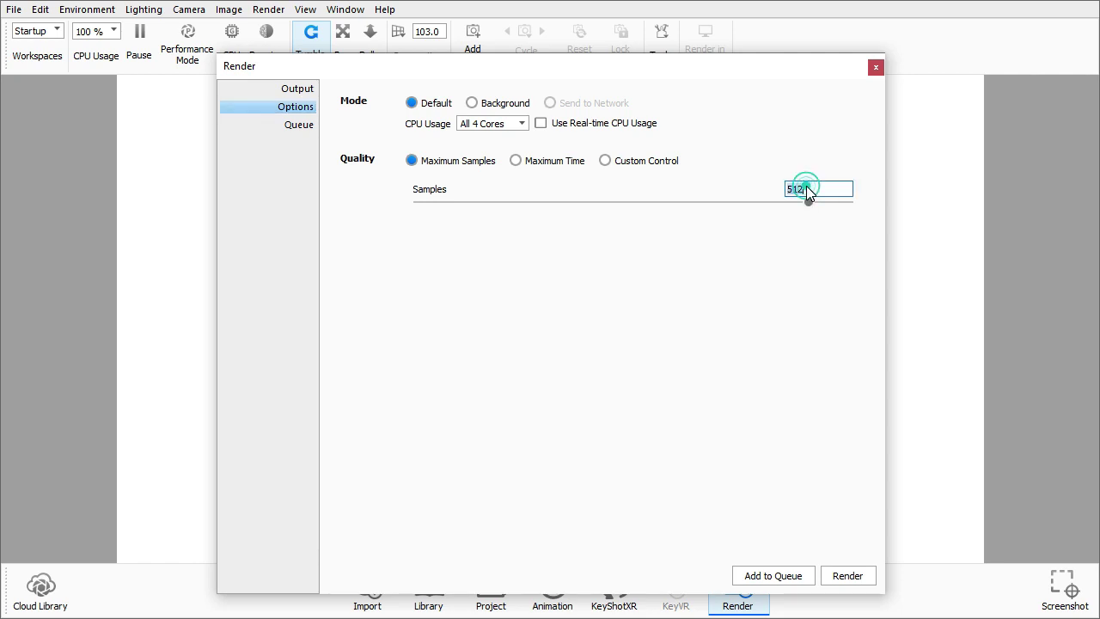
key(BackSpace)
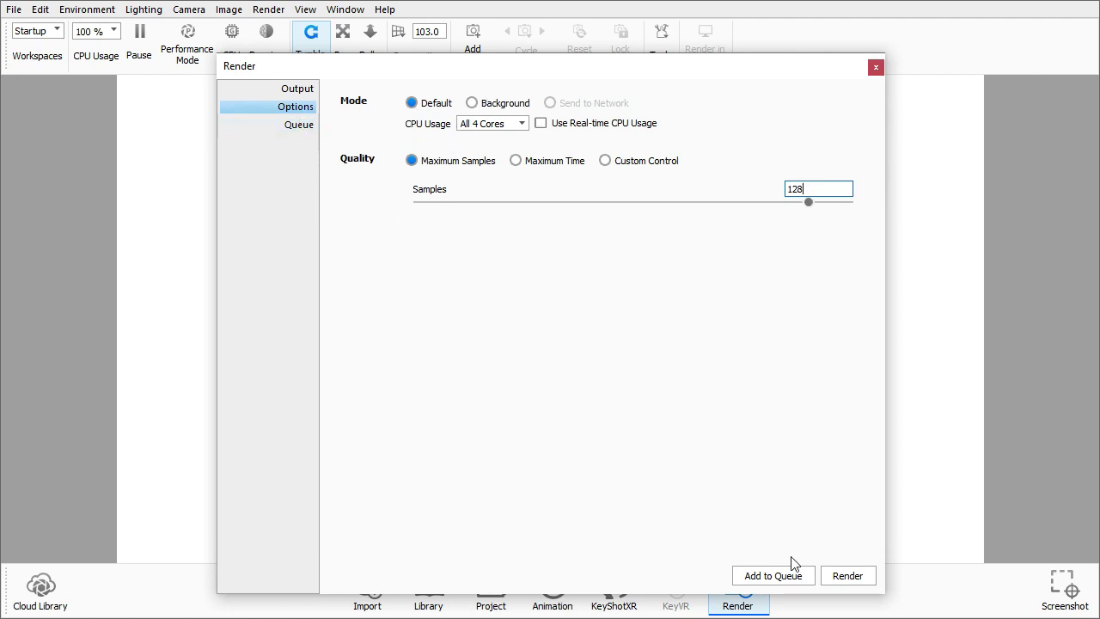
Step: Render the still image untitled.55.jpg at 1280 x 720, accept the finished result and close the render settings
click(288, 89)
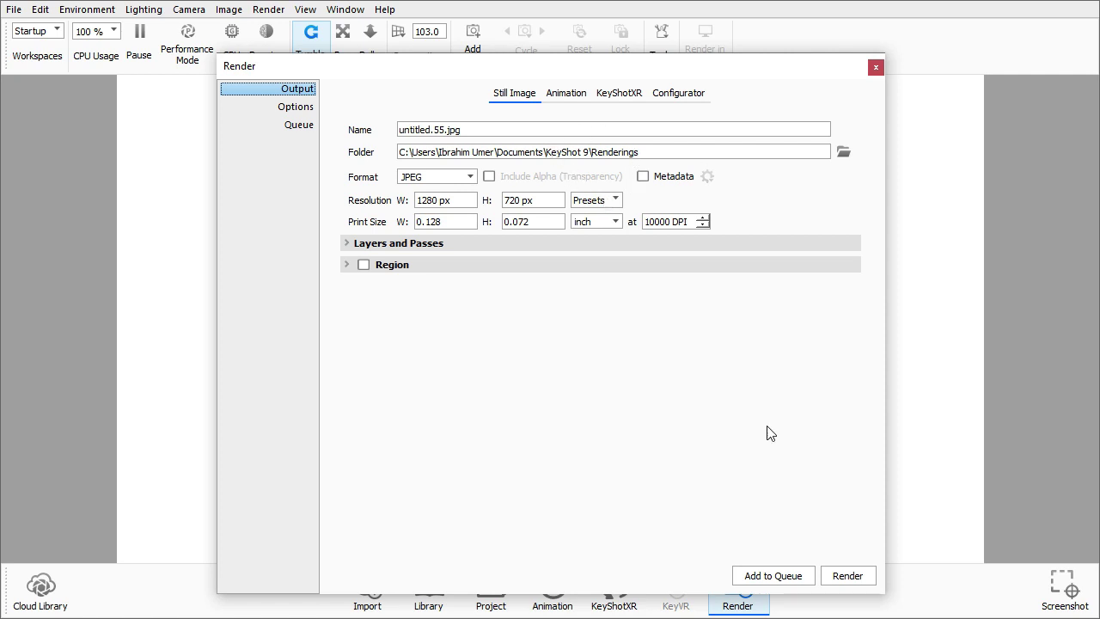
click(842, 579)
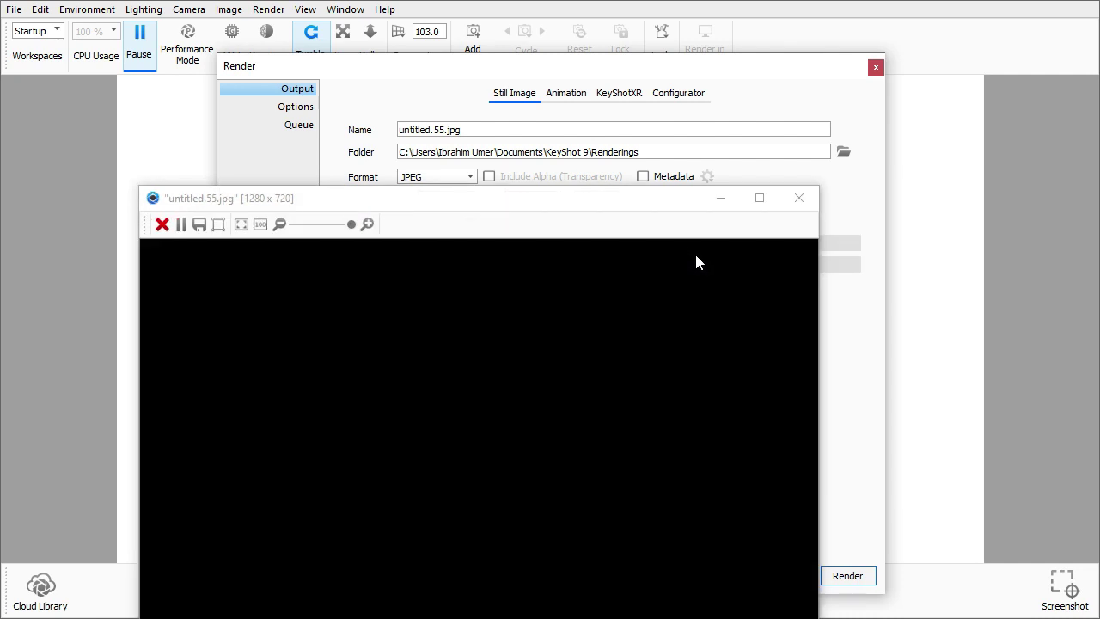
drag(600, 192, 592, 73)
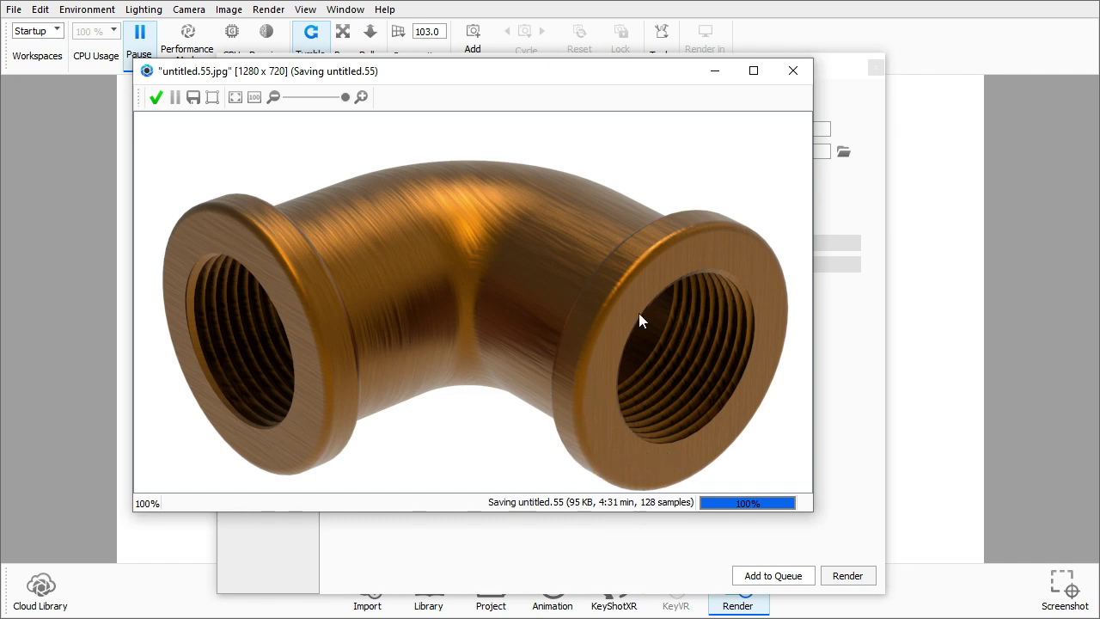
click(155, 97)
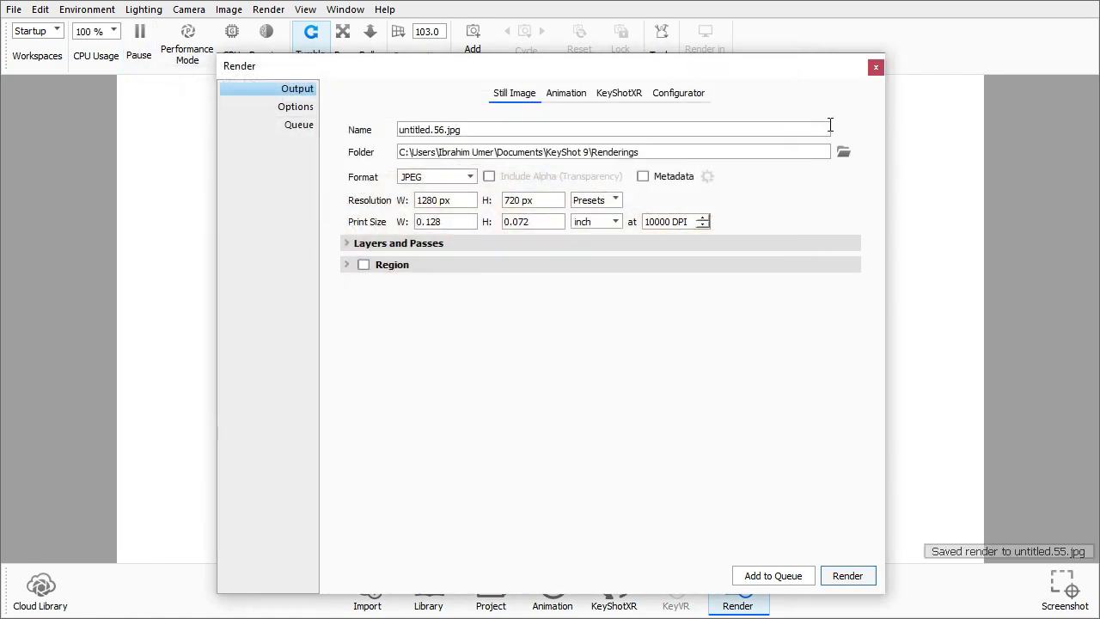
click(876, 68)
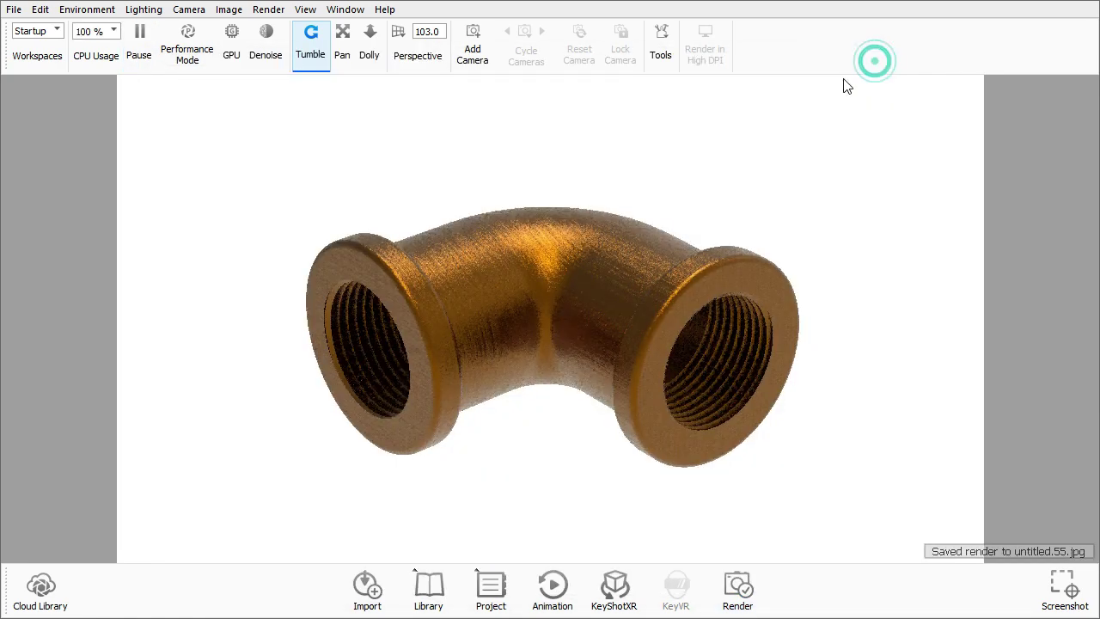
Step: Save the scene as a BIP file named KS in the Pipe Elbow folder, without making a package
click(16, 11)
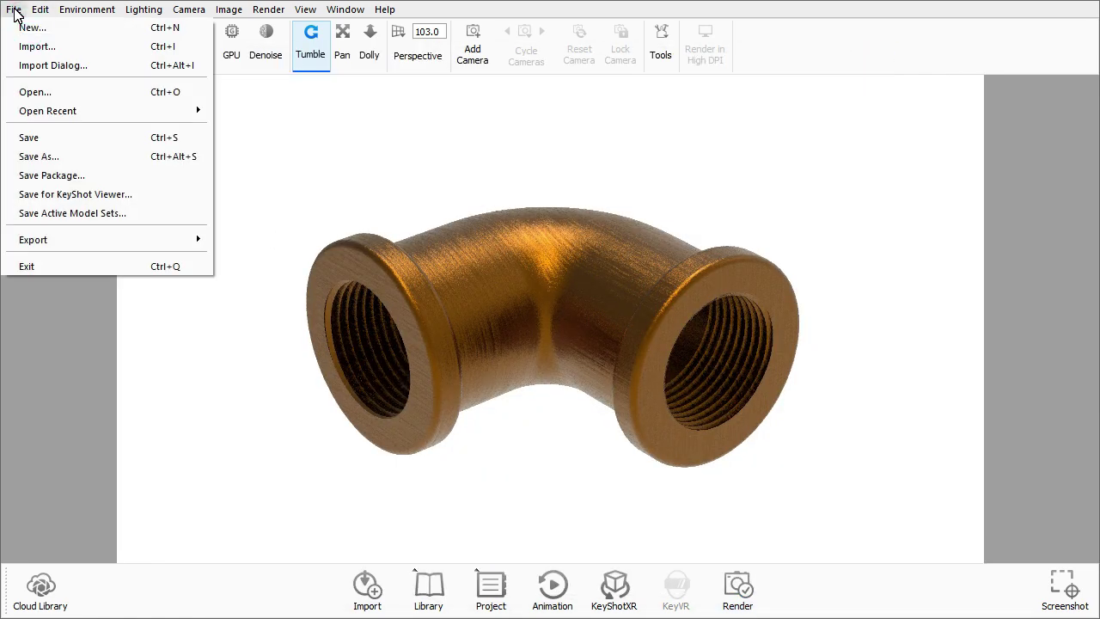
click(45, 139)
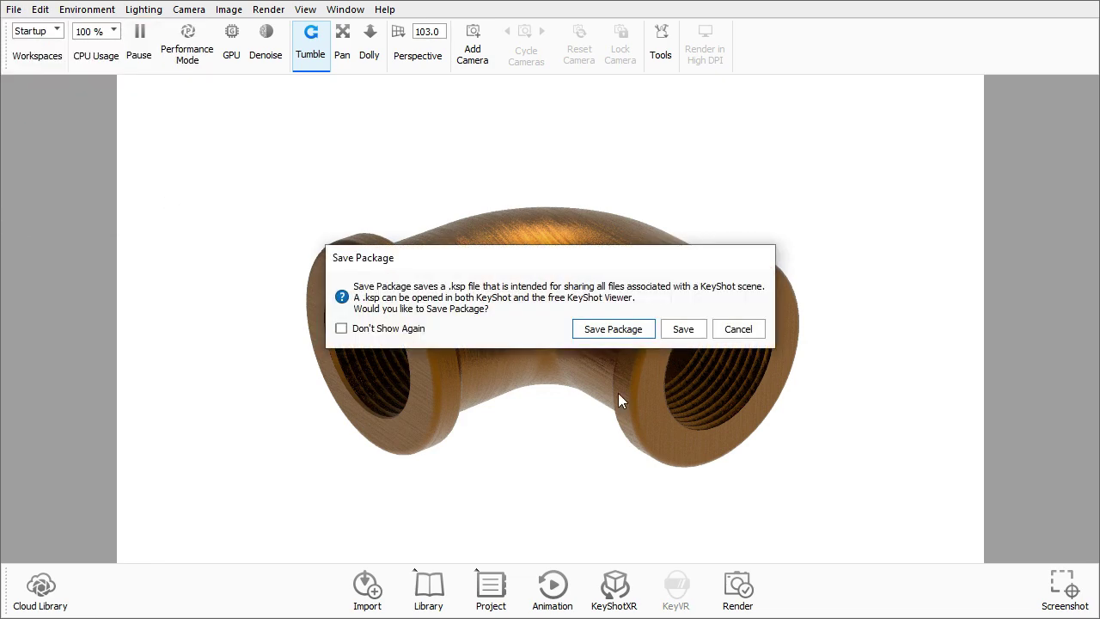
click(682, 326)
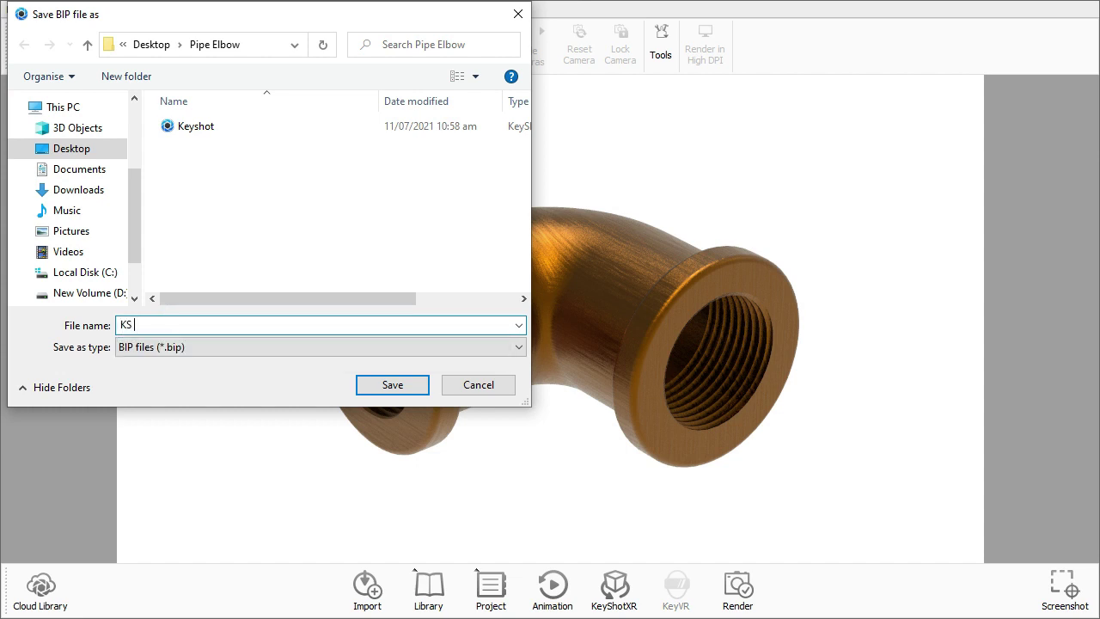
text(KS)
double_click(184, 324)
text(ep)
click(206, 455)
key(BackSpace)
text(KS)
click(379, 385)
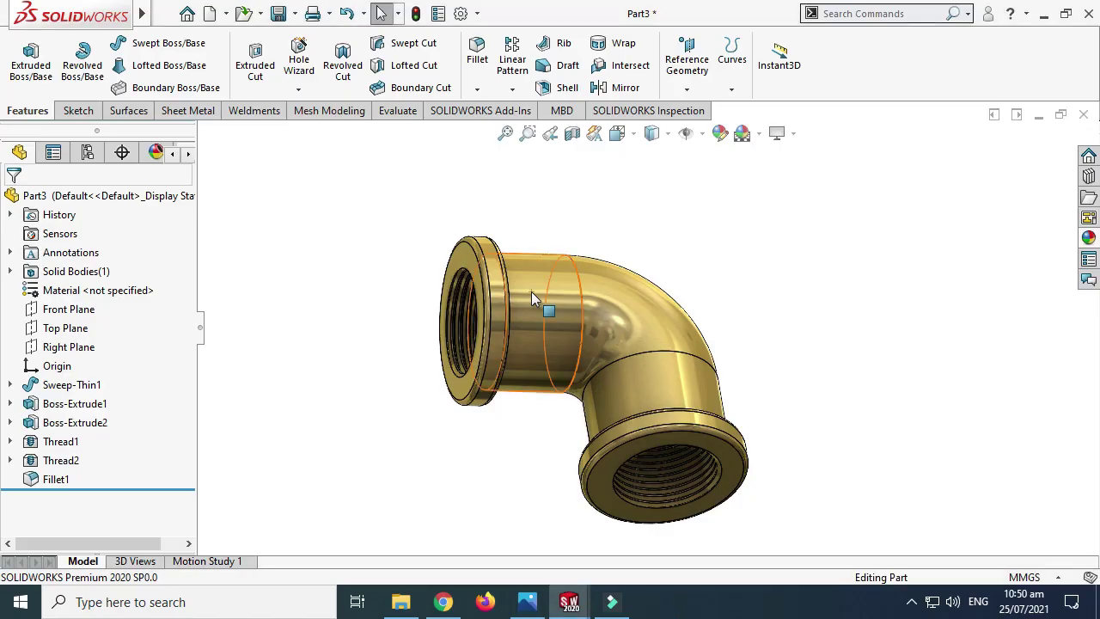
Step: Switch to SOLIDWORKS and inspect the finished elbow model, its collars and threaded openings from another angle
click(421, 226)
right_click(421, 226)
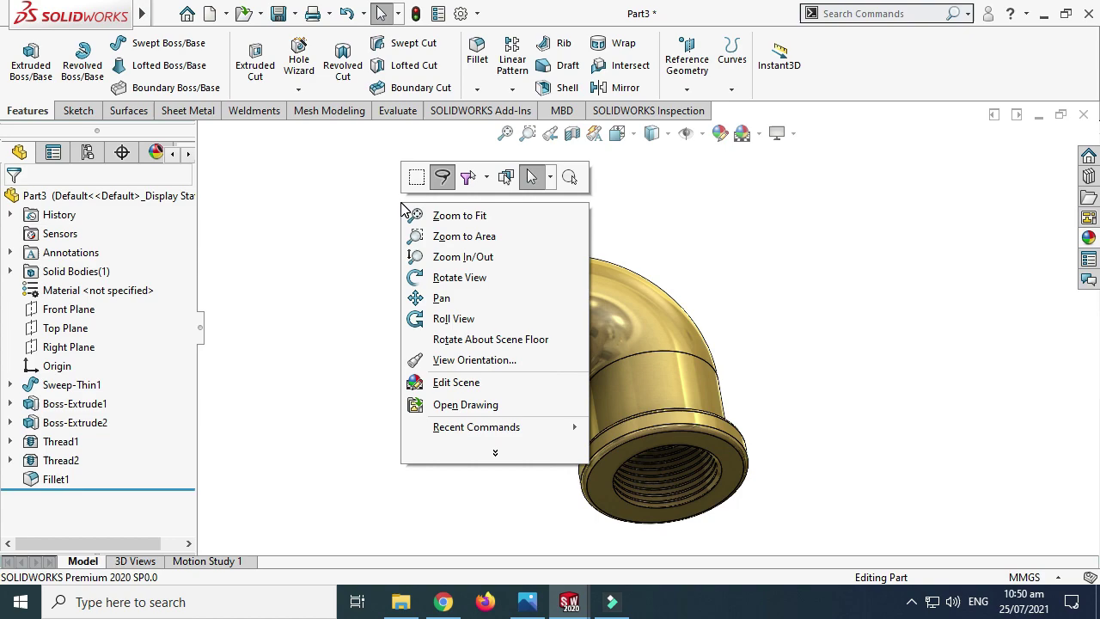
click(455, 275)
drag(619, 248, 574, 201)
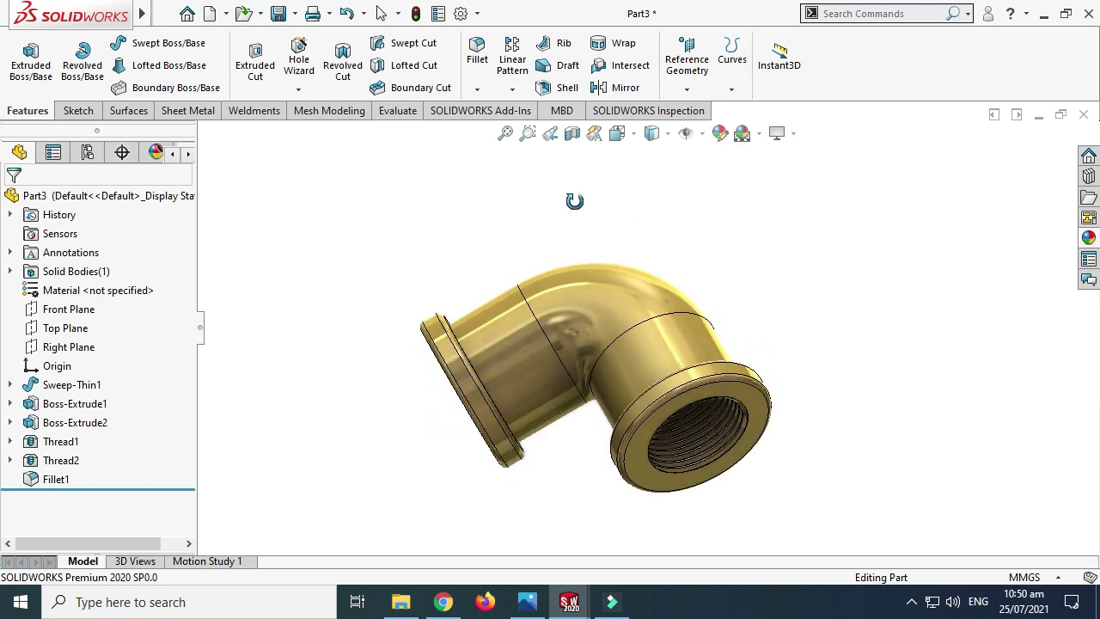